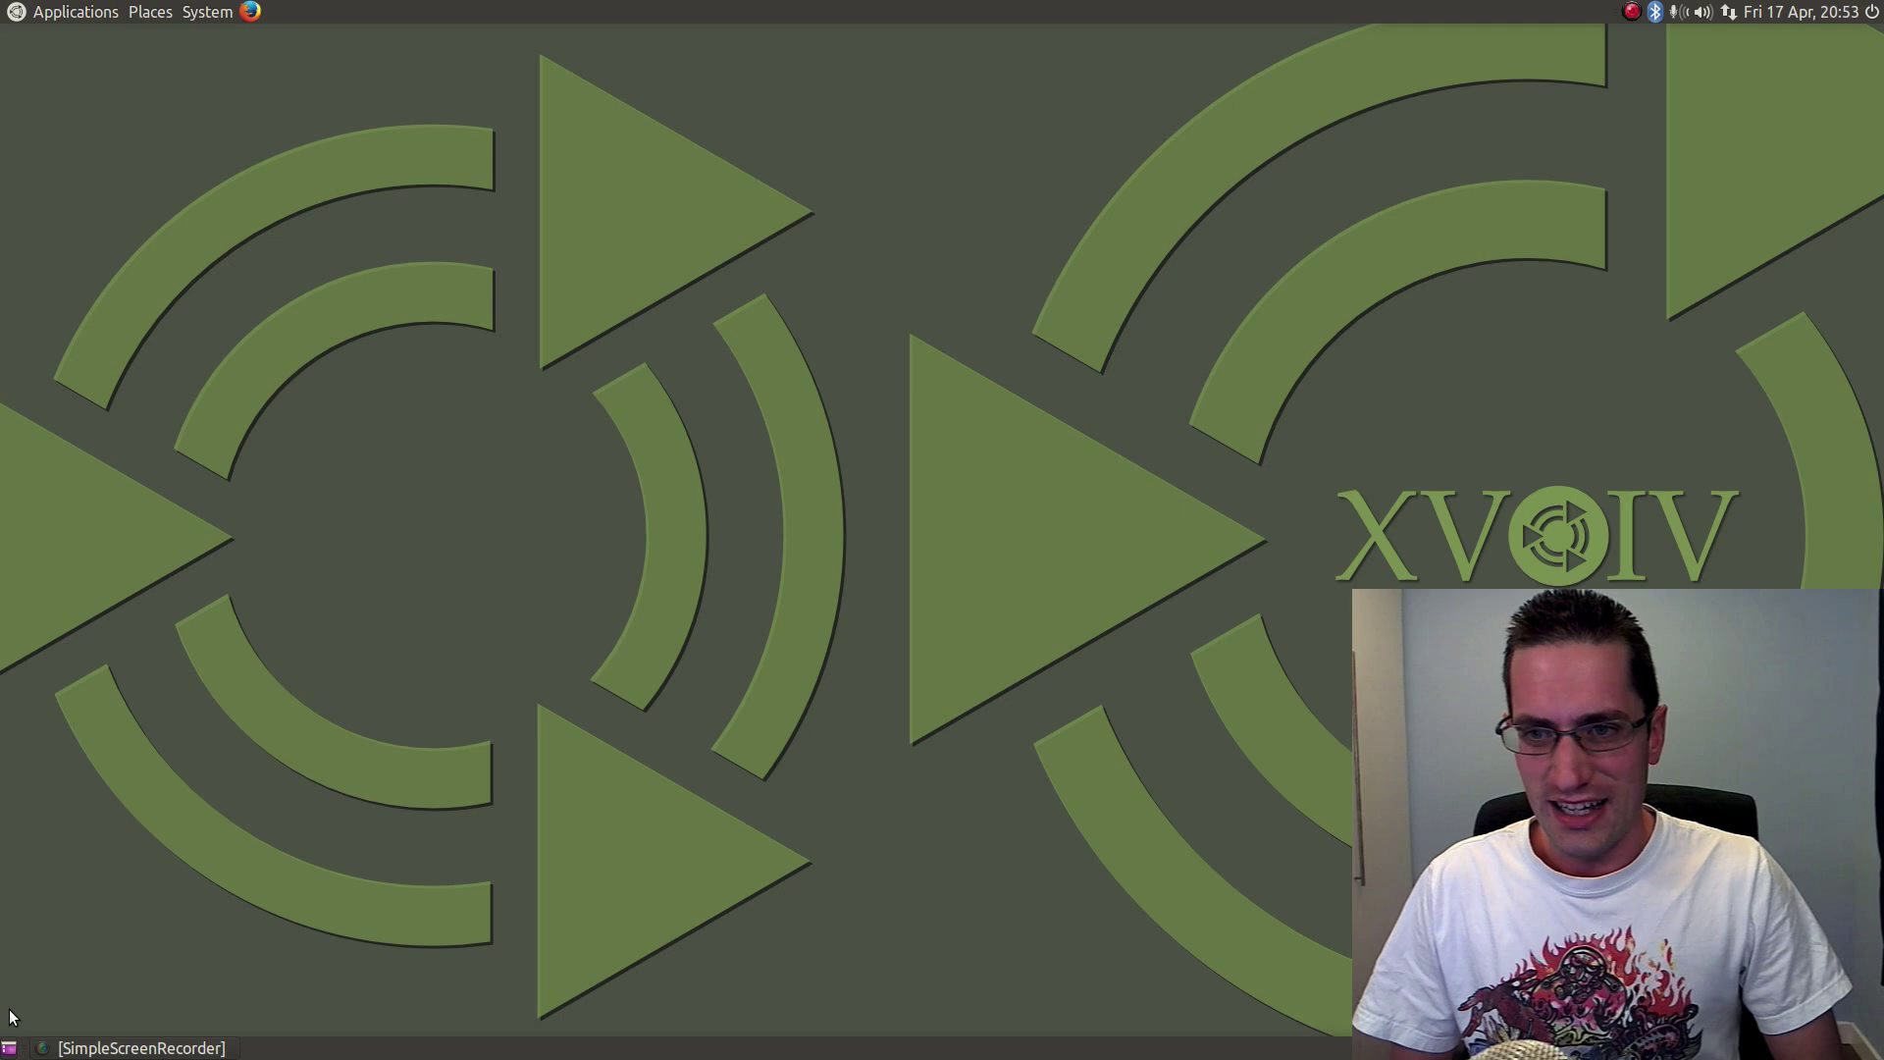
Open MATE Tweak from the applications menu and look over its Interface and Windows pages
left_click(22, 14)
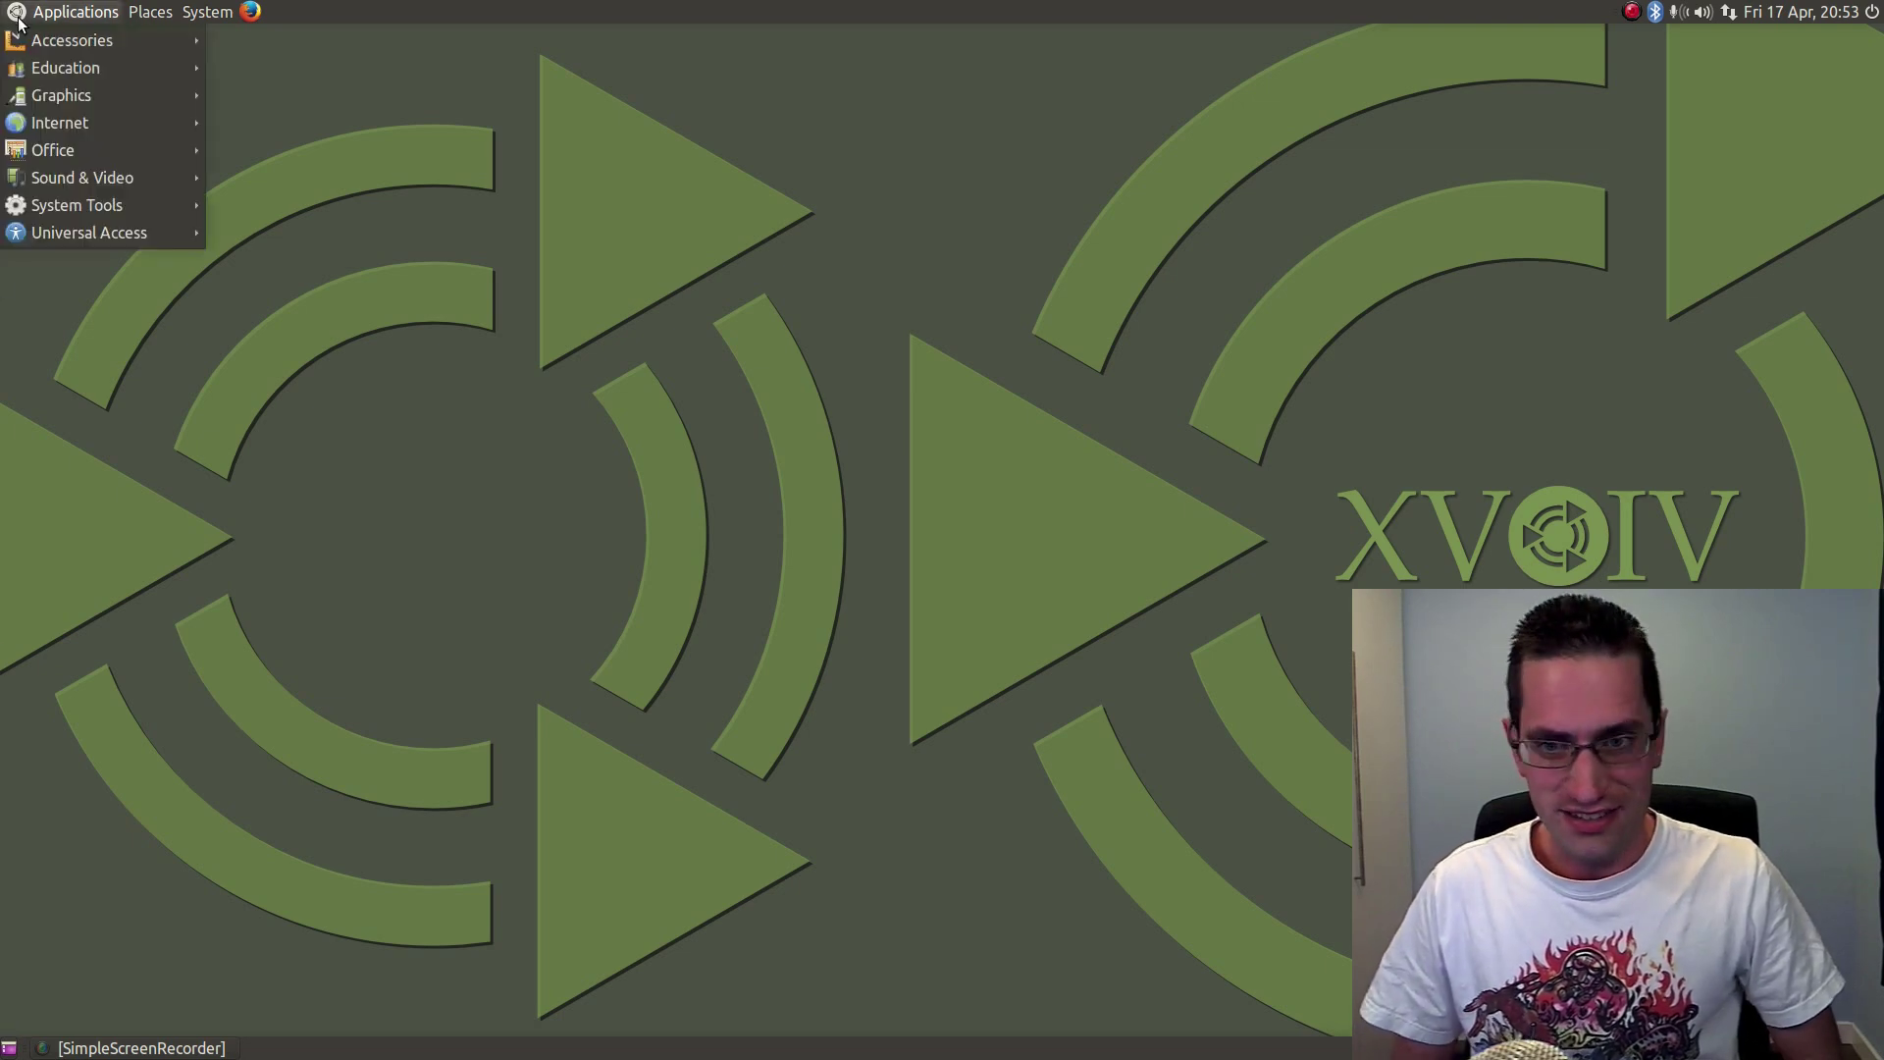
mouse_move(27, 45)
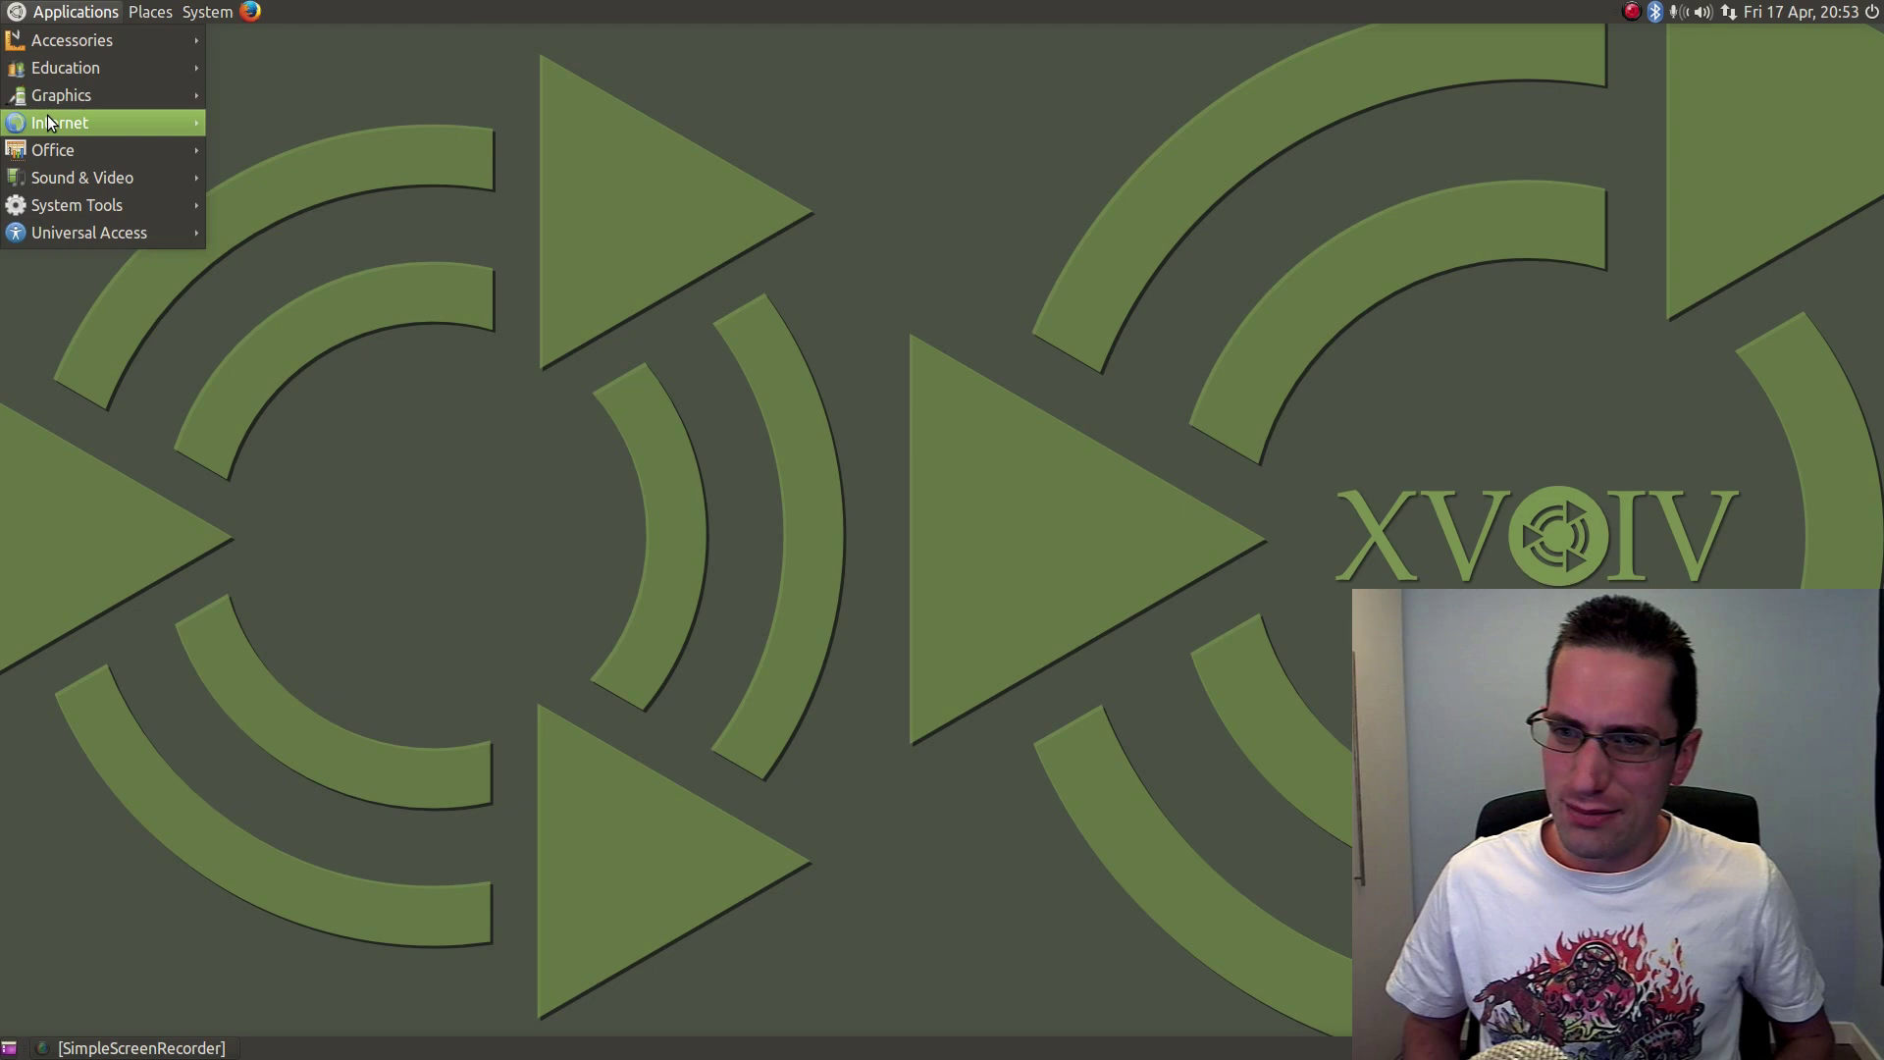
mouse_move(54, 155)
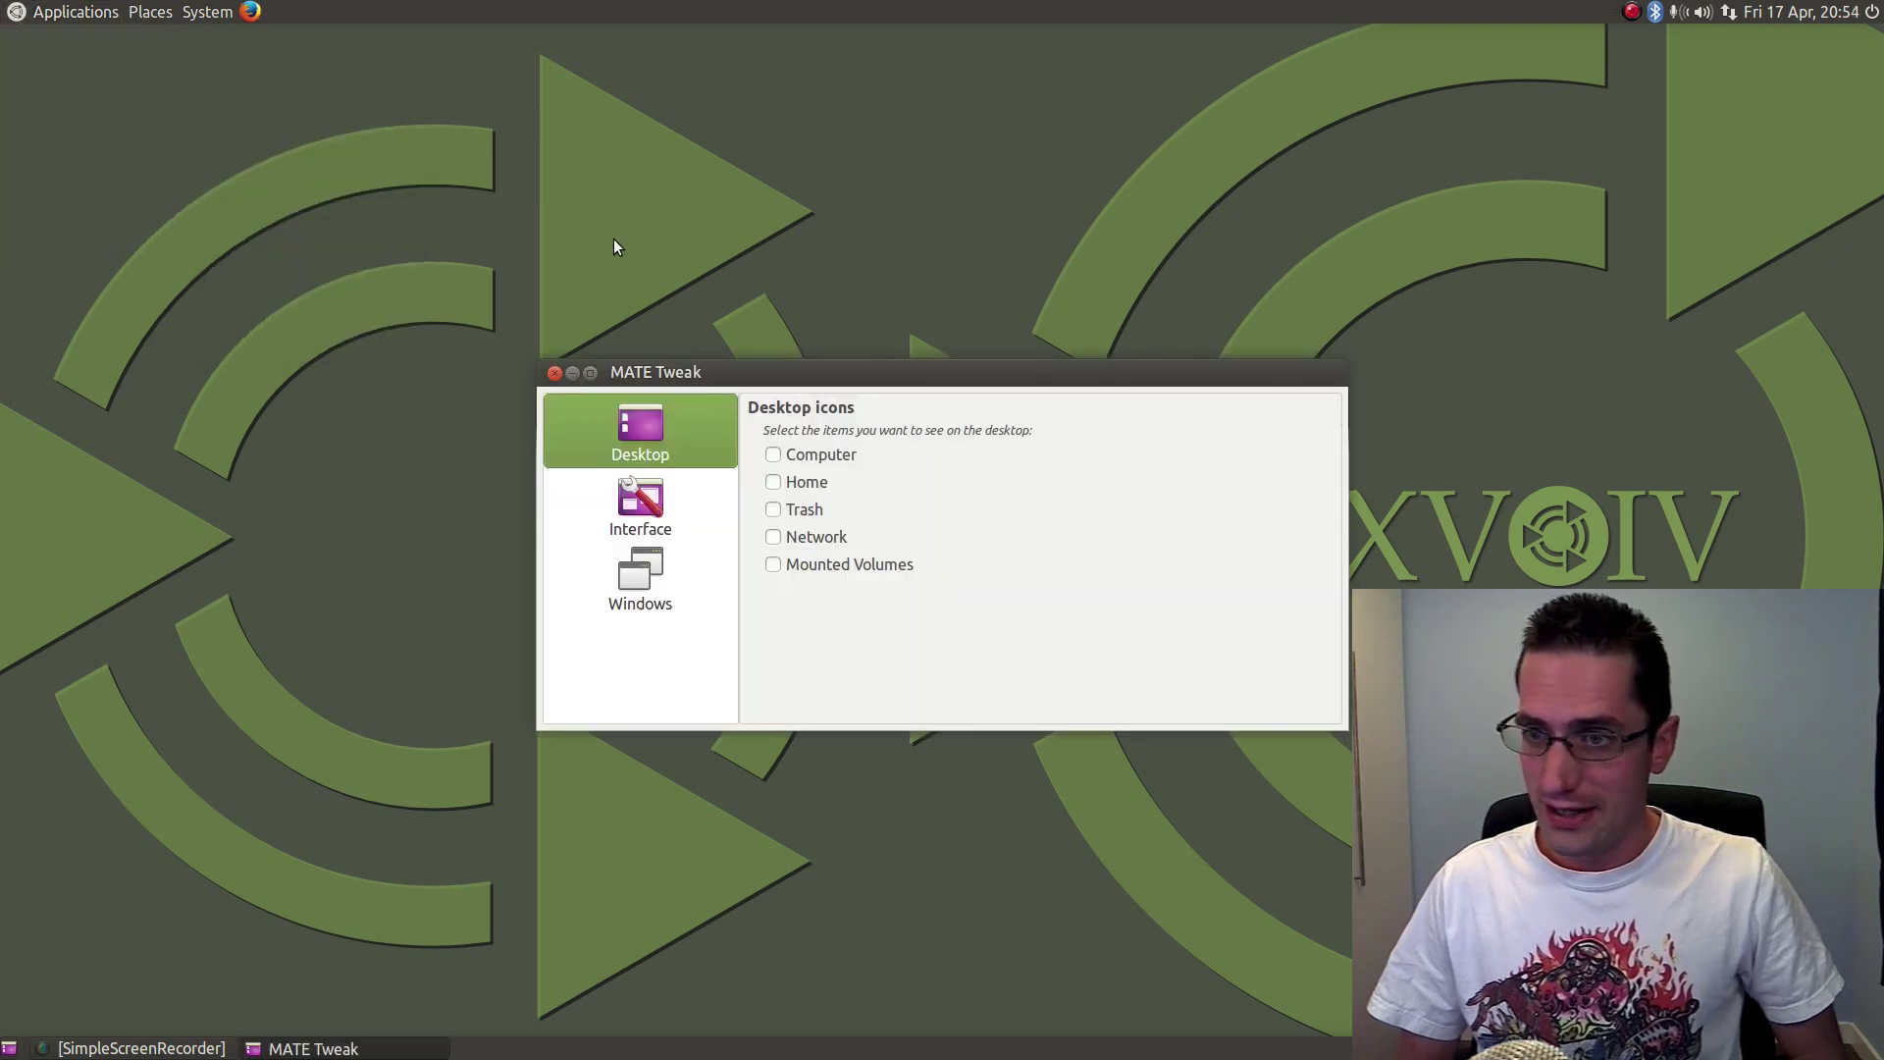
left_click(643, 527)
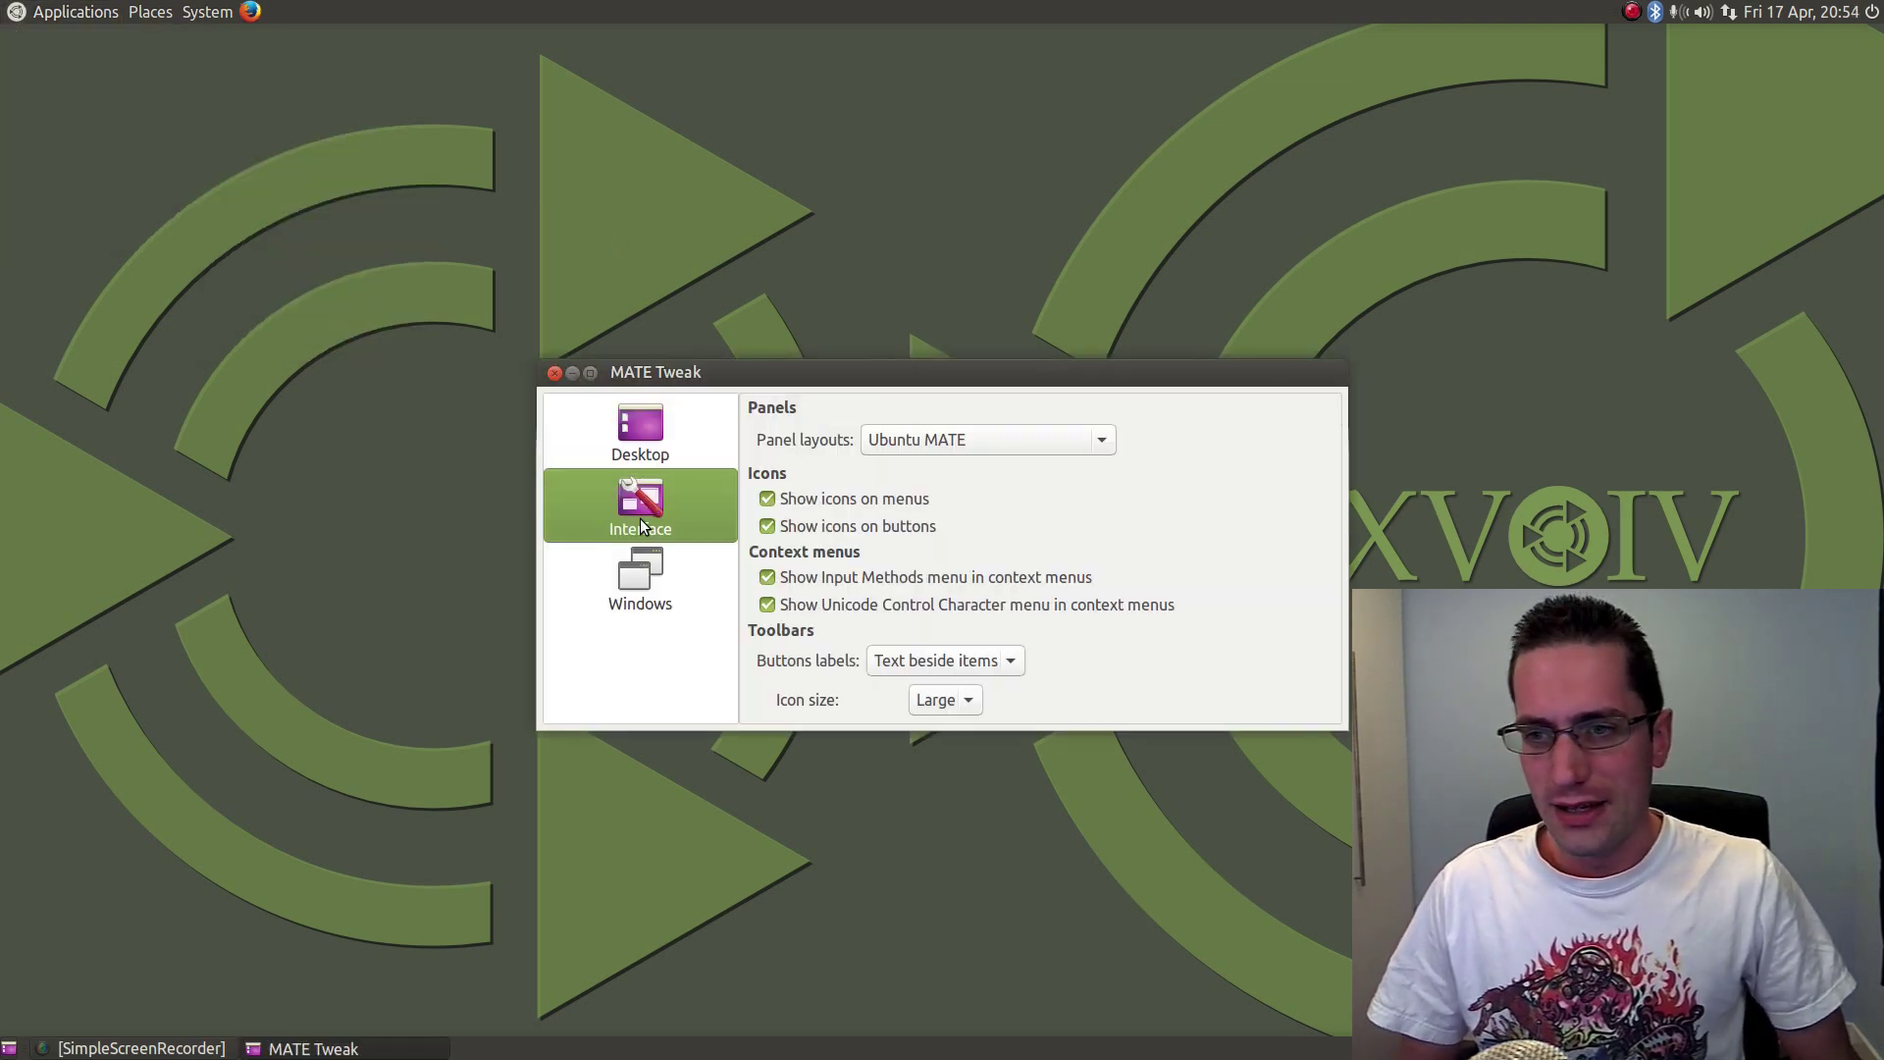
left_click(640, 581)
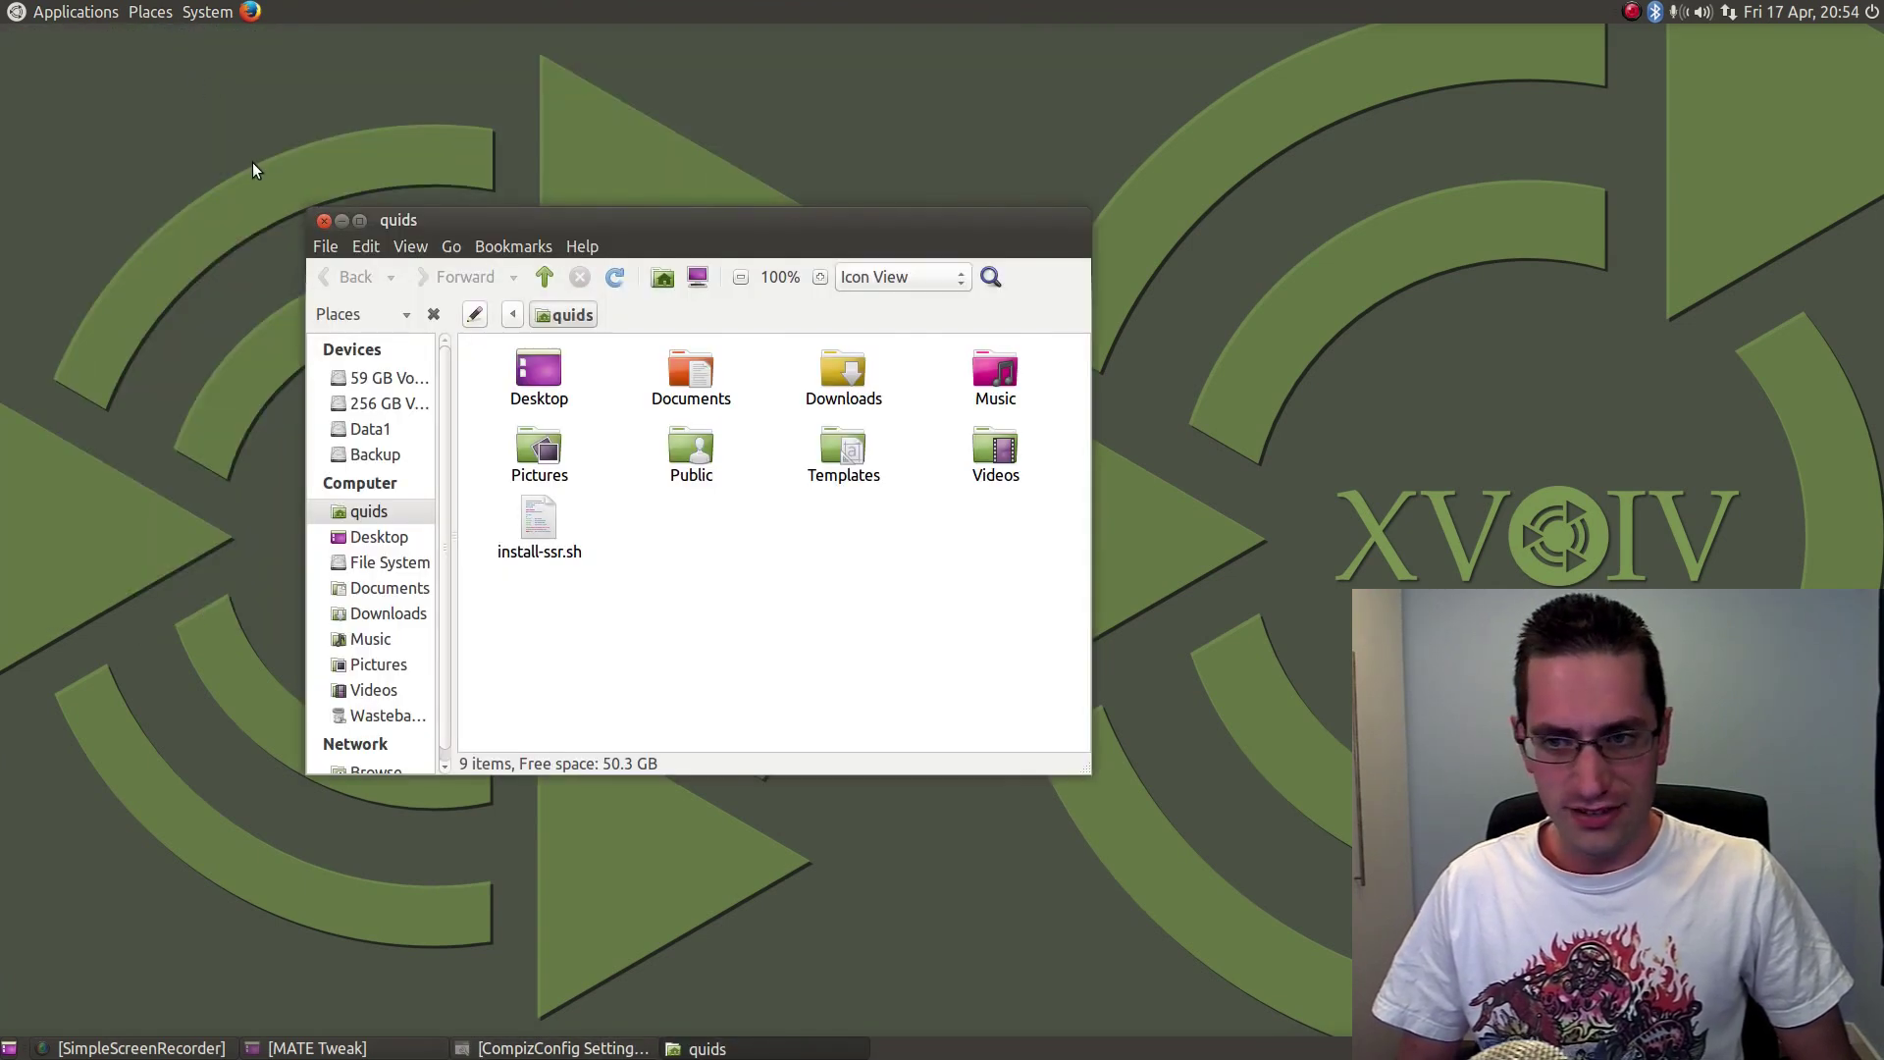
Keep the Ubuntu MATE panel layout selected and minimize MATE Tweak
left_click(340, 219)
key("F12")
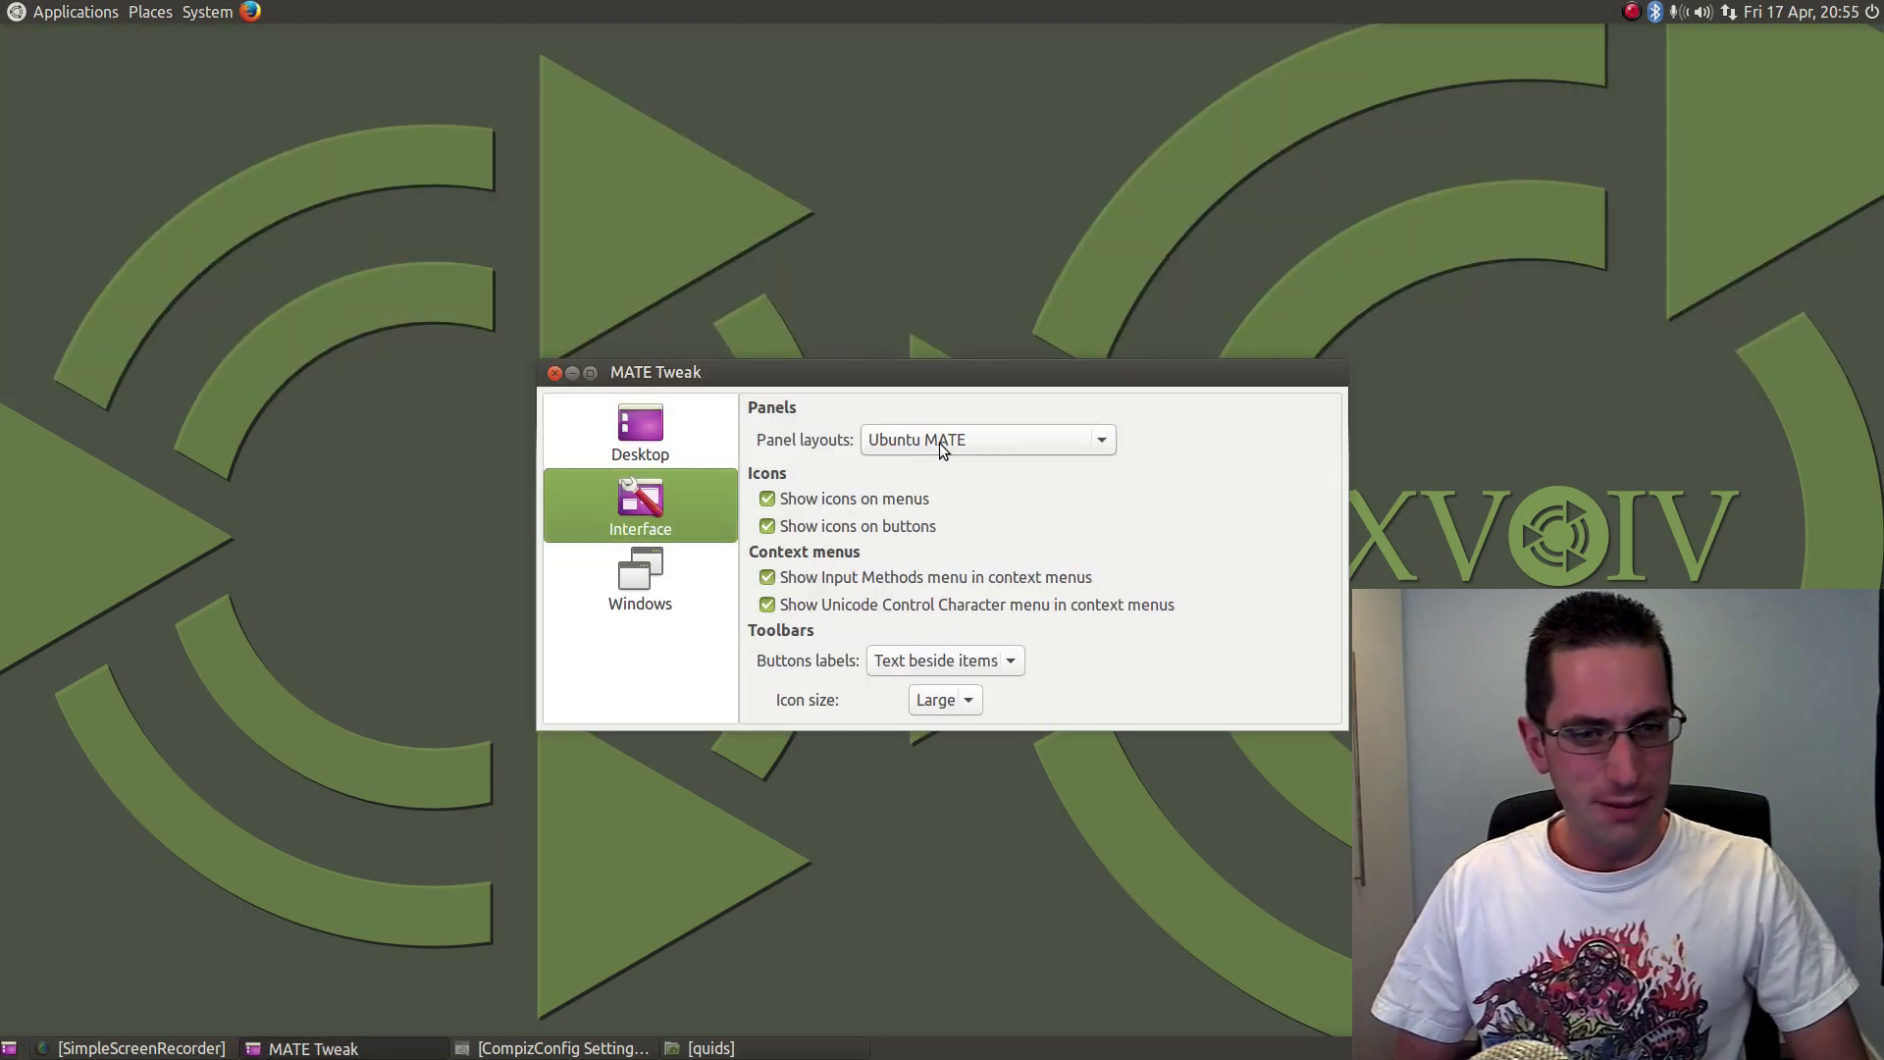
left_click(940, 443)
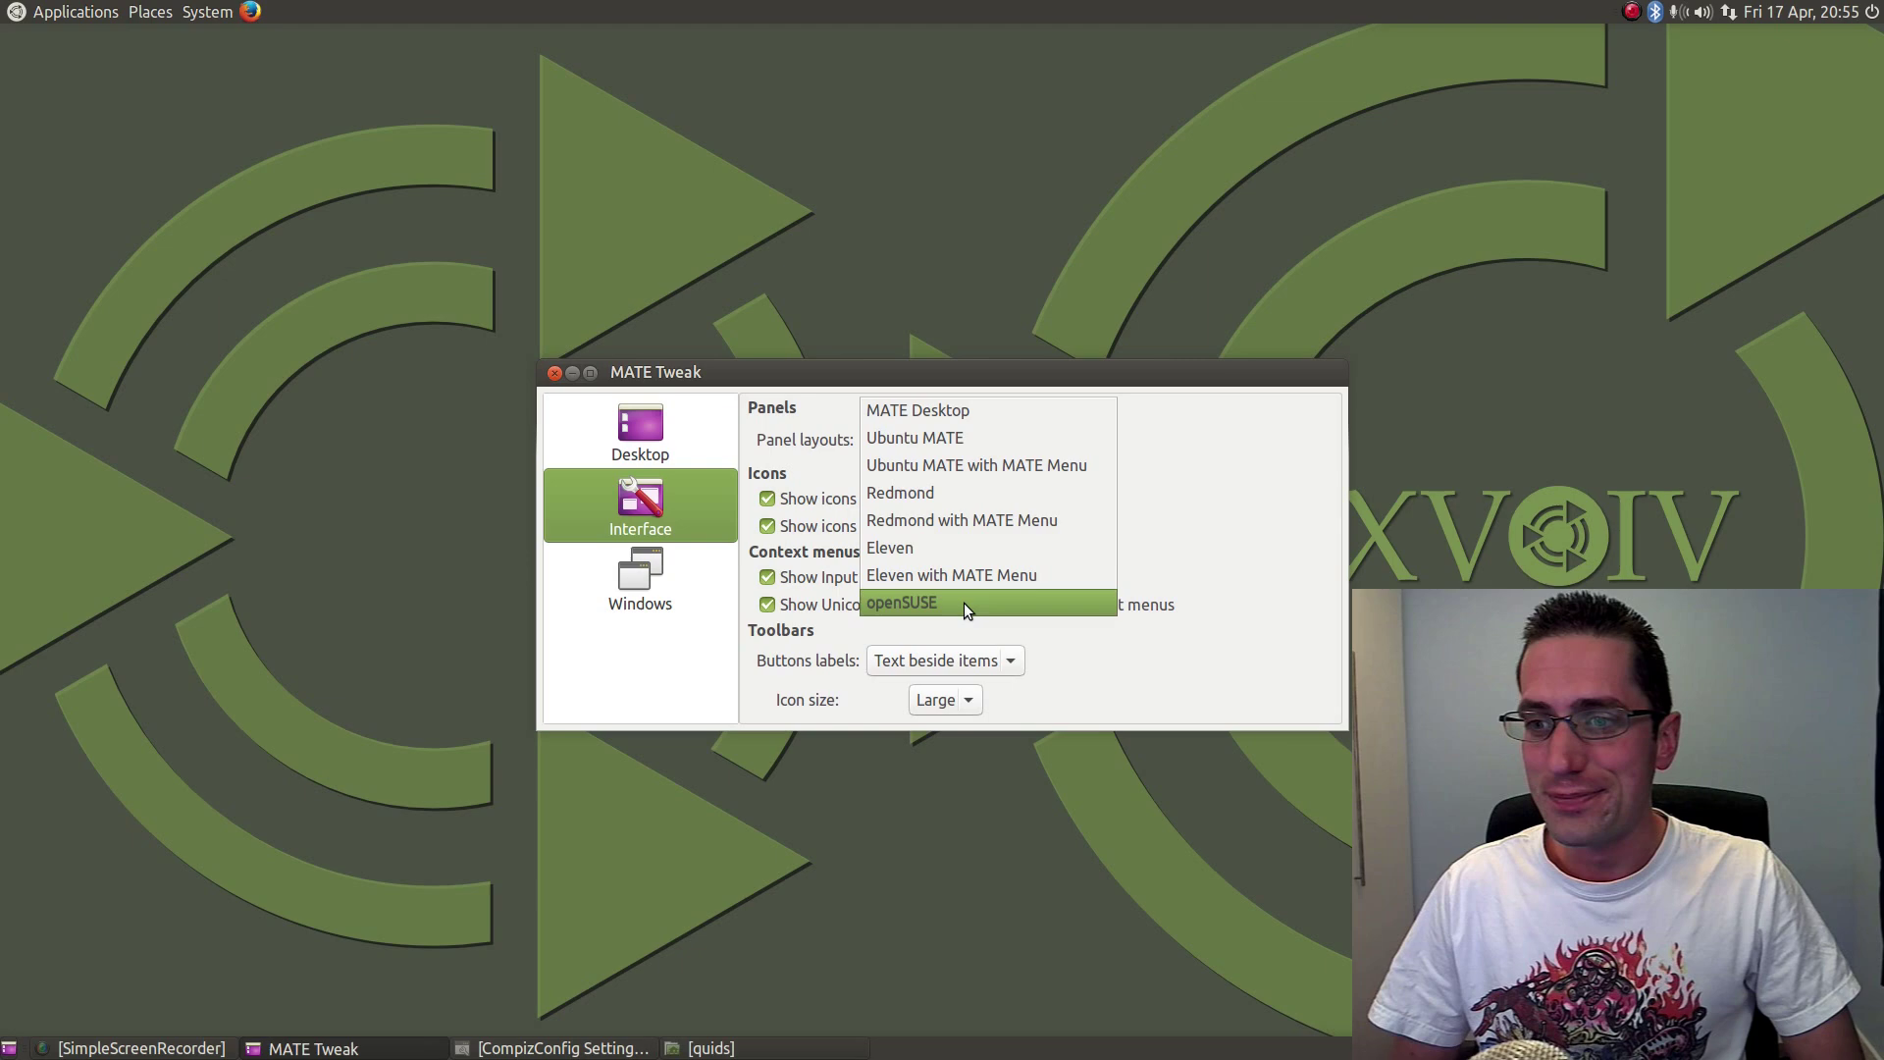
left_click(1019, 444)
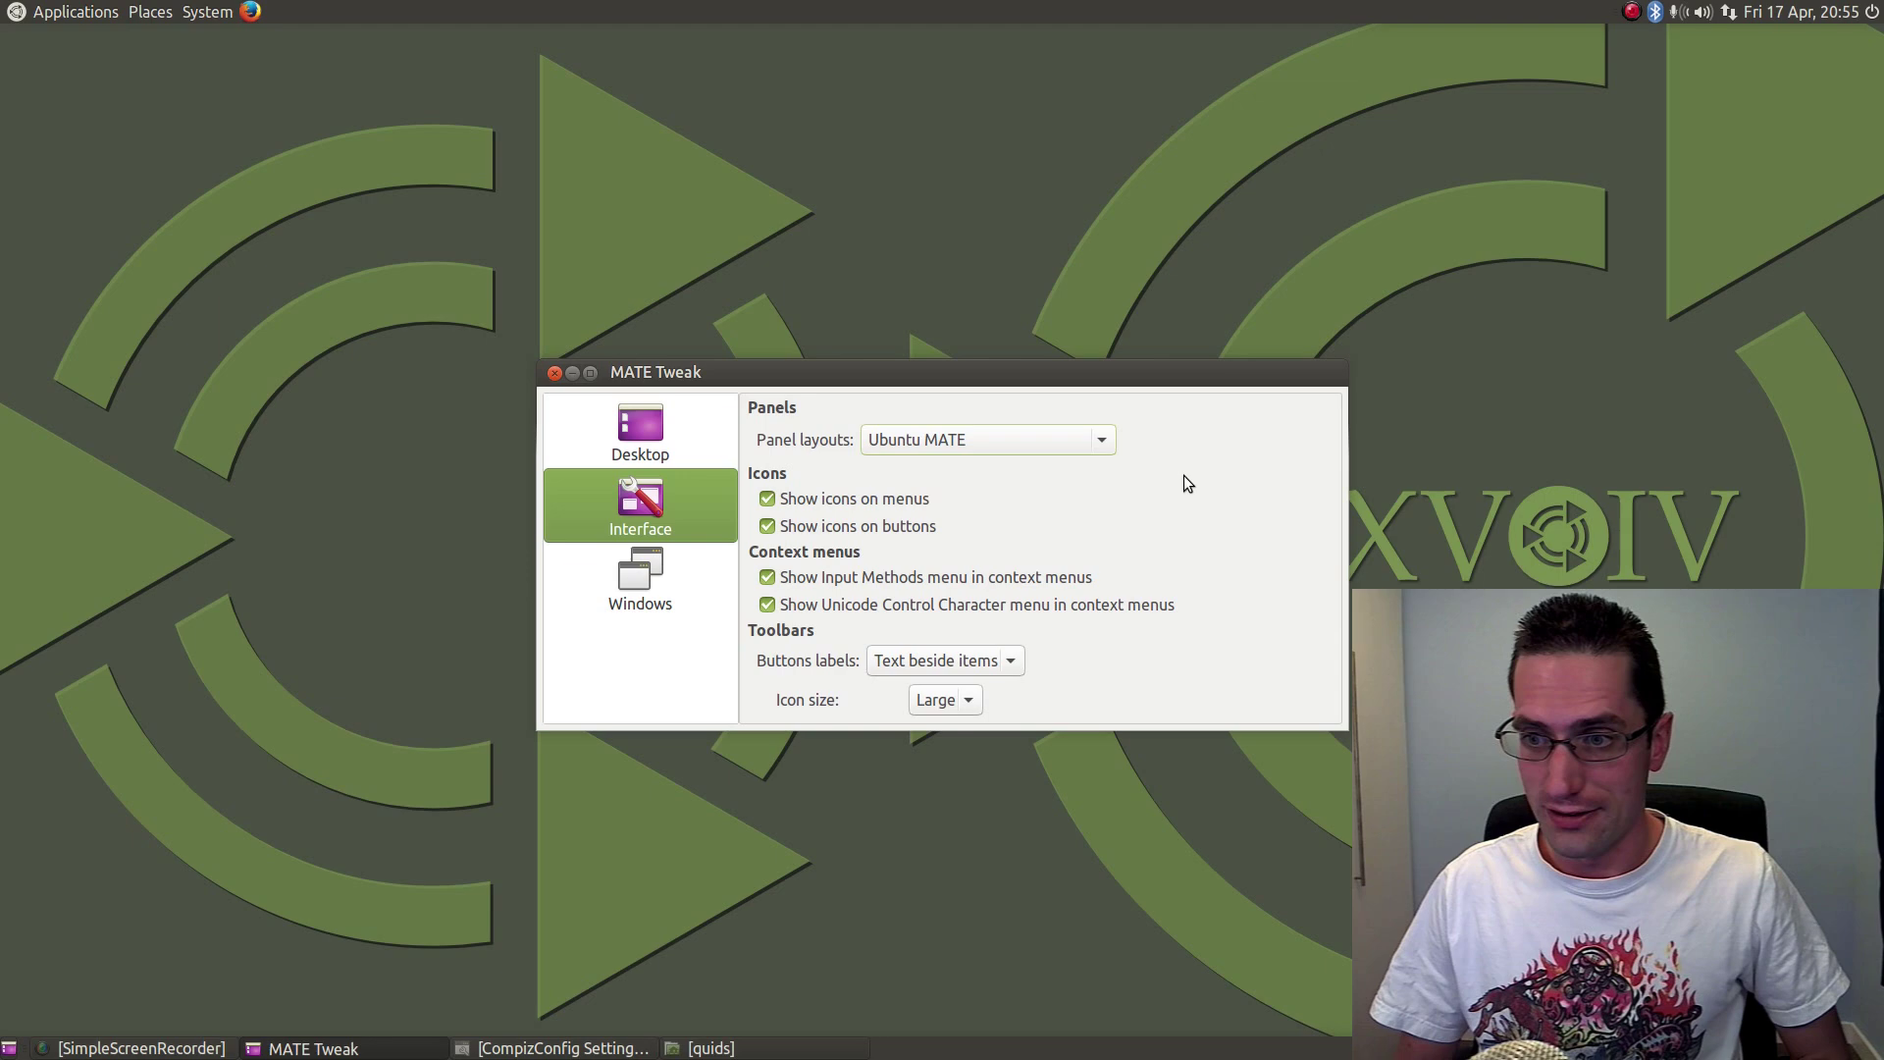
left_click(574, 378)
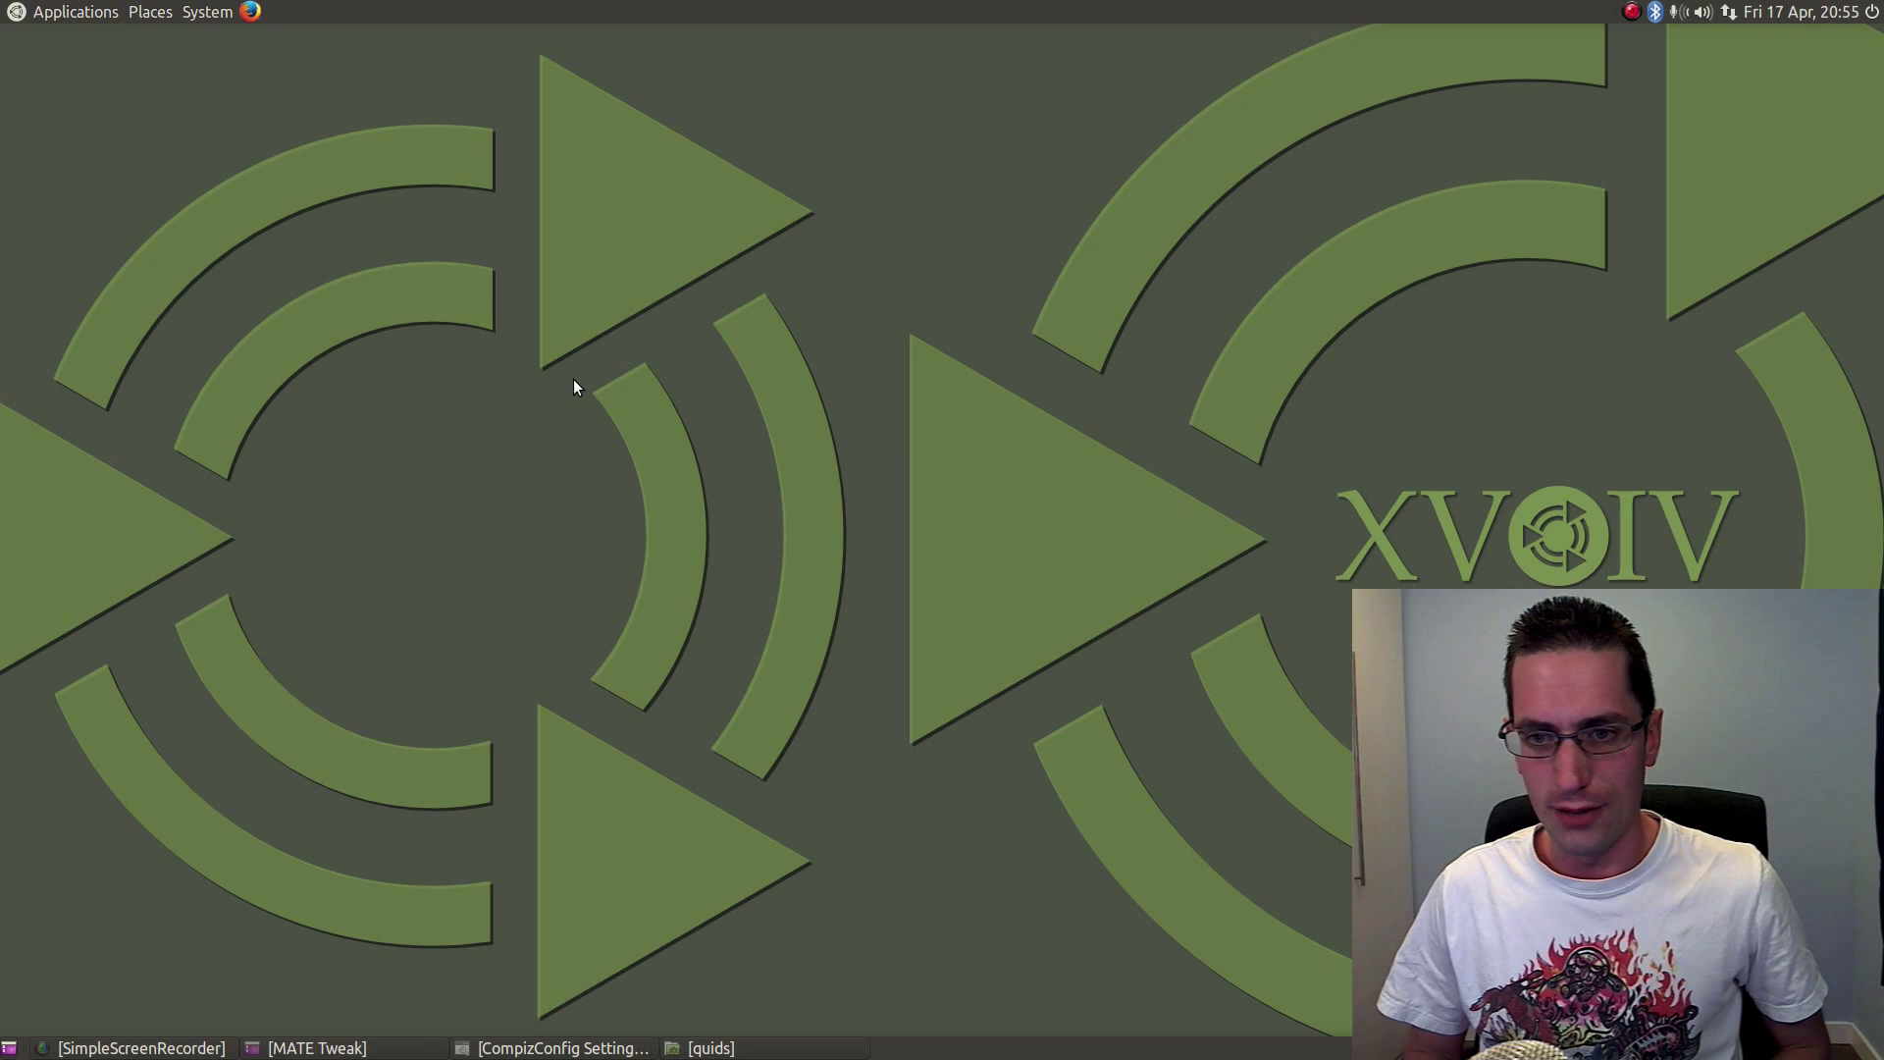
Close Firefox, look through the two SSR .mkv recordings in Home > Videos, then minimize Caja
left_click(250, 12)
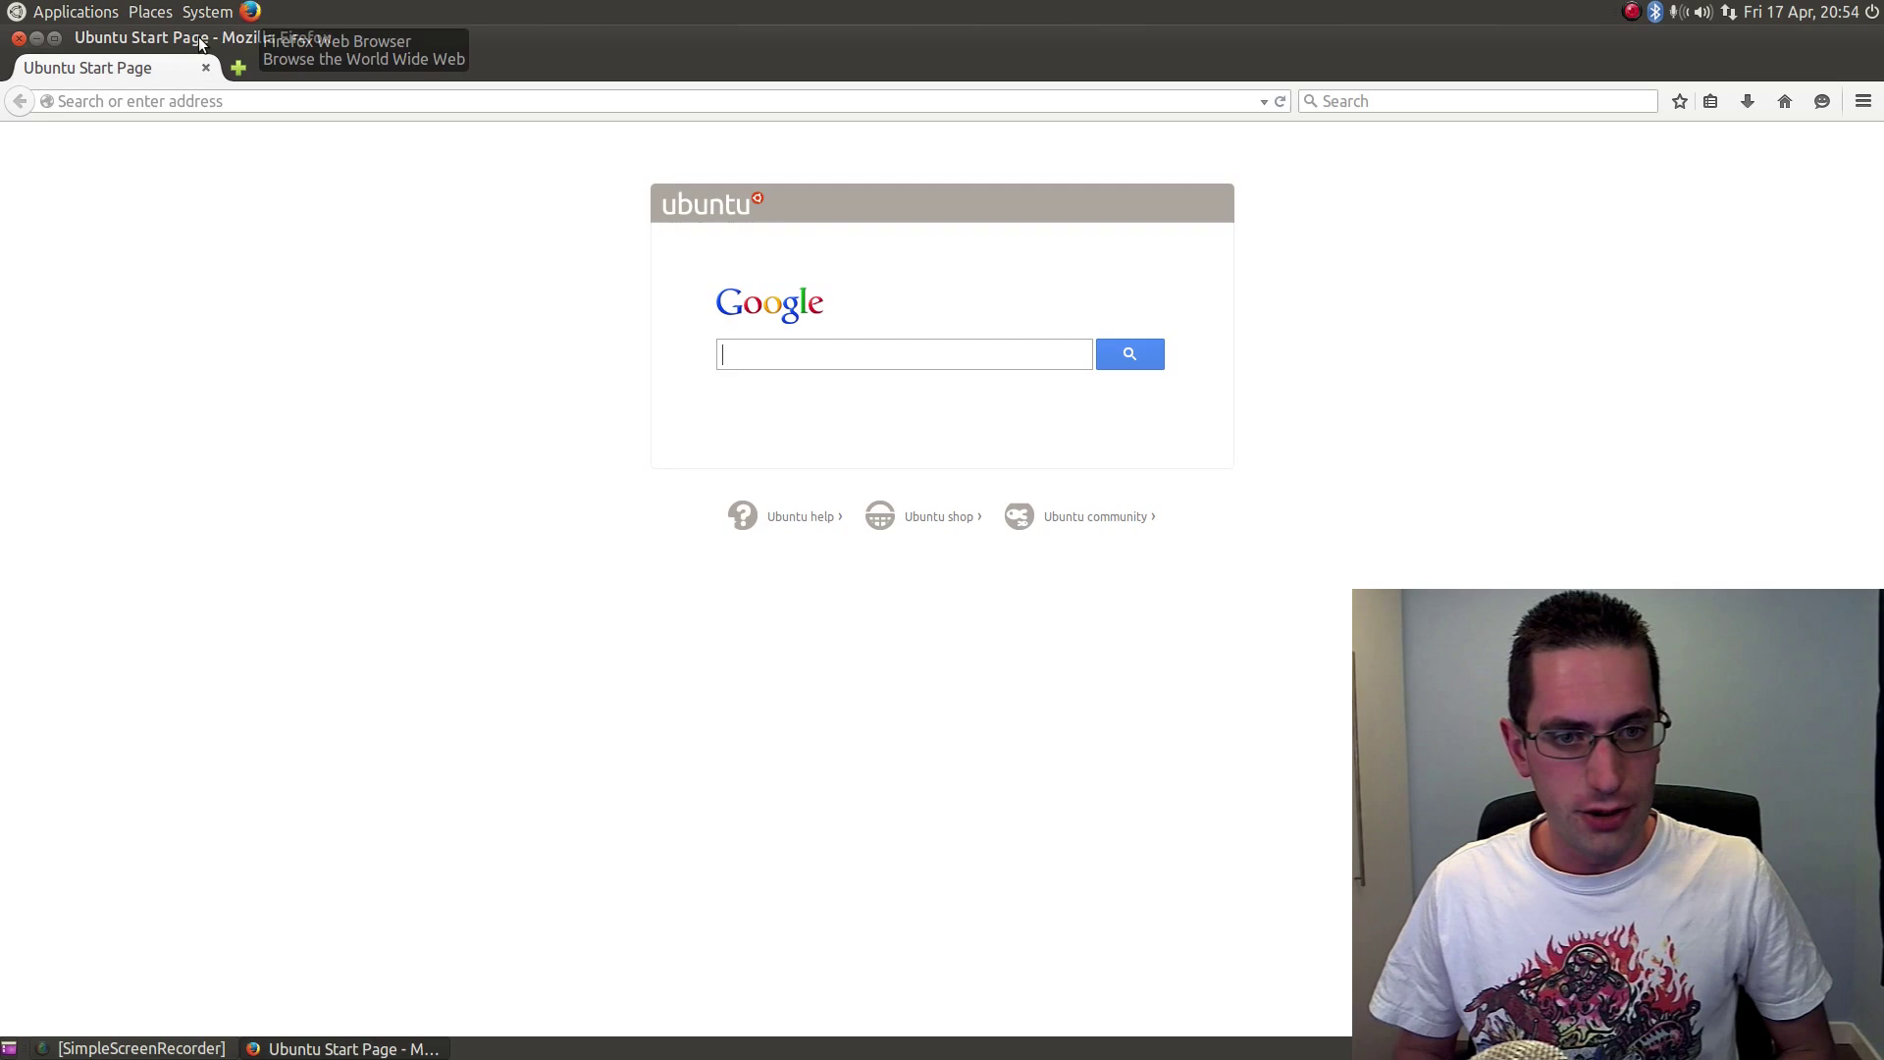
left_click(15, 39)
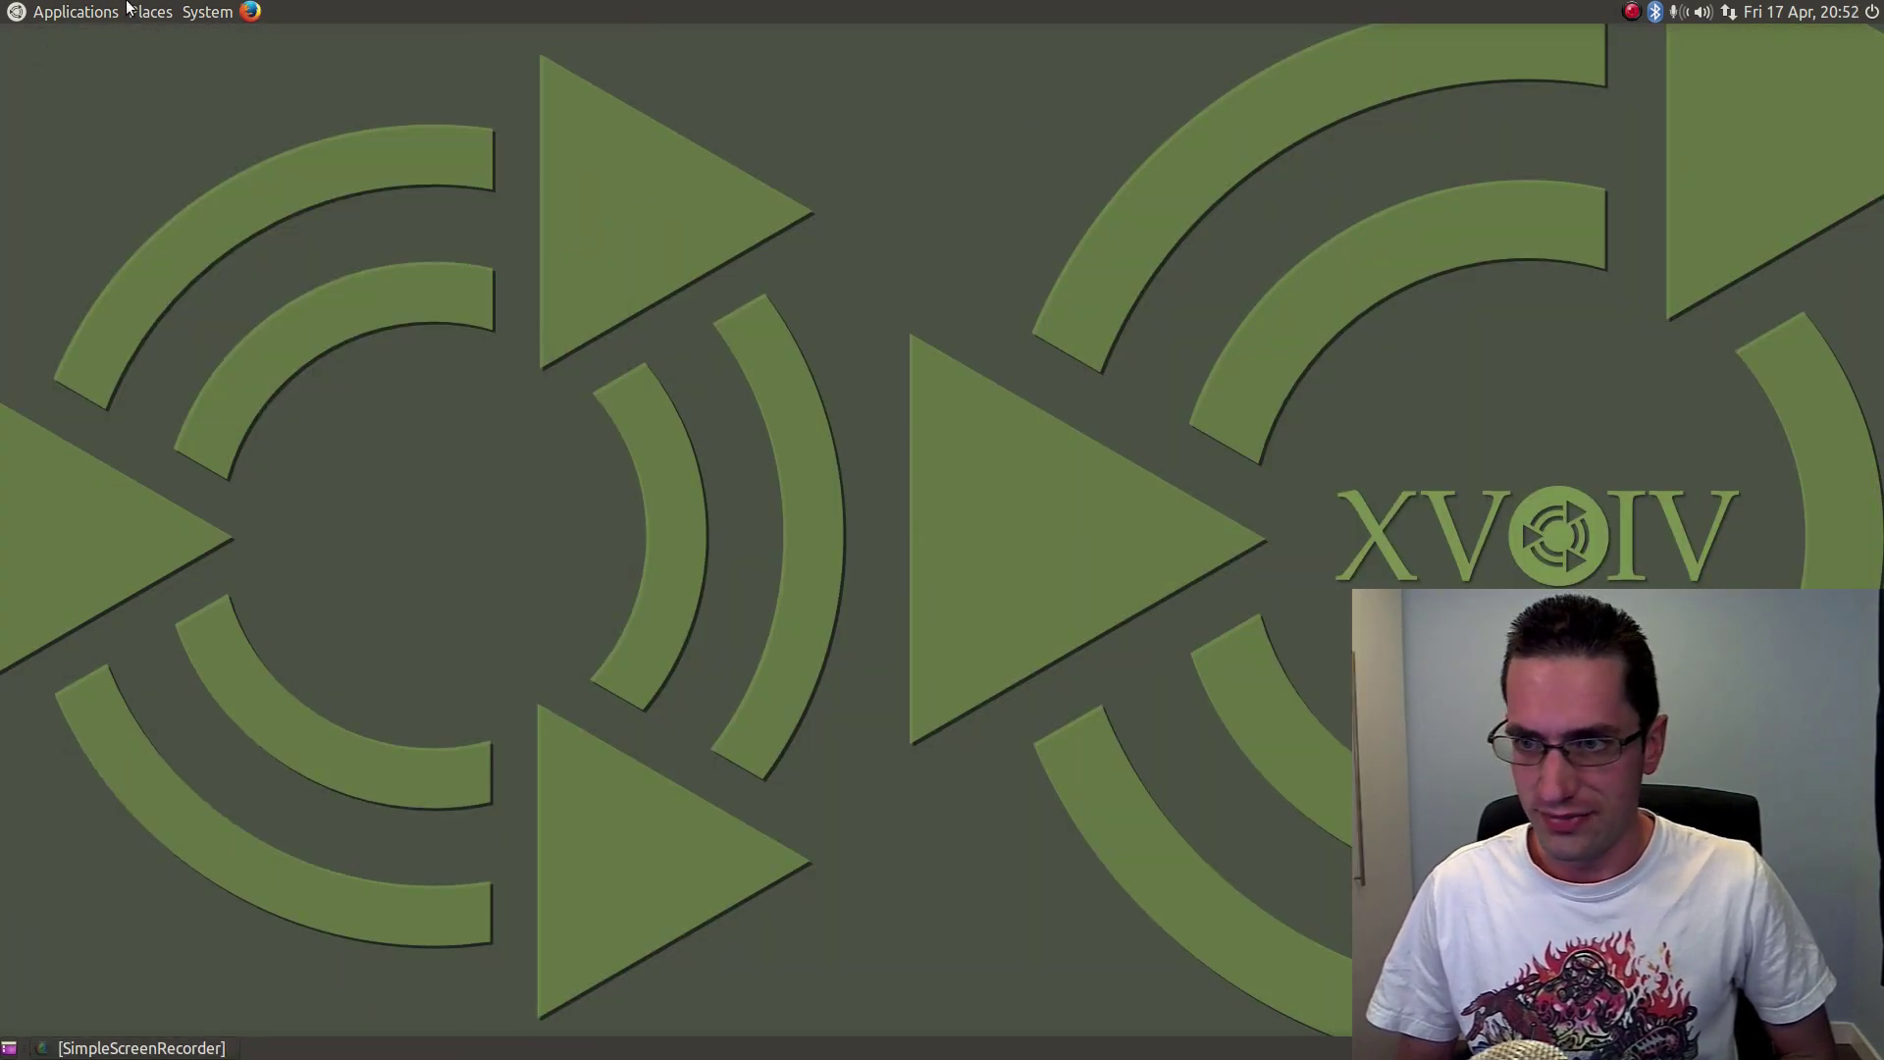
left_click(131, 10)
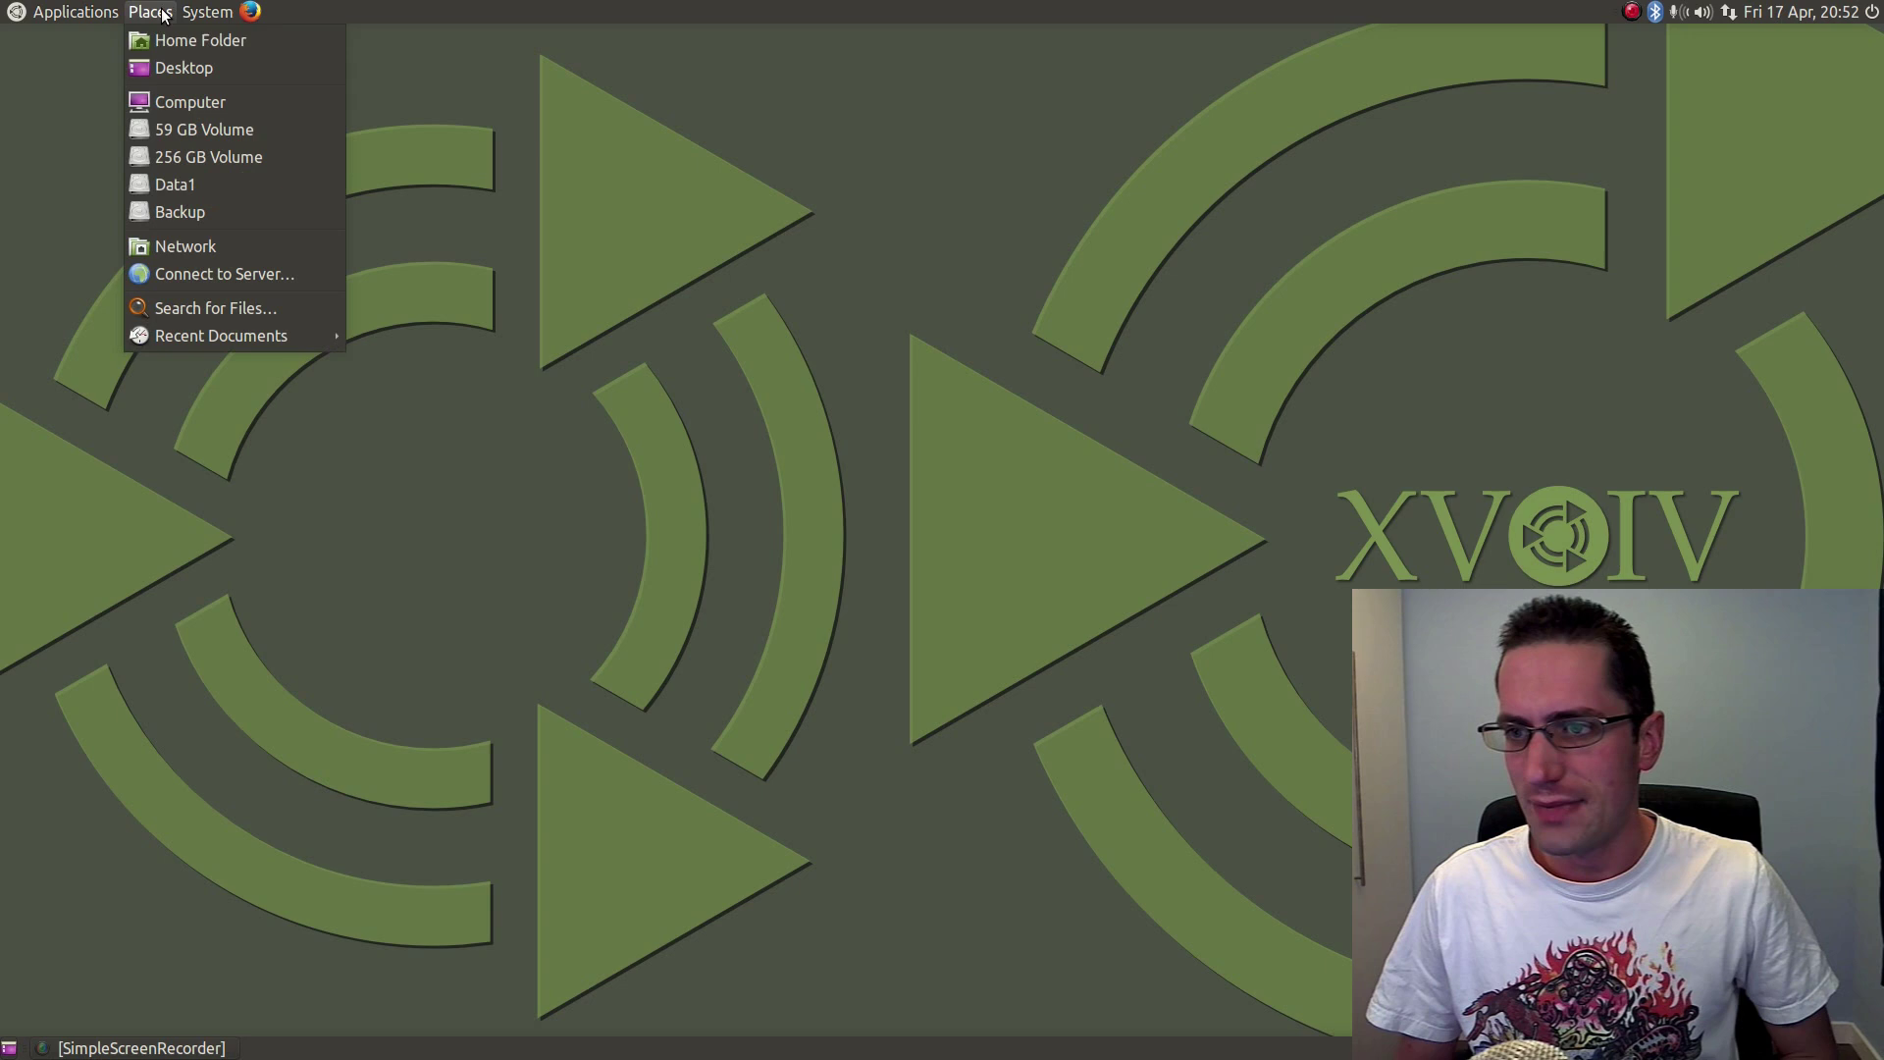
left_click(168, 37)
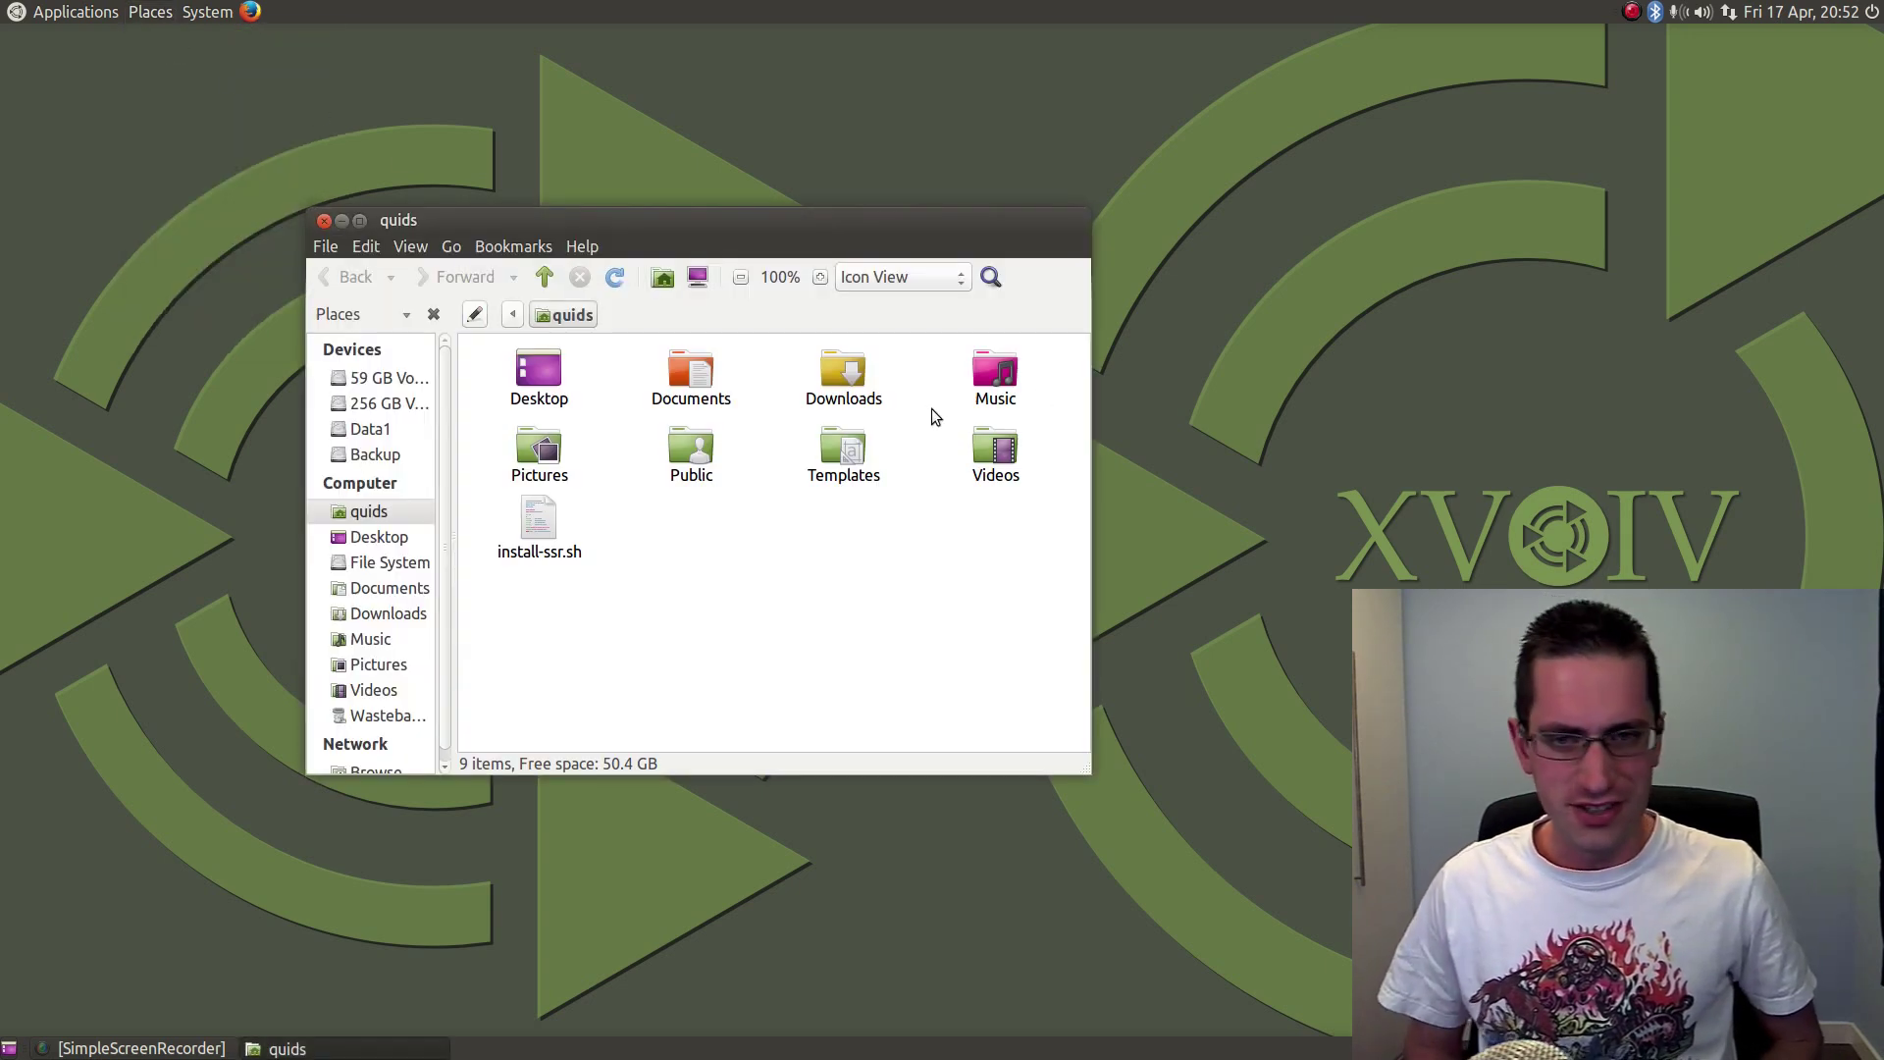
double_click(997, 449)
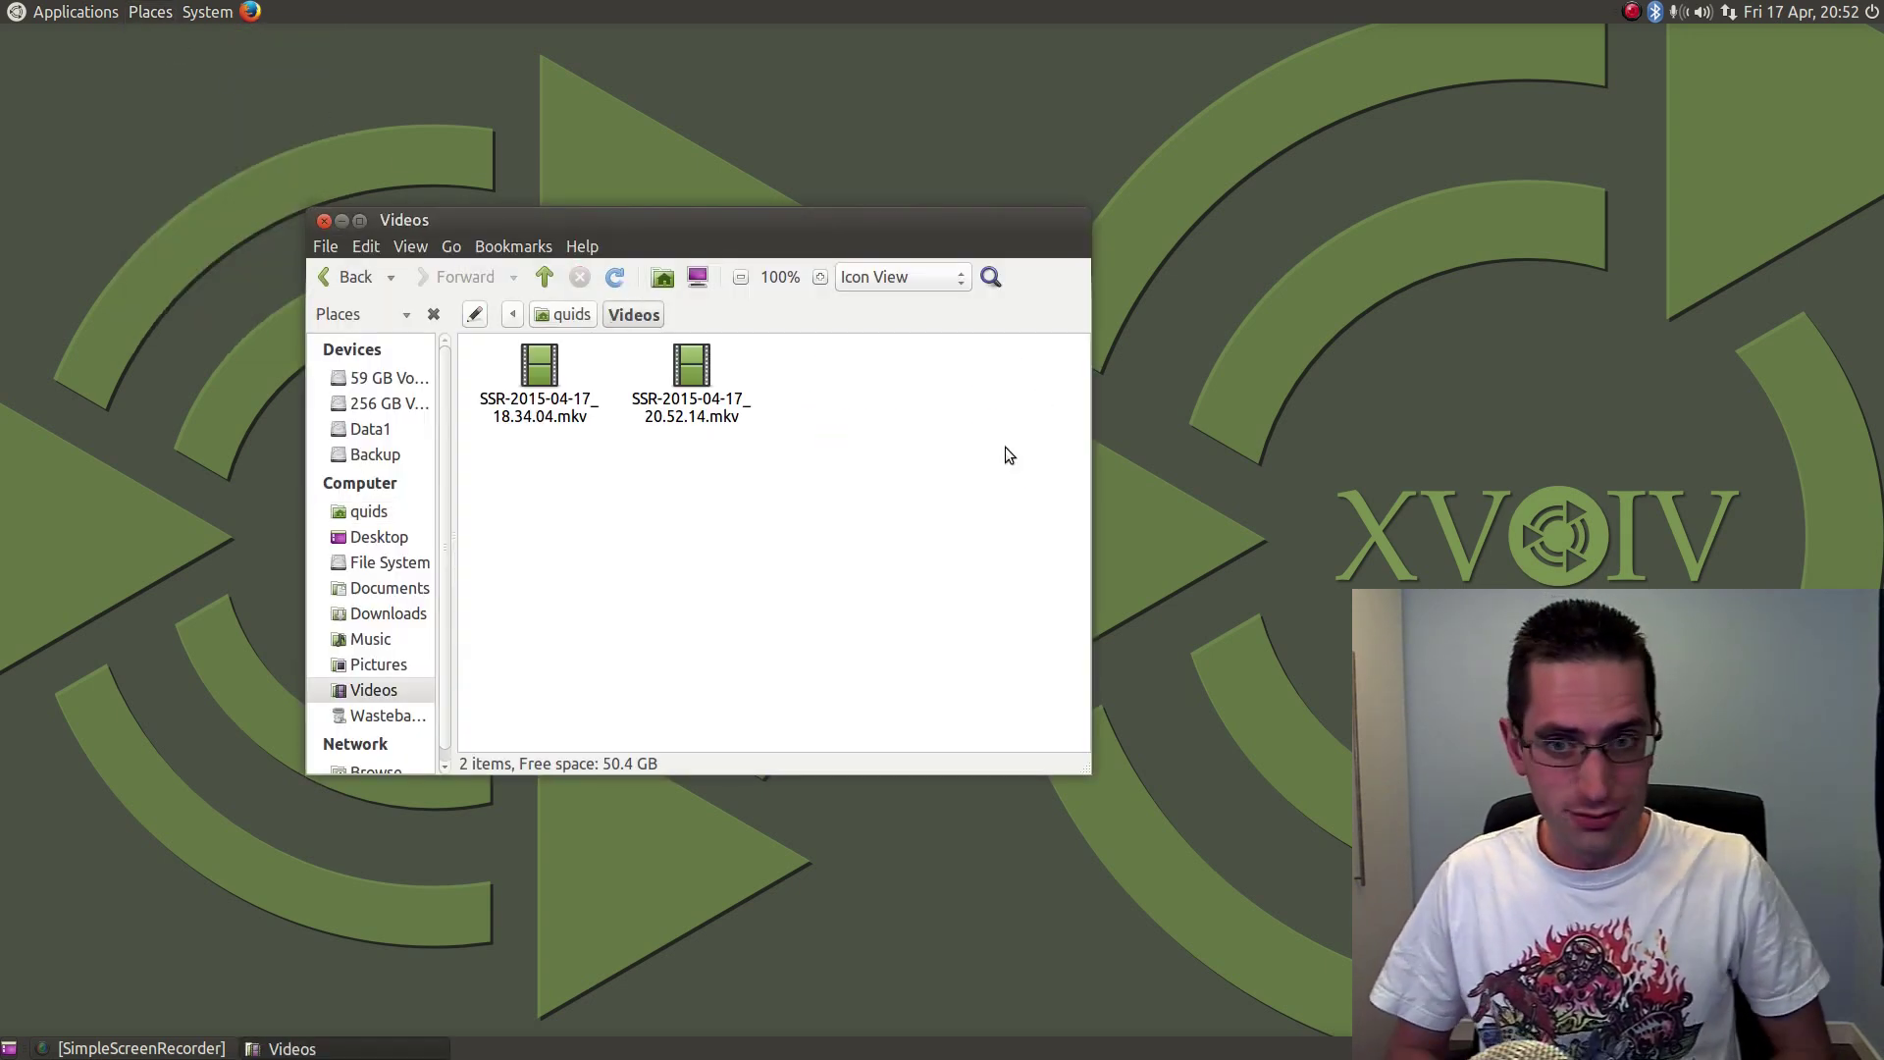
left_click(692, 381)
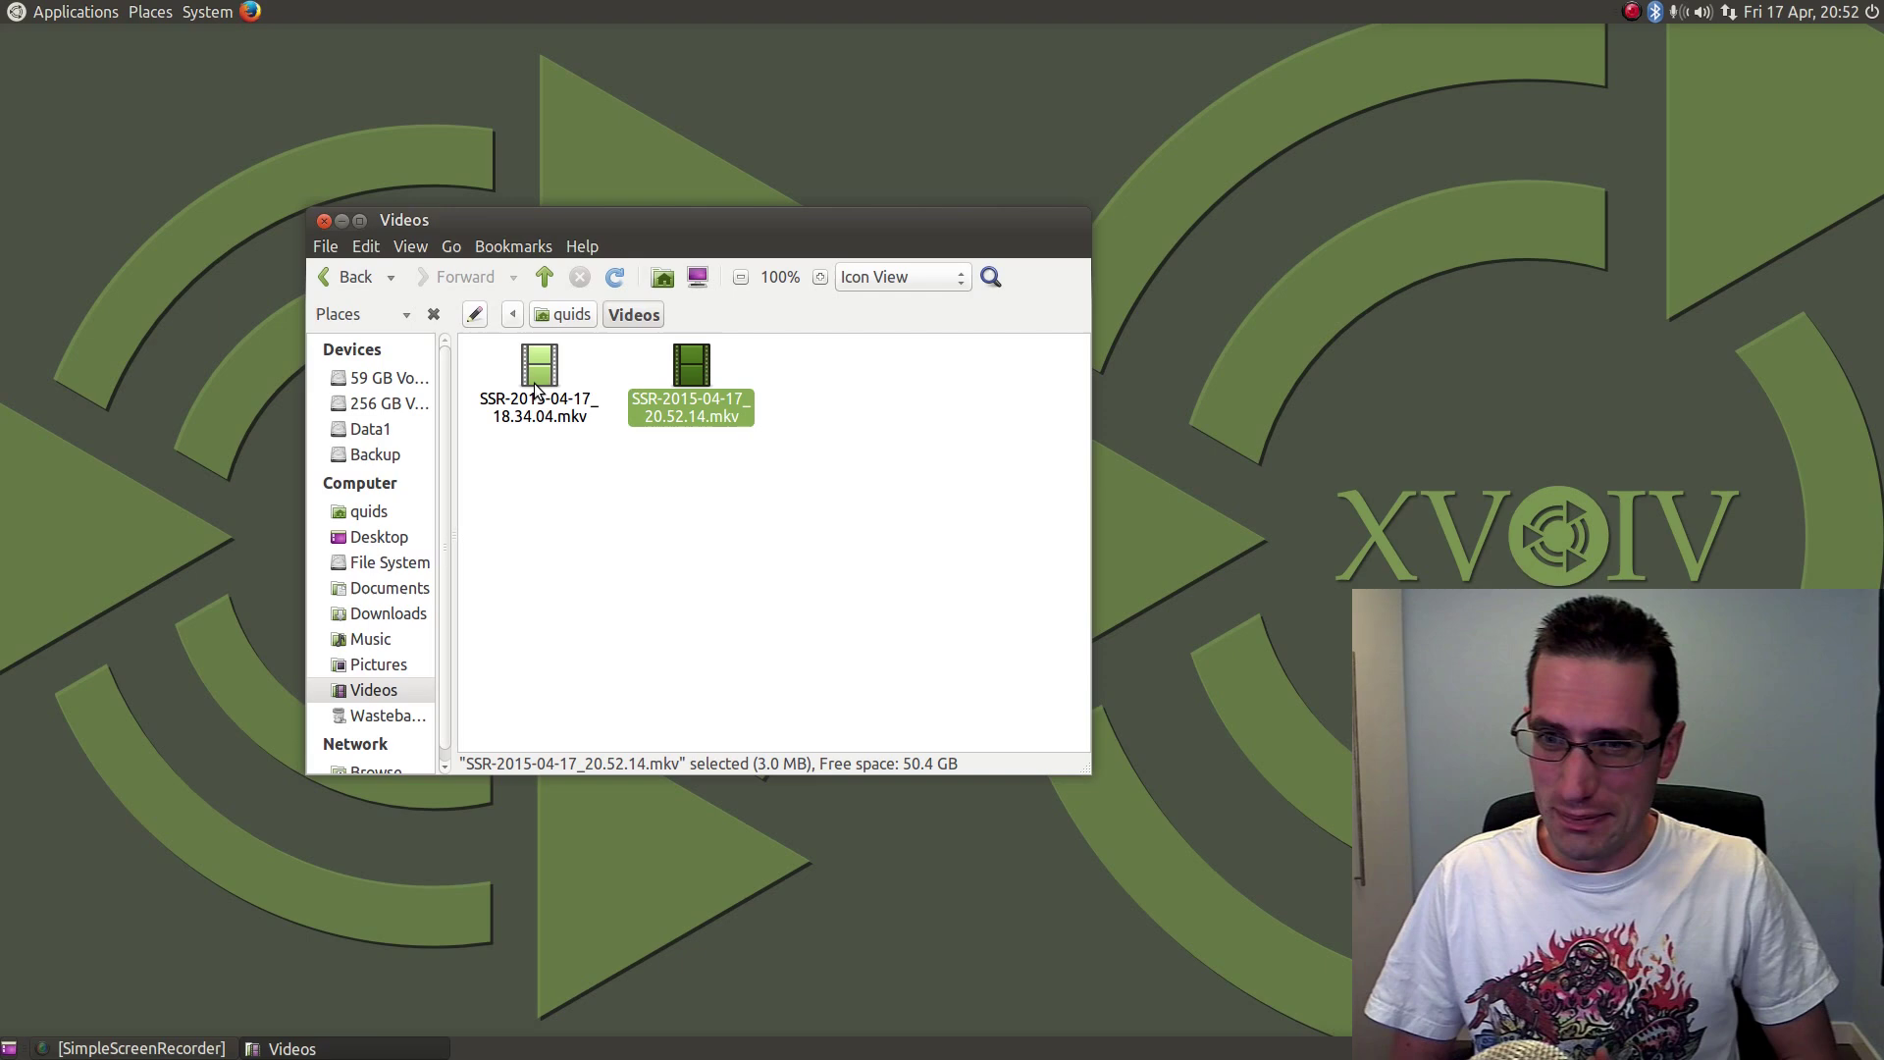
left_click(540, 368)
left_click(692, 373)
left_click(340, 221)
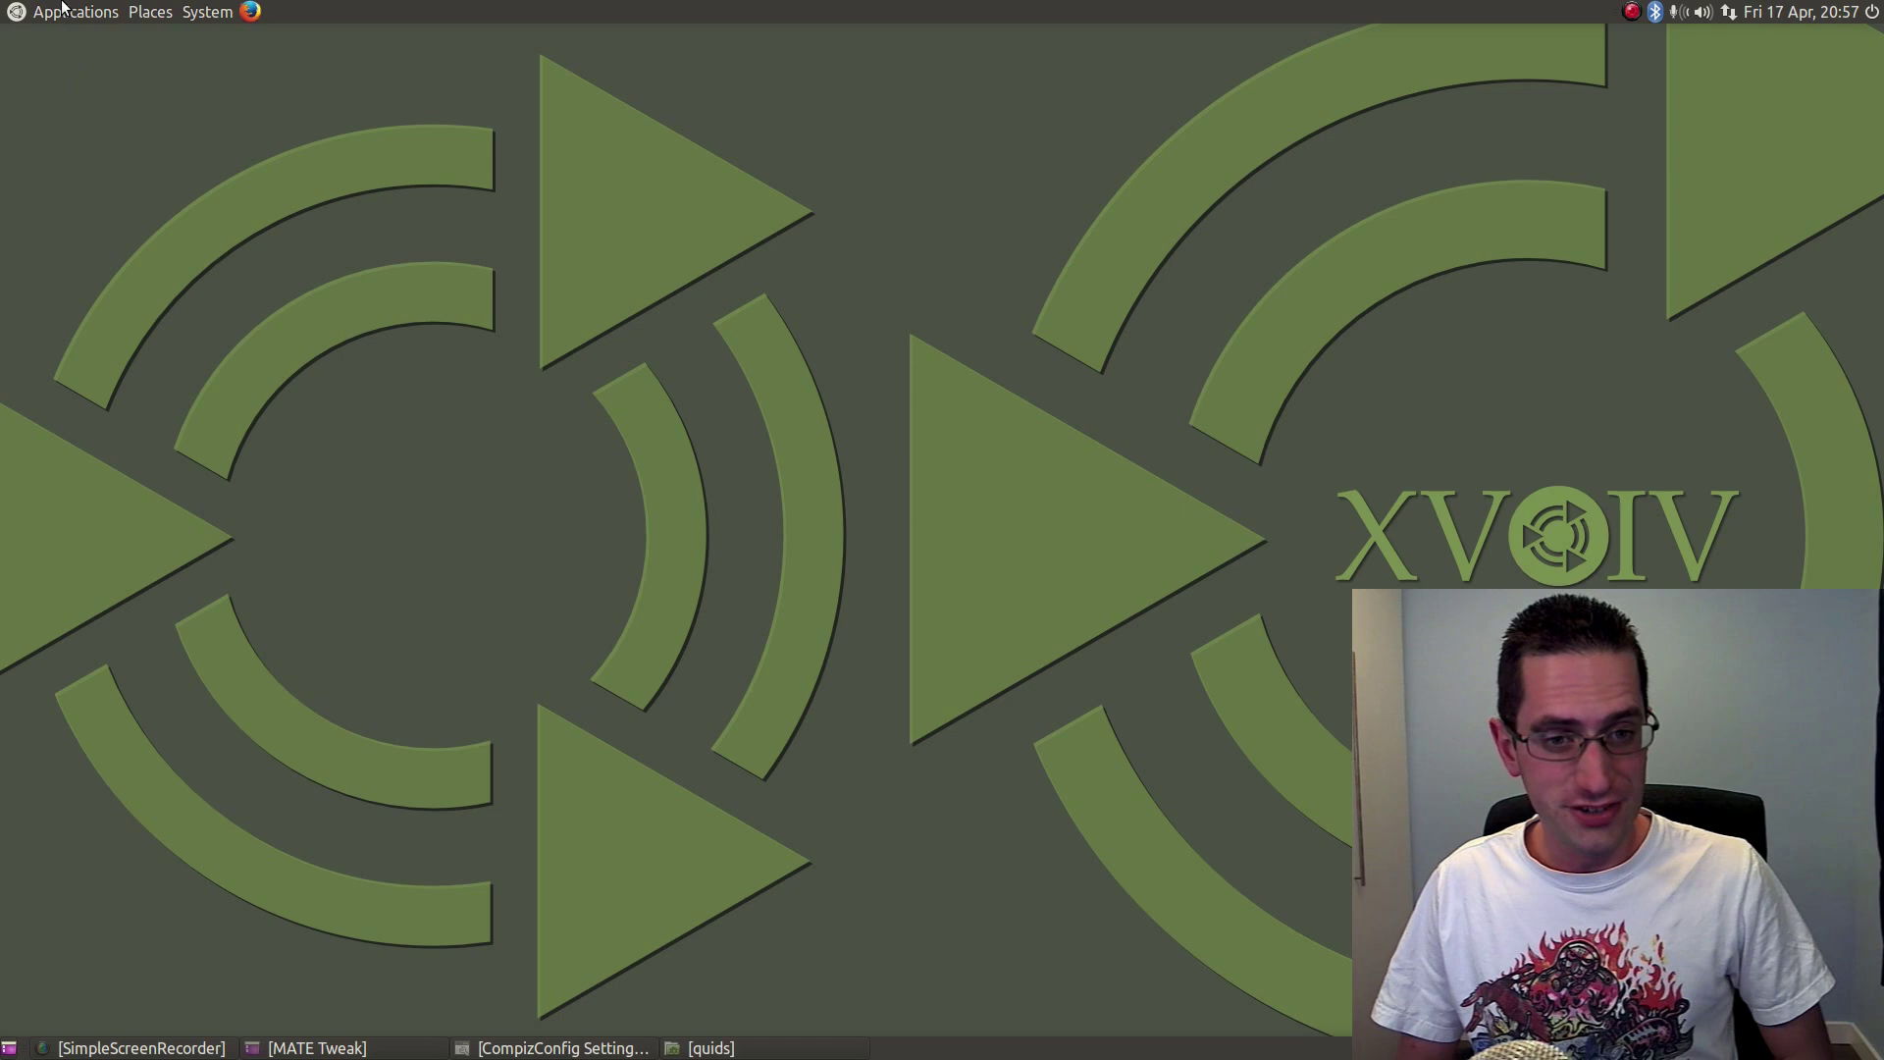
Launch MATE System Monitor from System Tools to view CPU, memory and network graphs
left_click(76, 11)
mouse_move(102, 214)
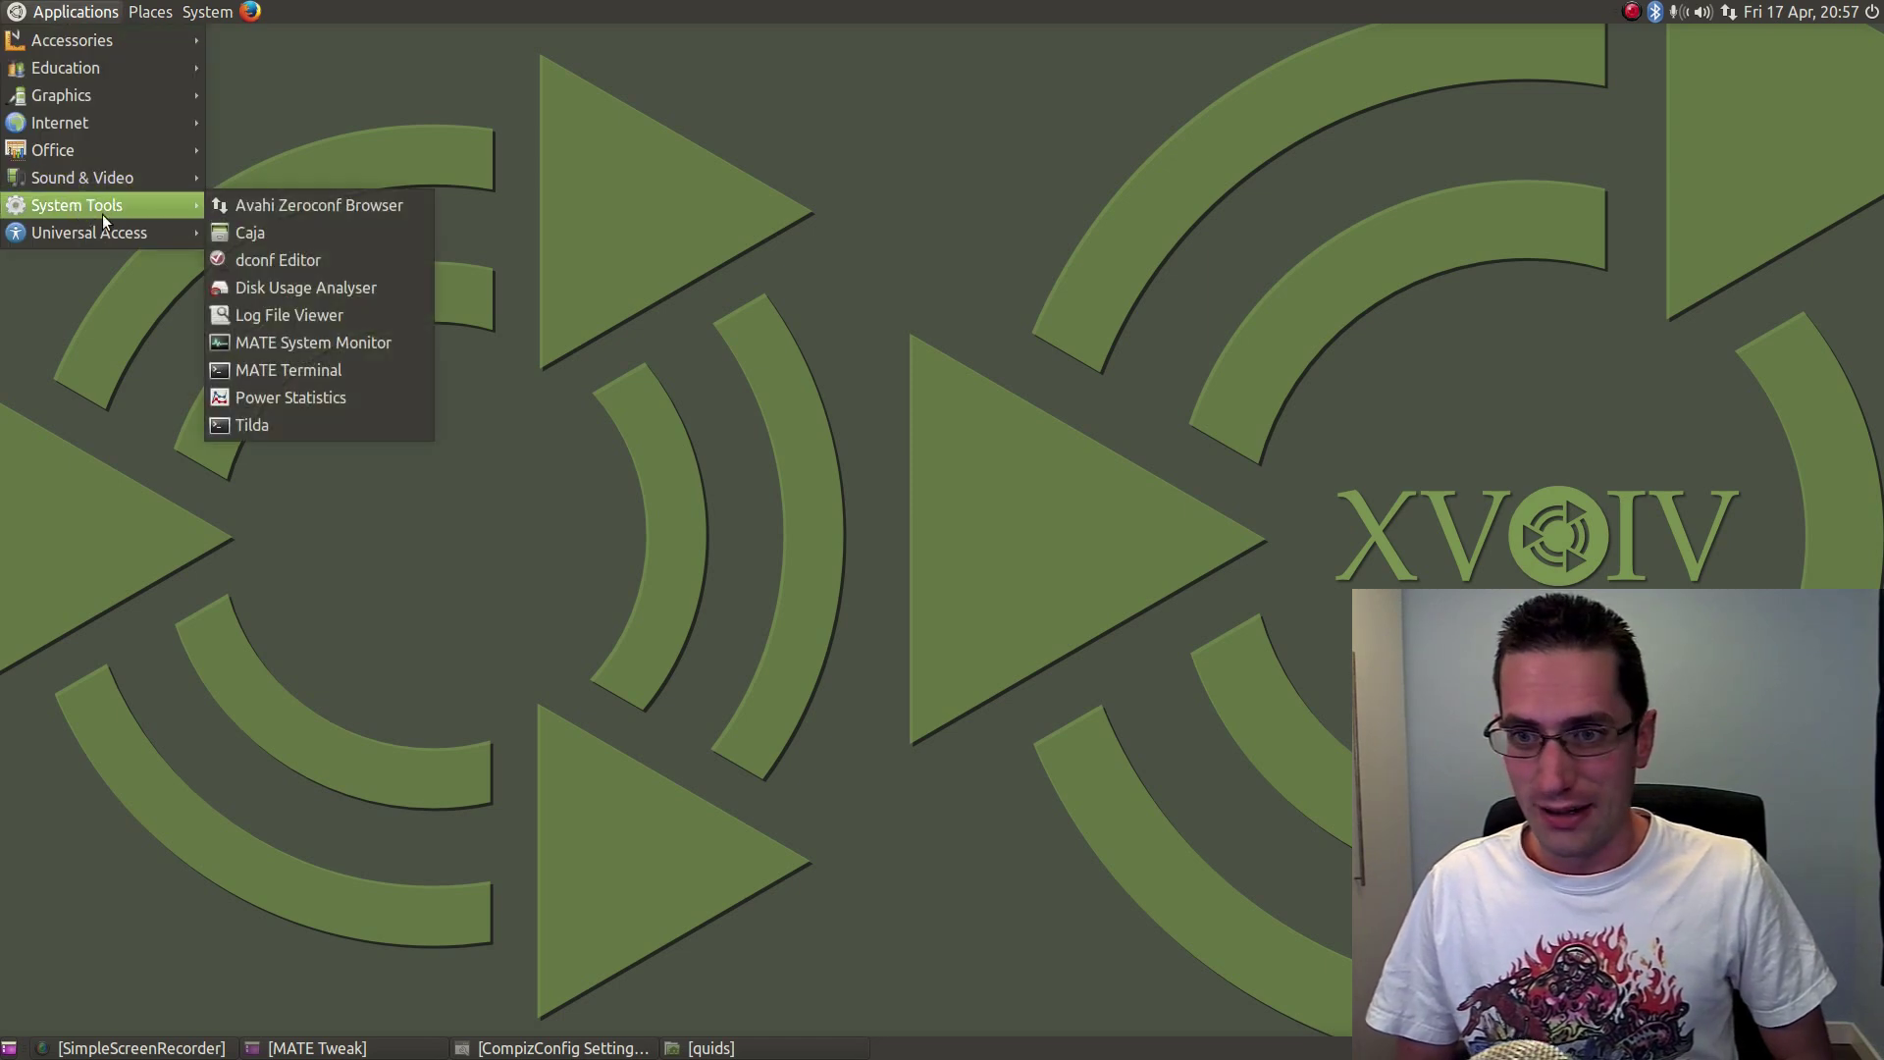
left_click(304, 342)
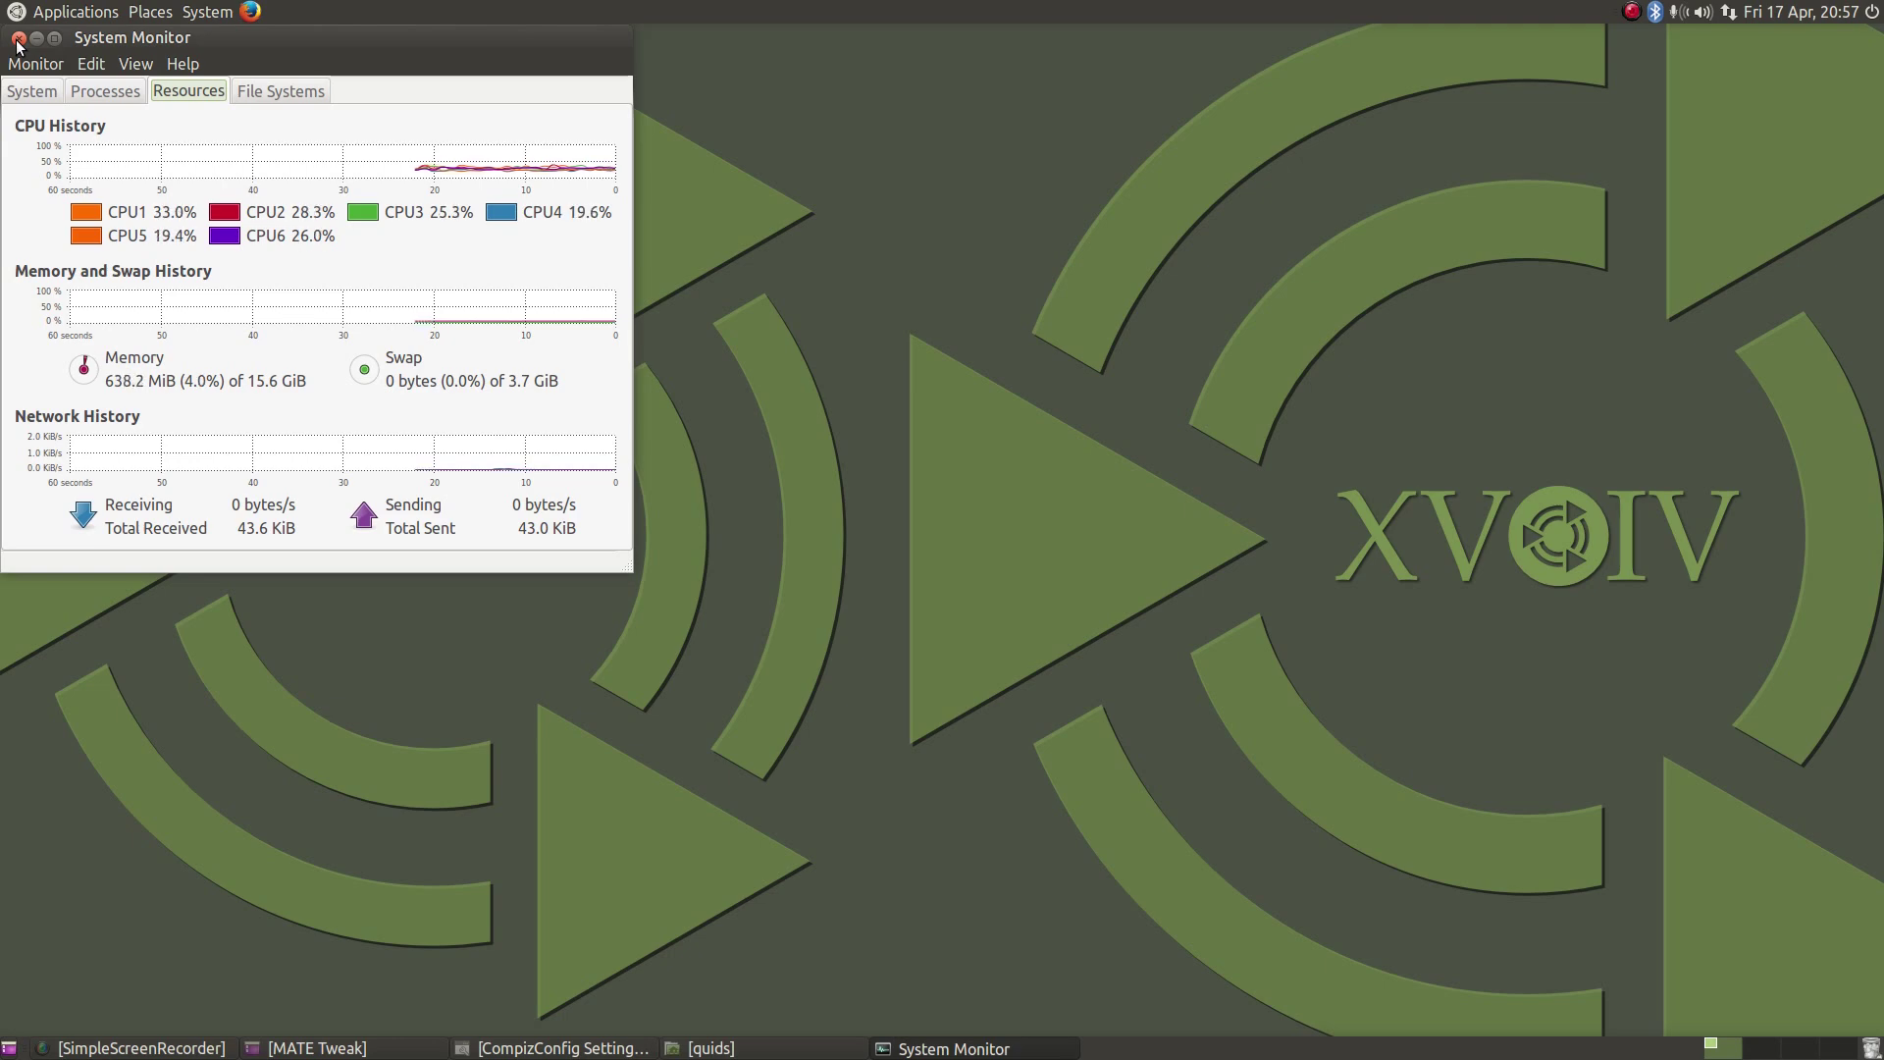
Close System Monitor, restore MATE Tweak and tick the Computer desktop icon option
left_click(18, 42)
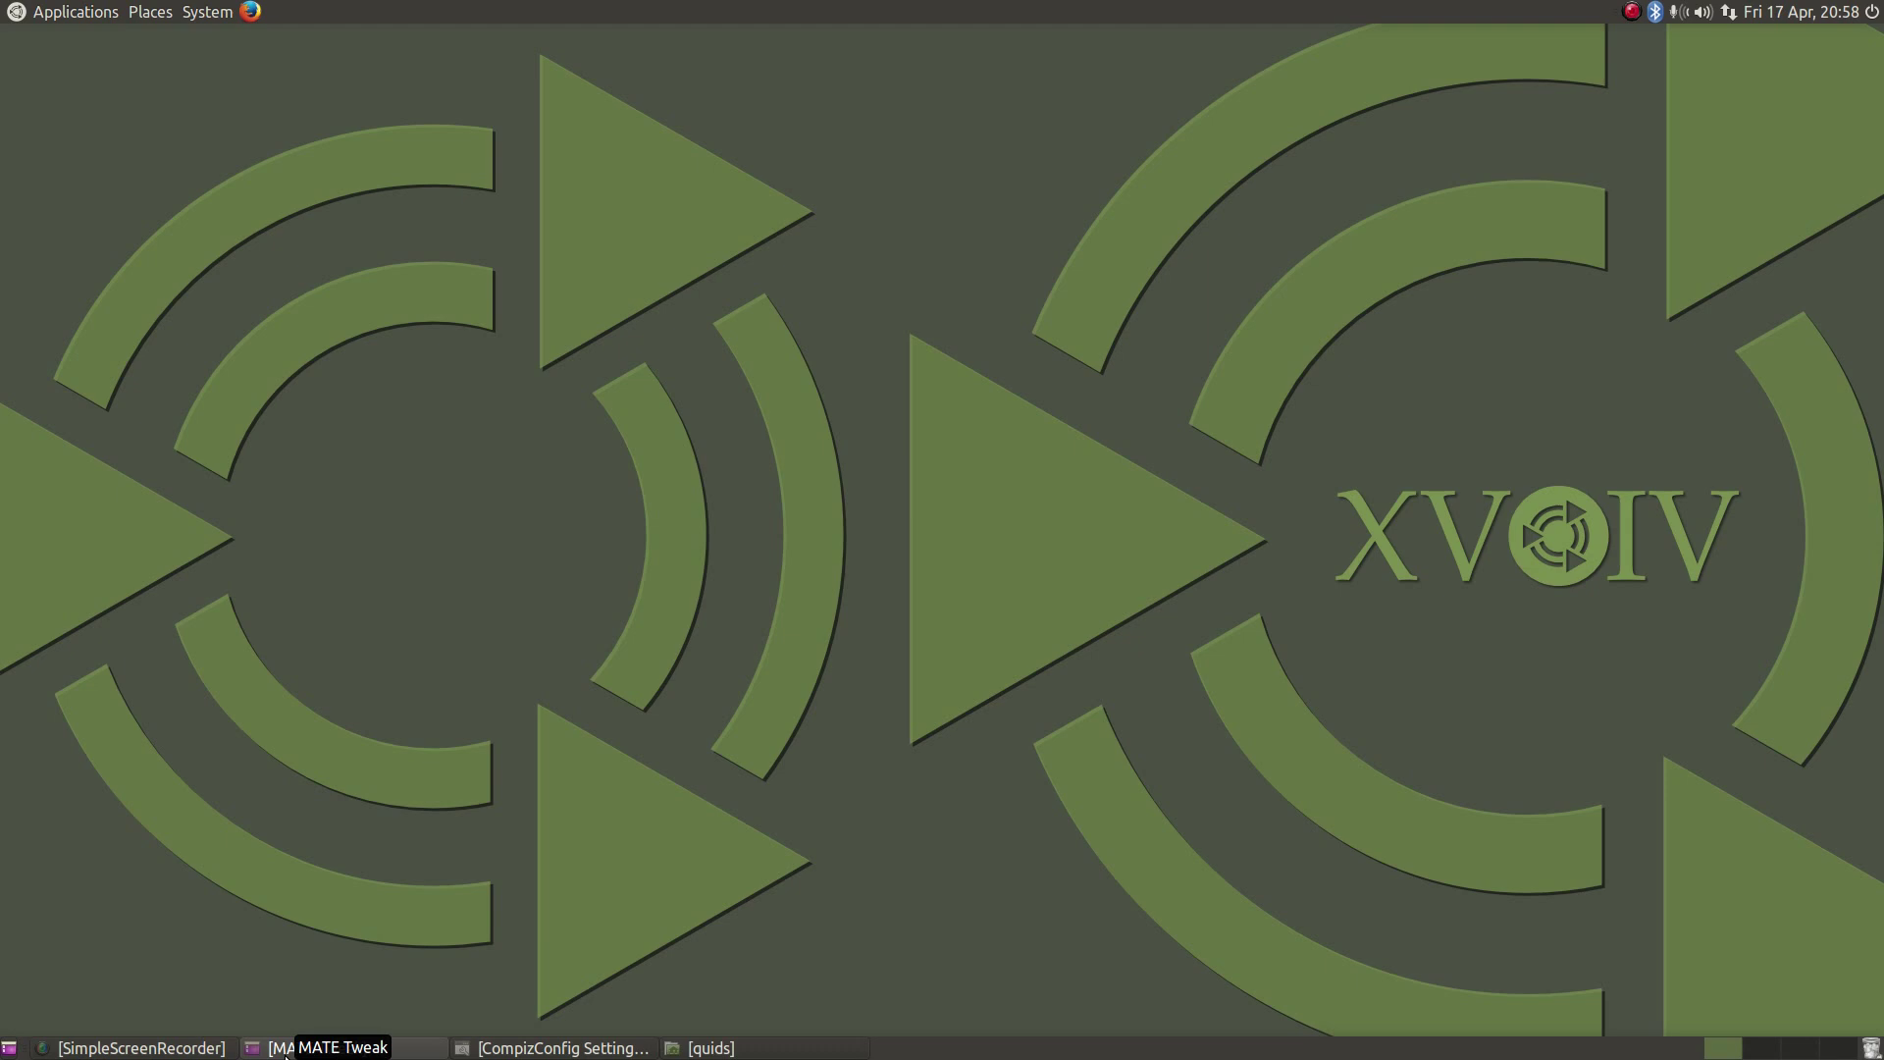
left_click(285, 1048)
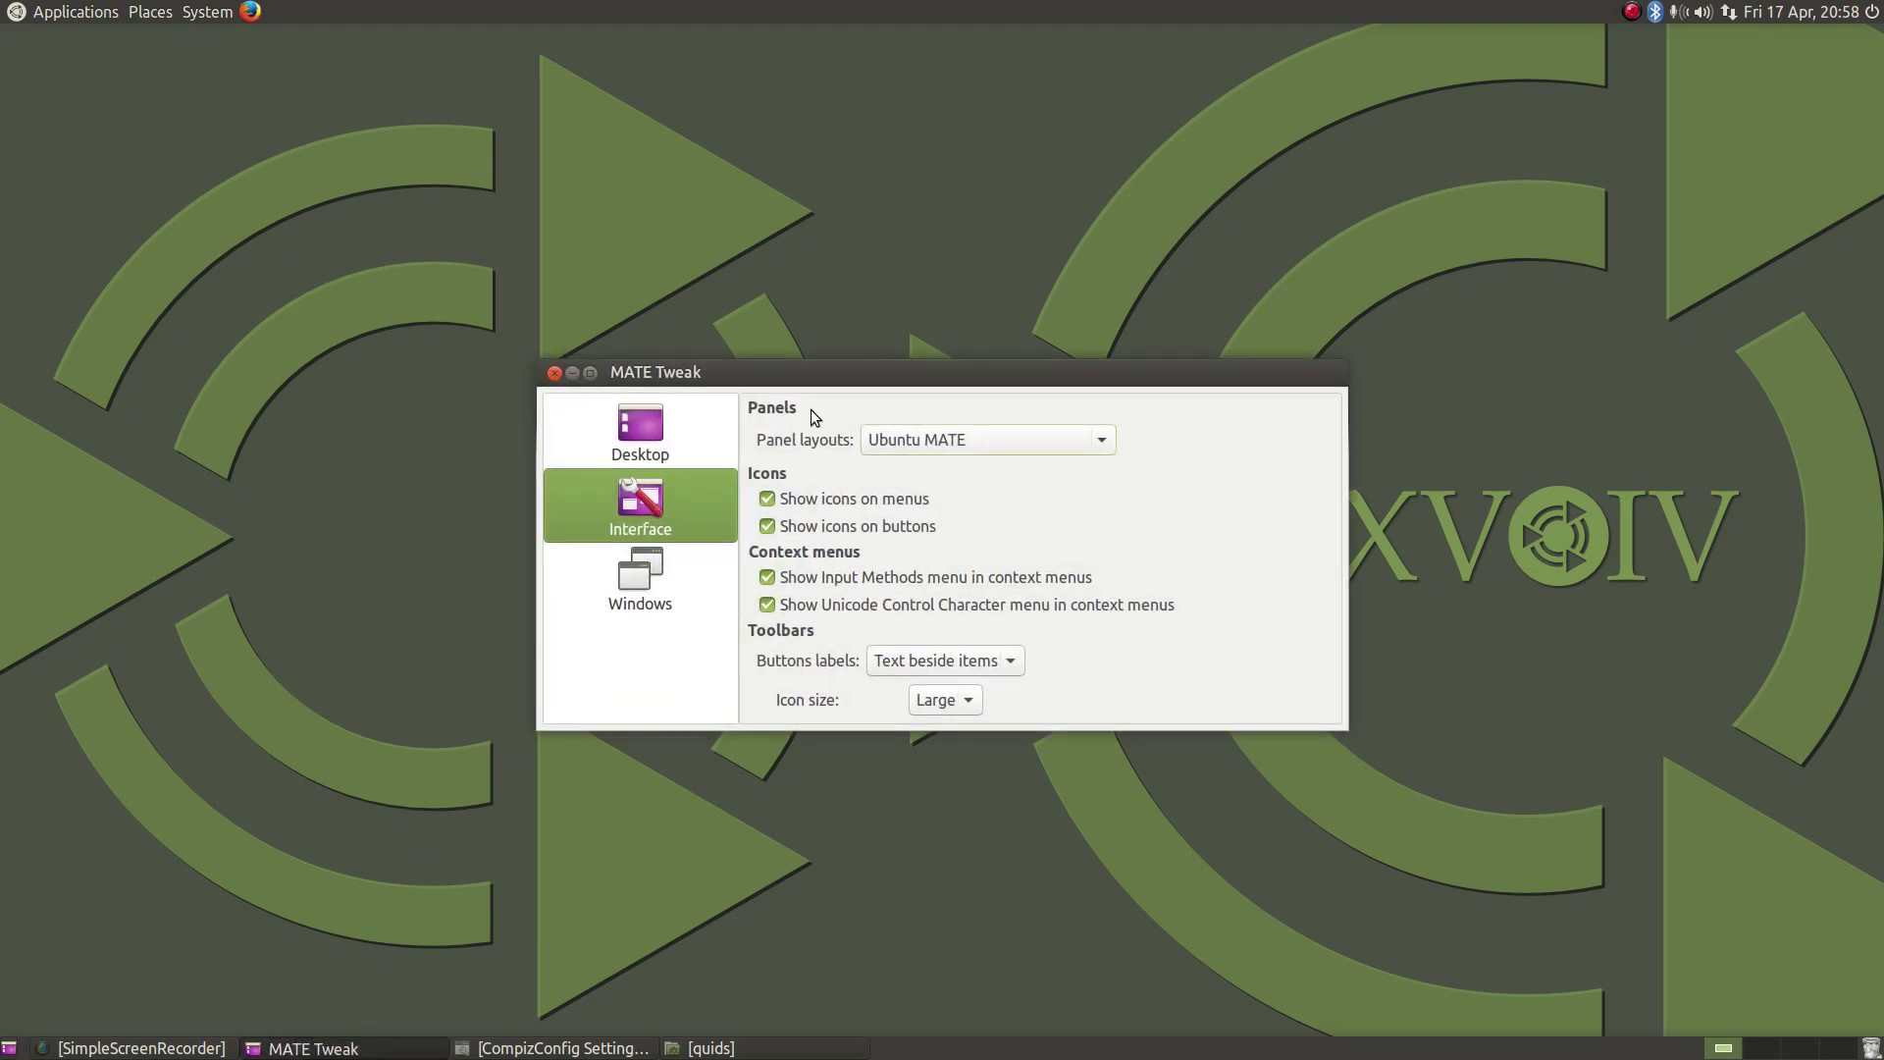
left_click(647, 449)
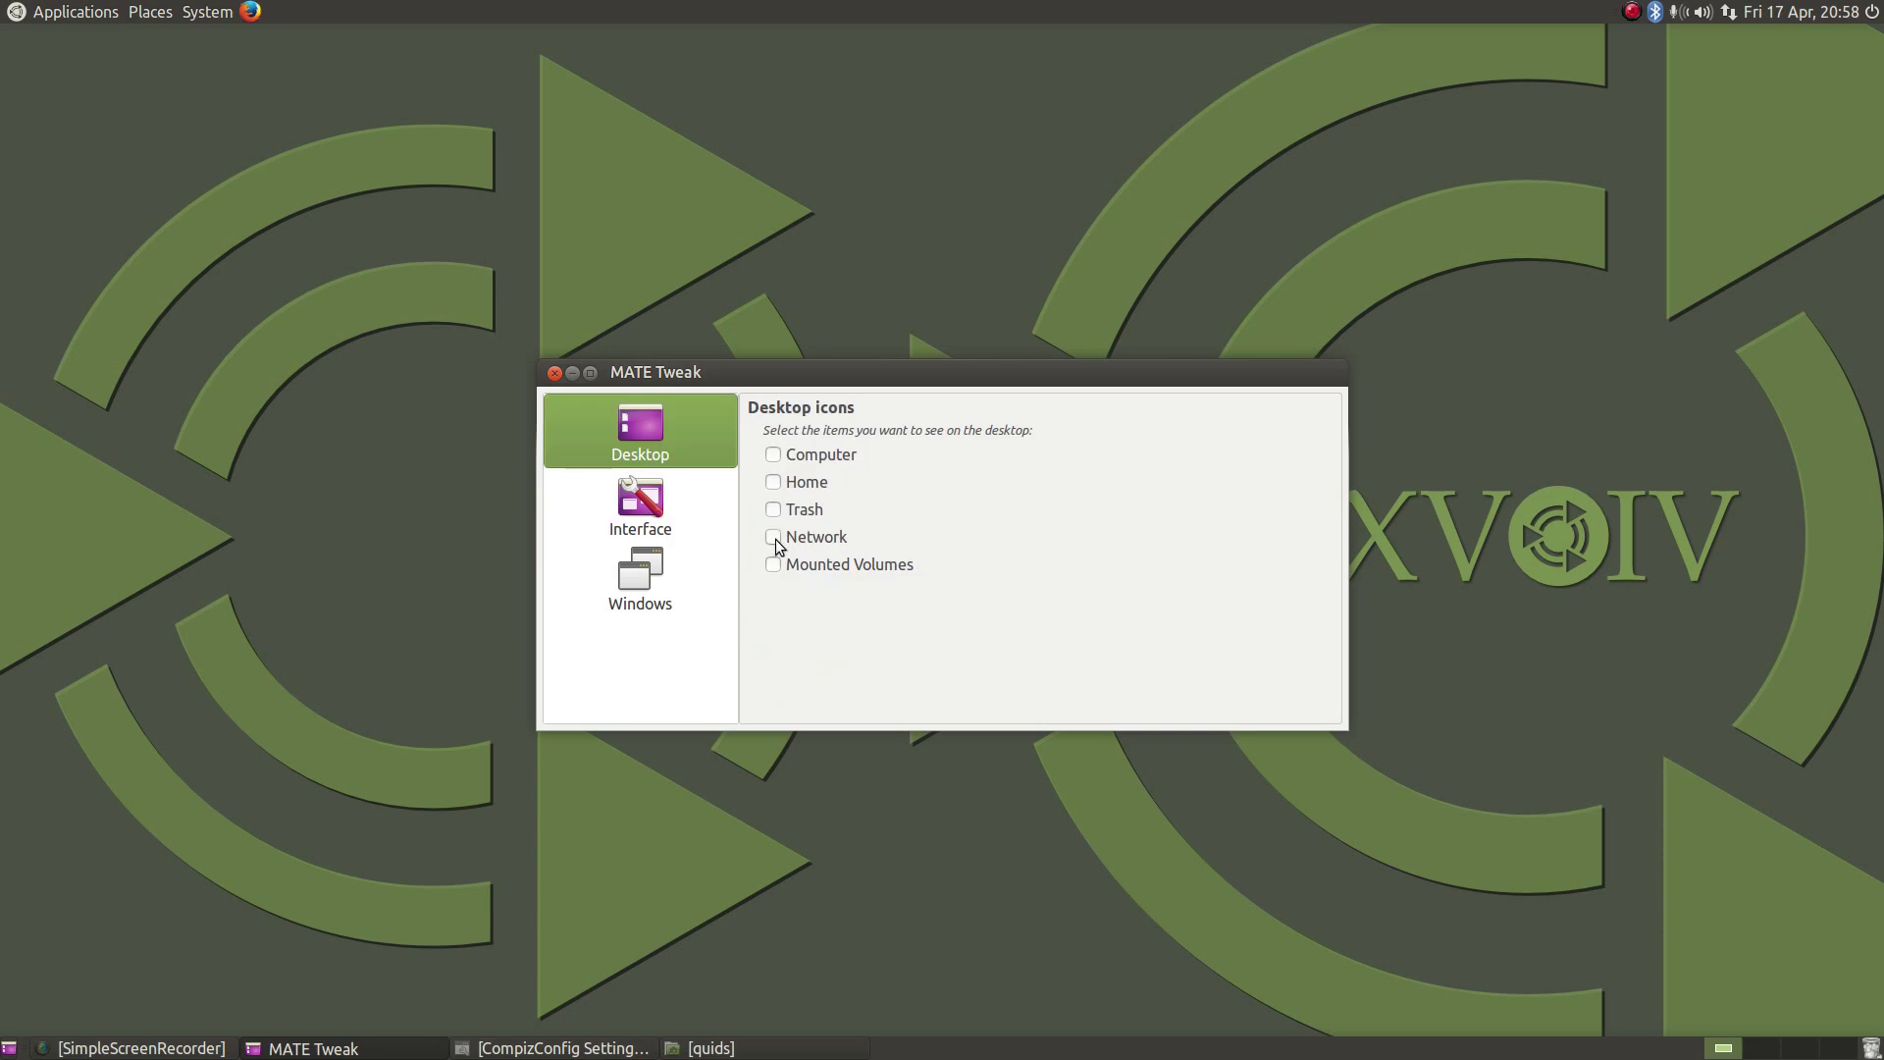
left_click(776, 461)
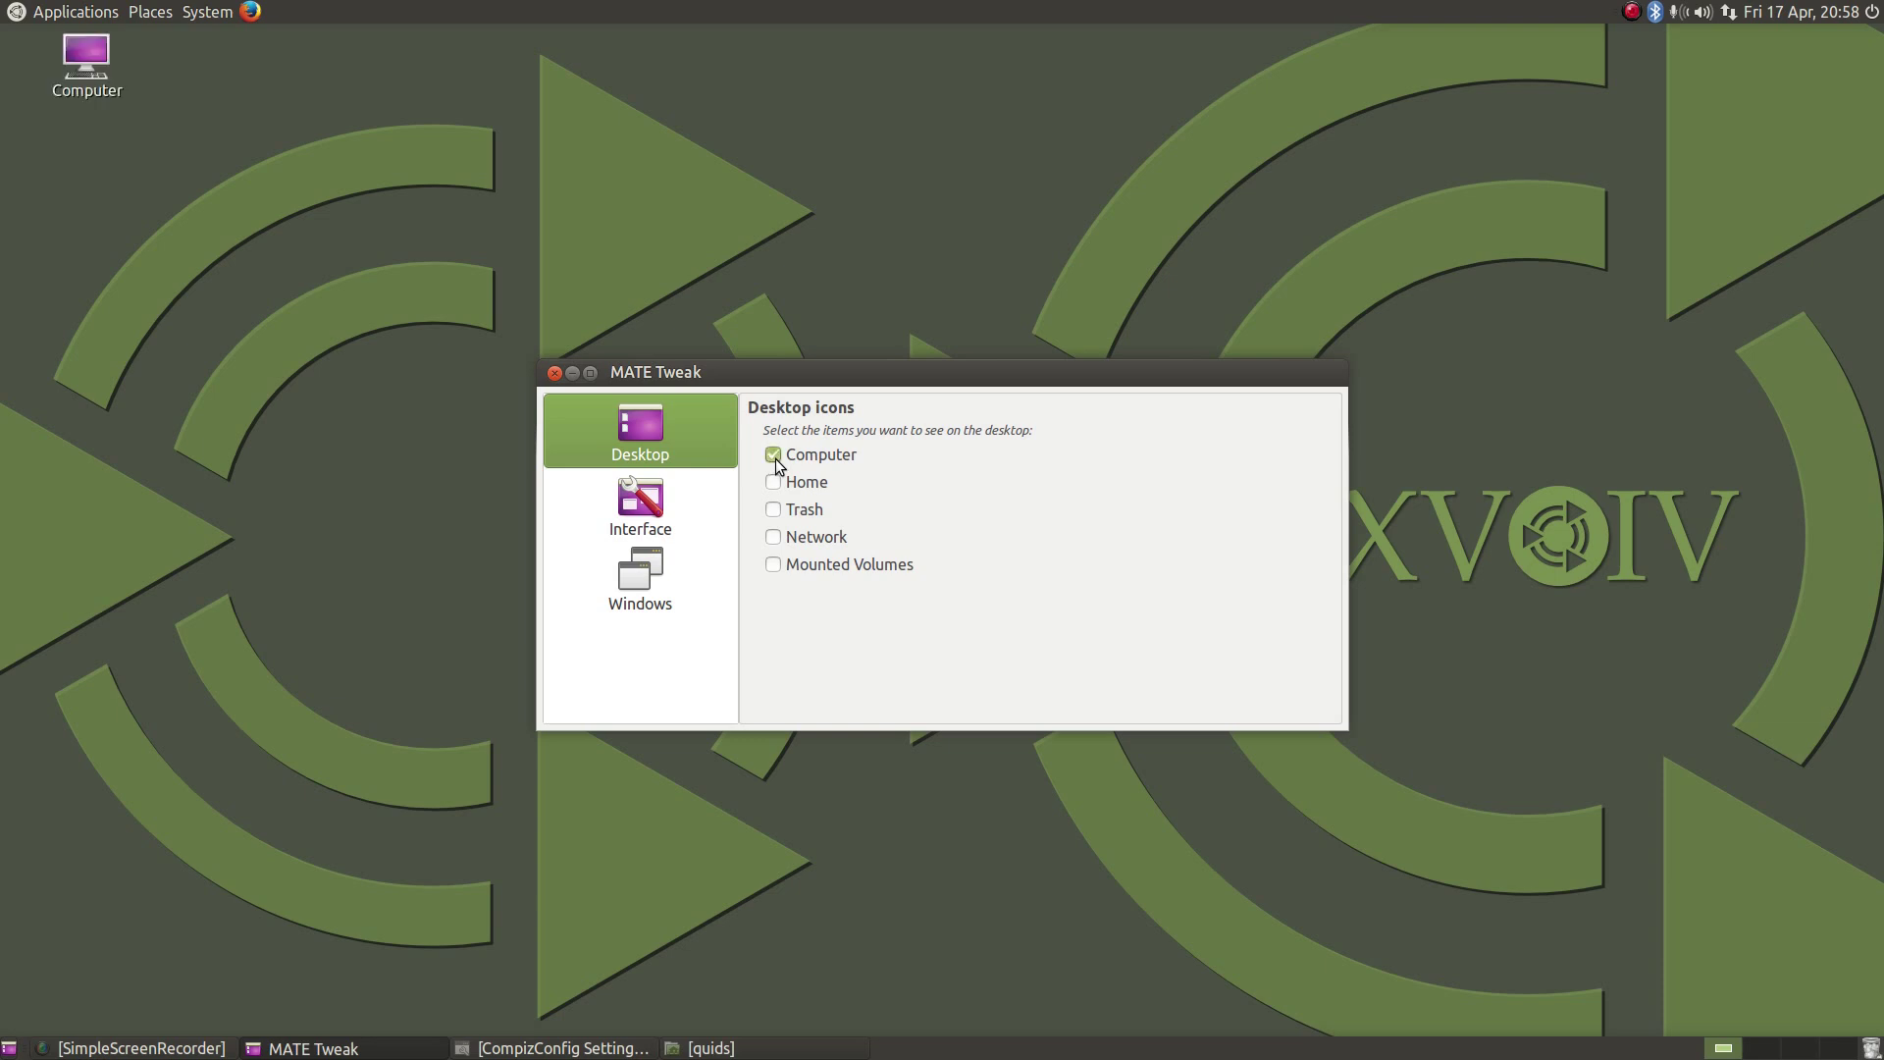
left_click(653, 510)
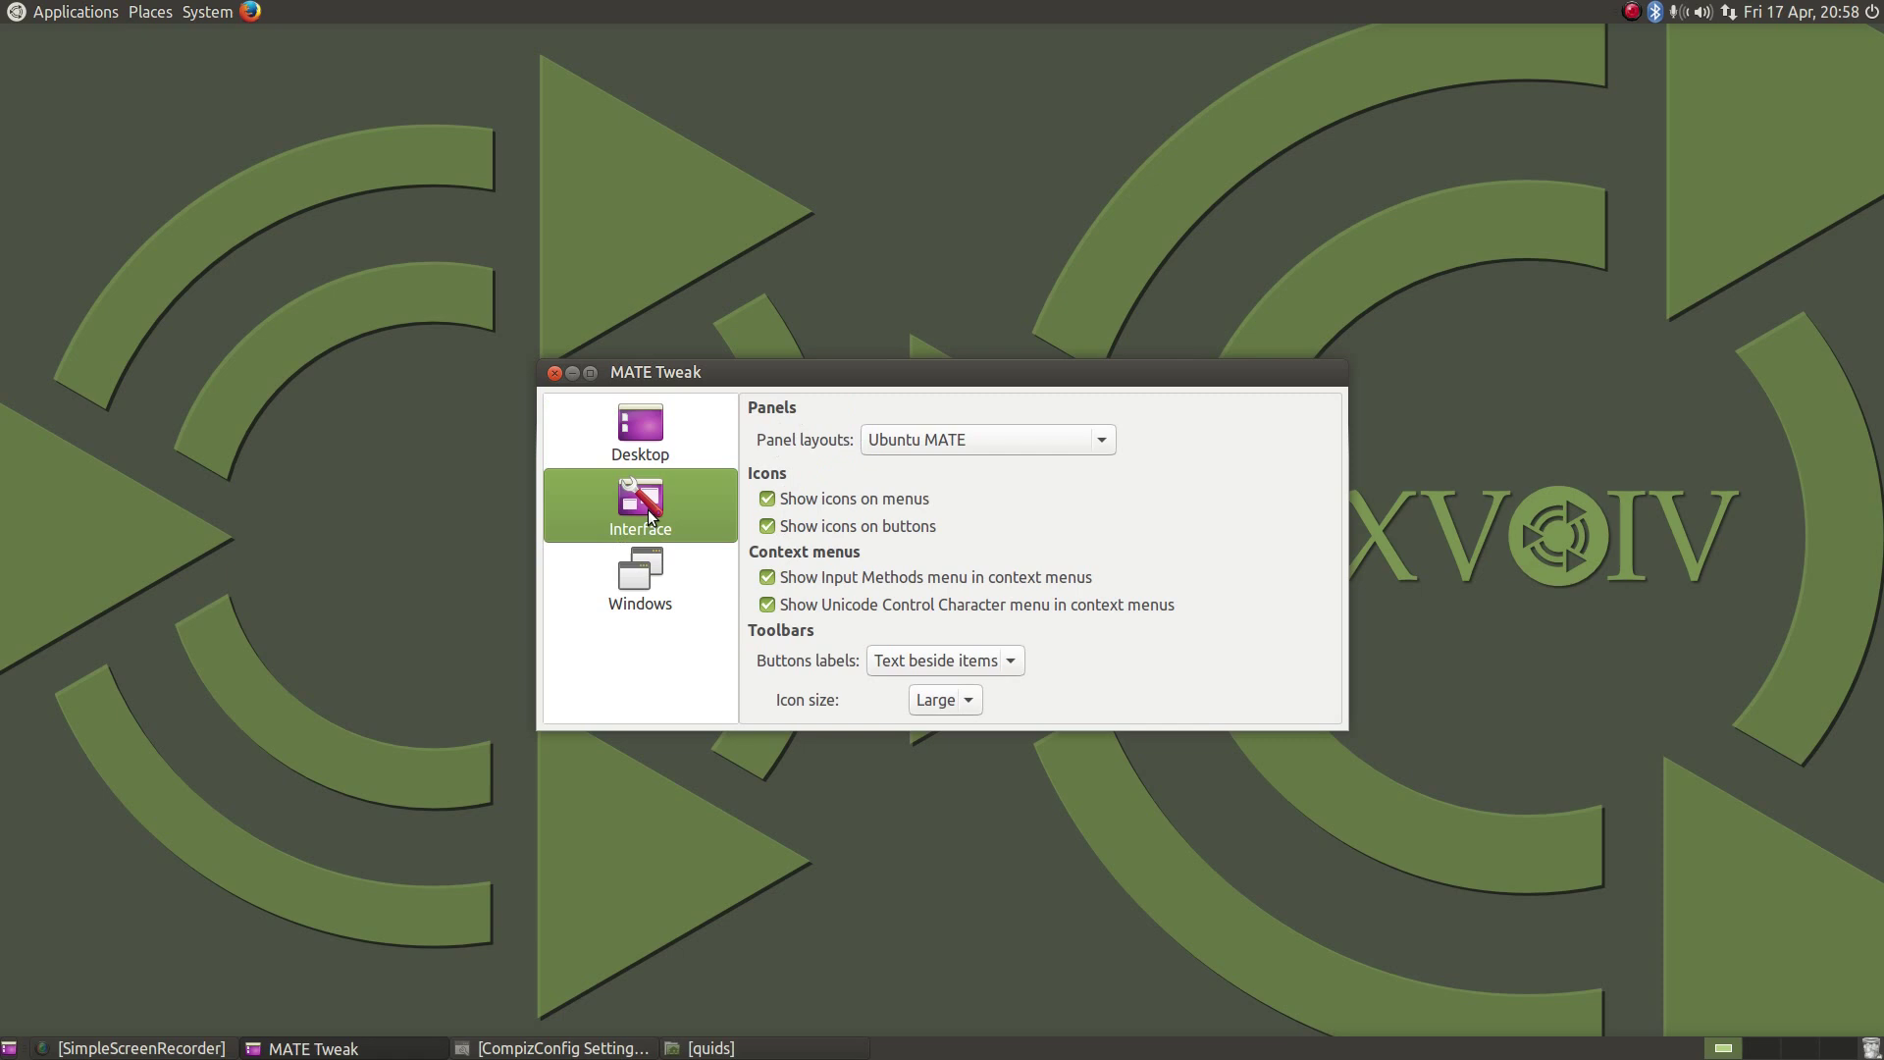
Try the Ubuntu MATE with MATE Menu and Redmond layouts, inspecting each application menu
left_click(944, 442)
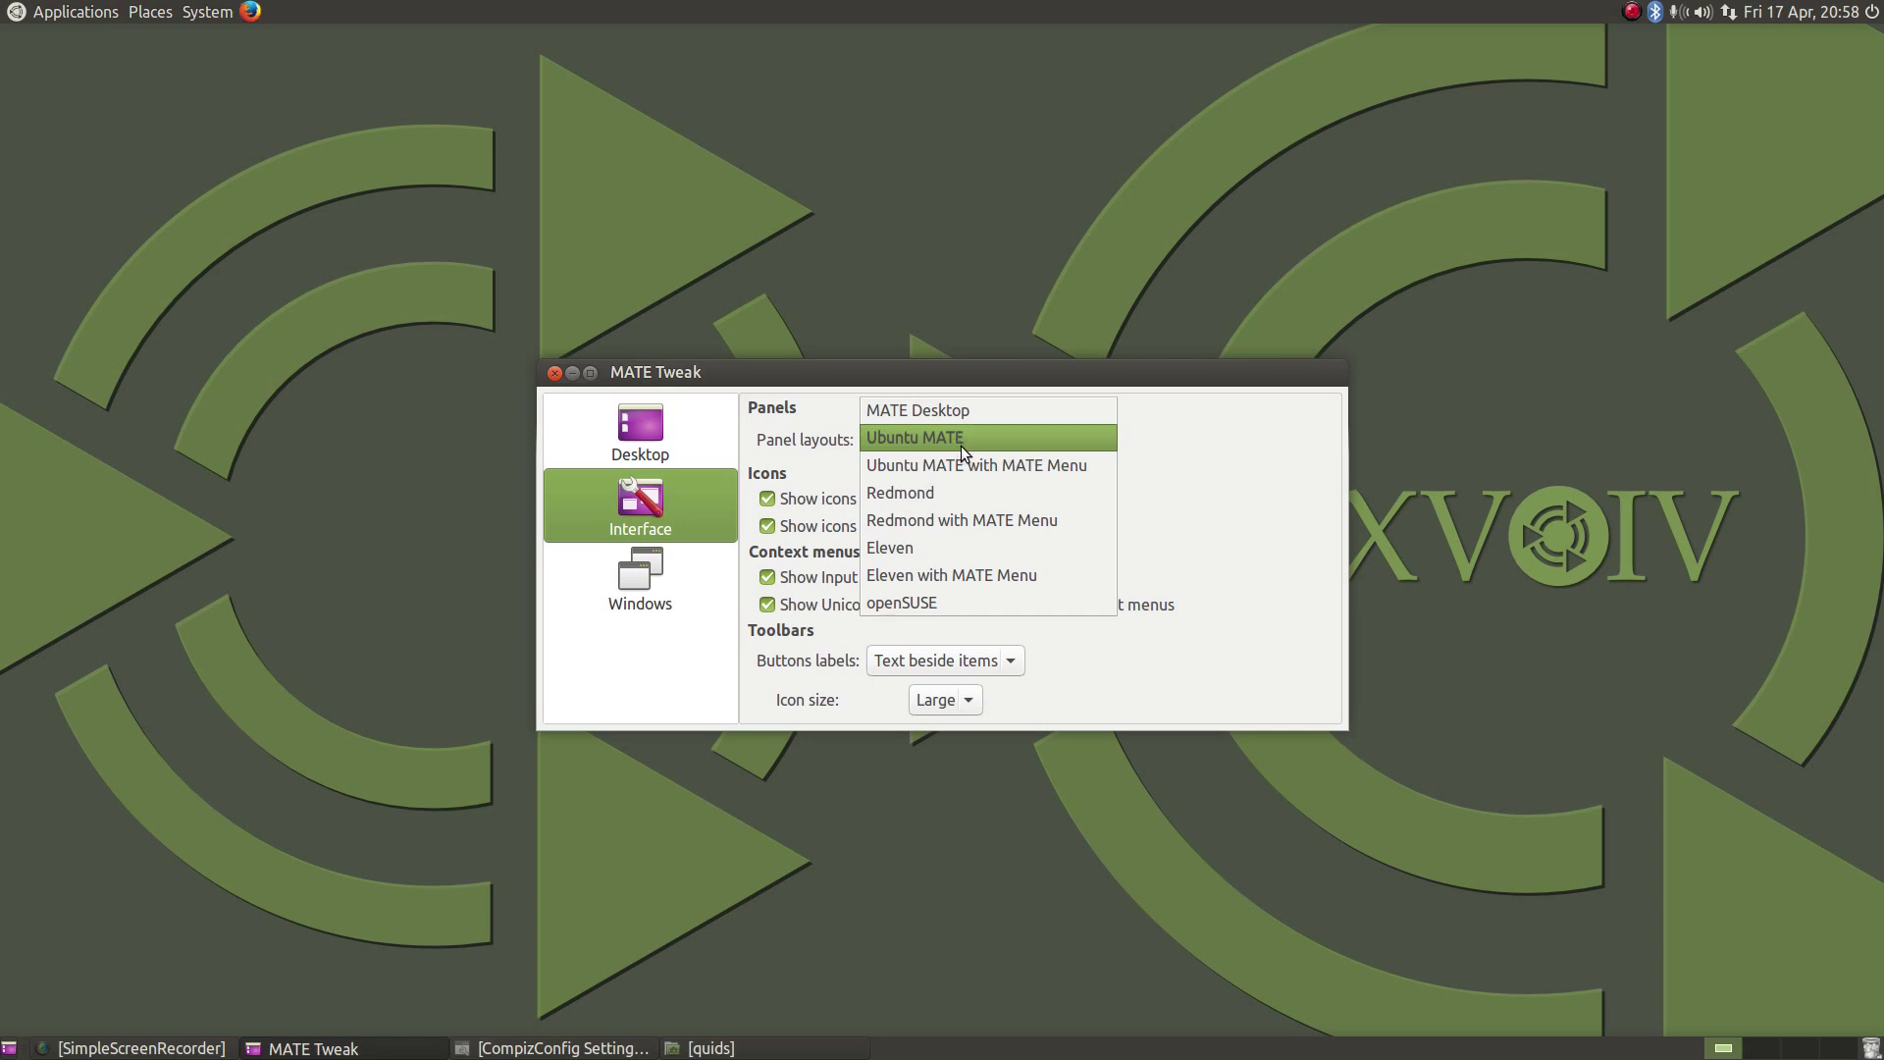
left_click(966, 457)
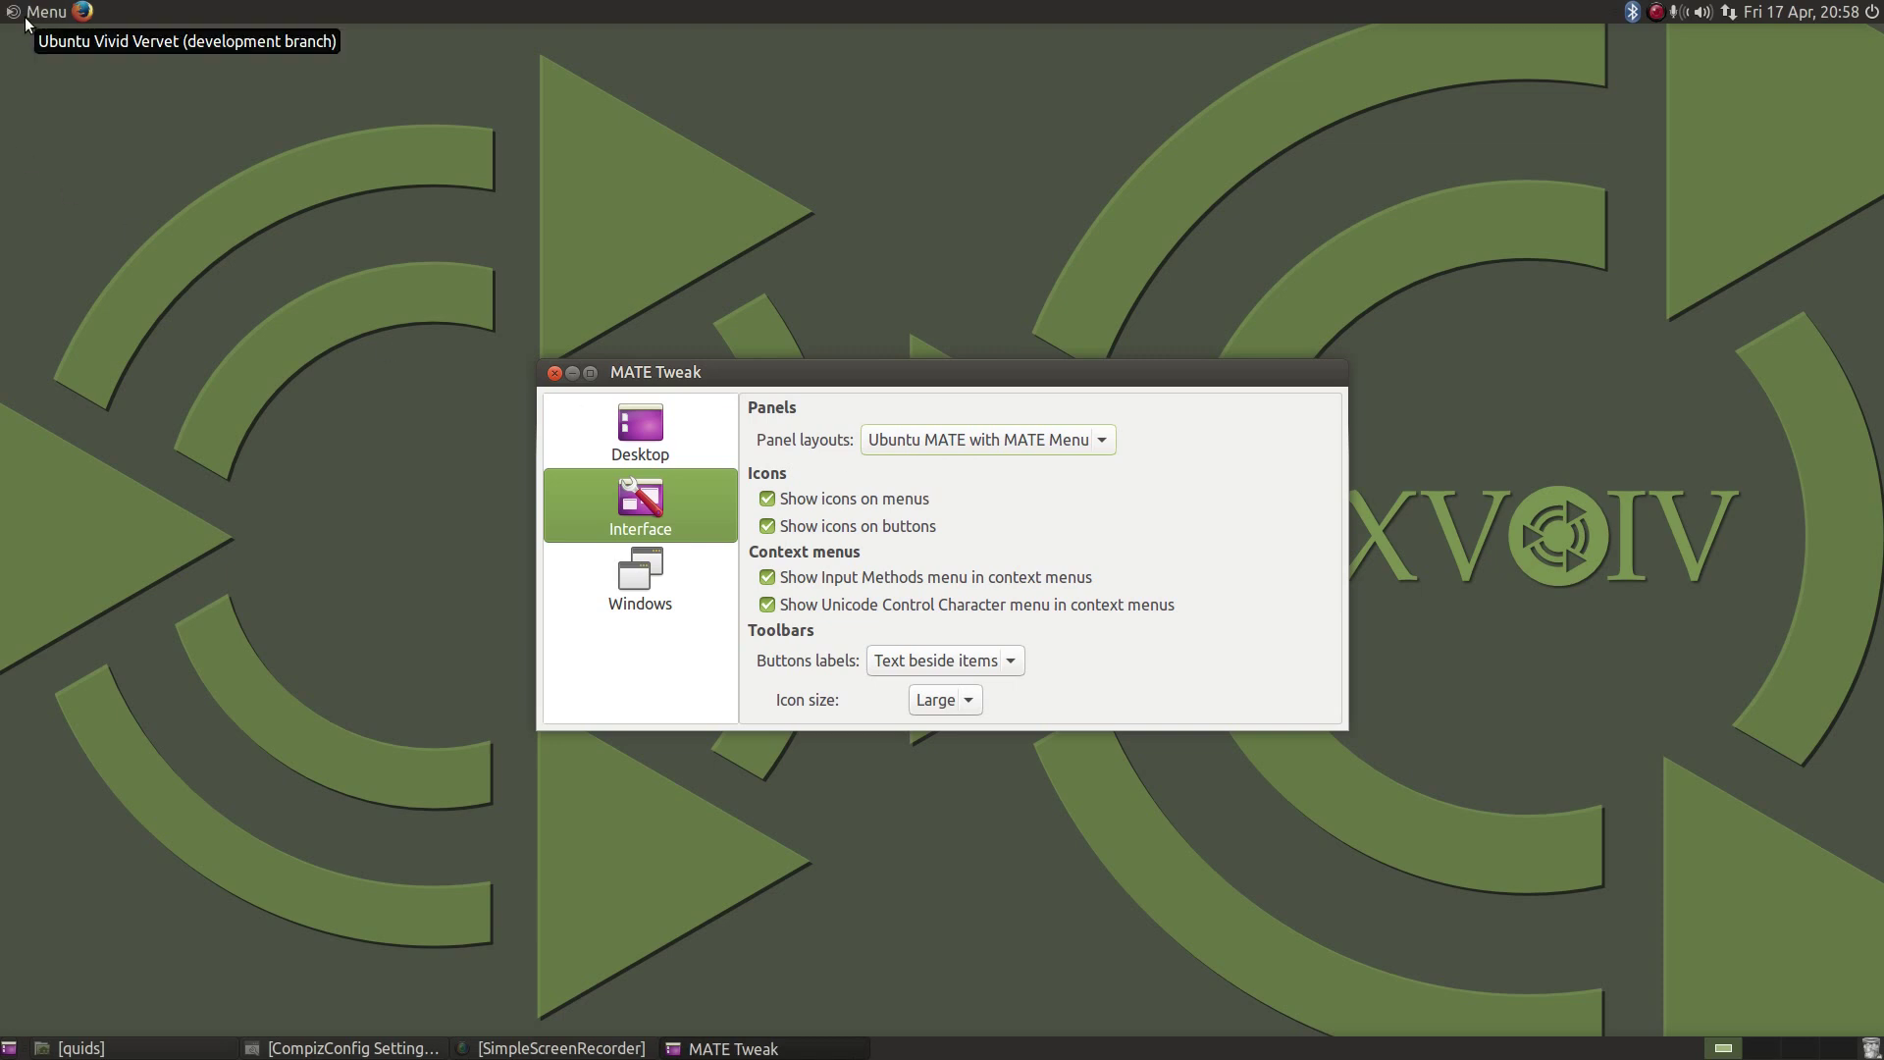
left_click(30, 13)
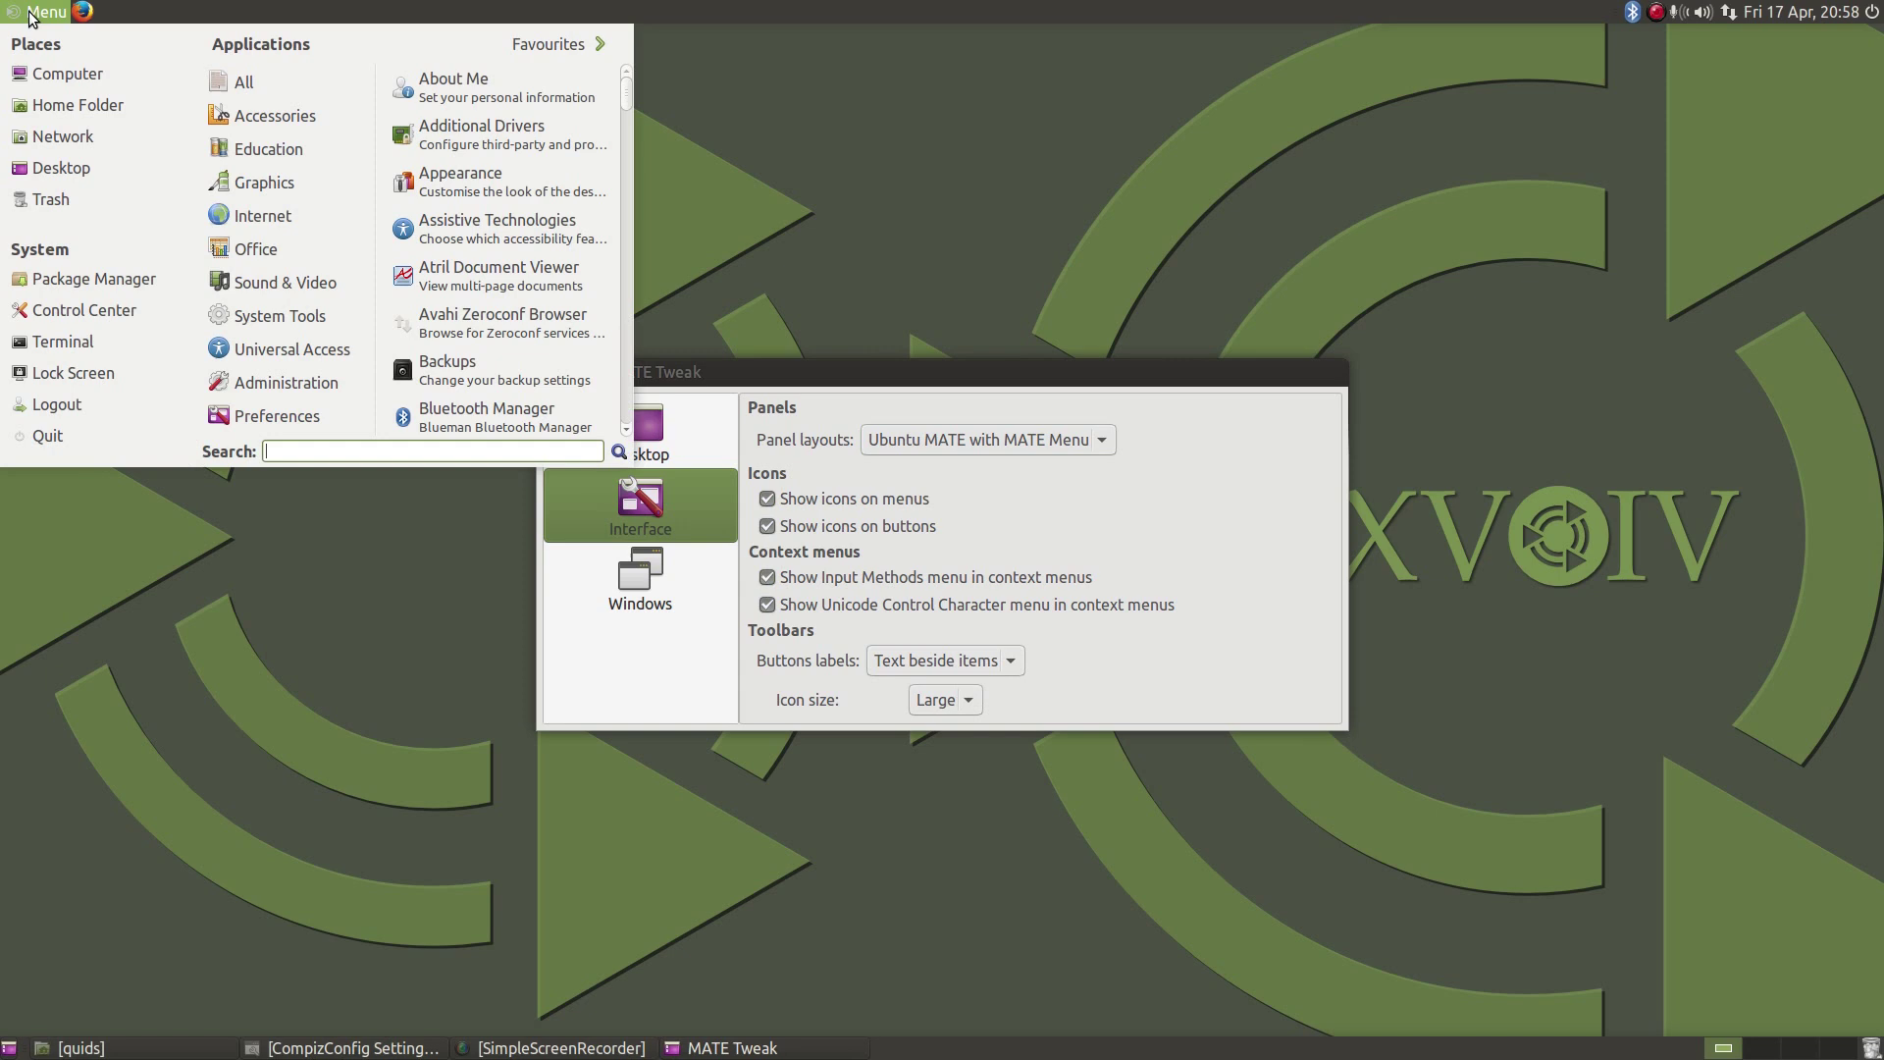
left_click(999, 446)
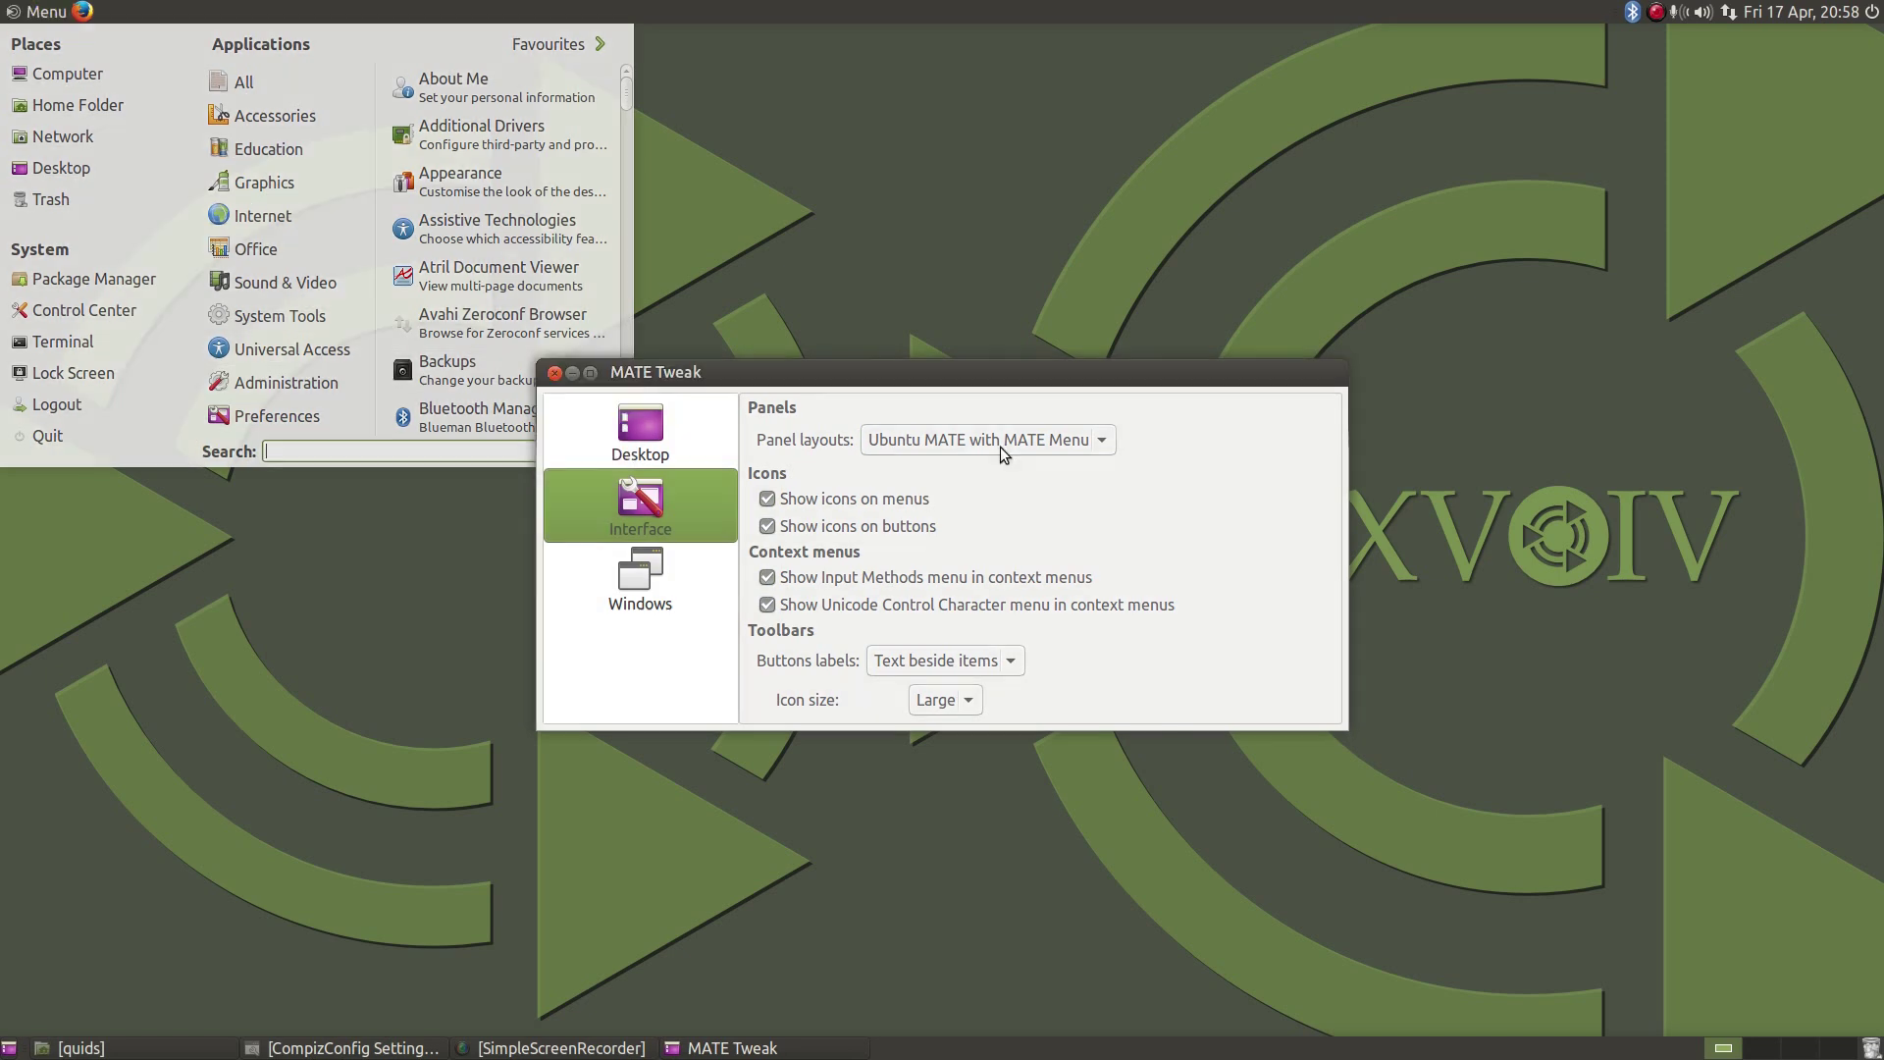
left_click(988, 474)
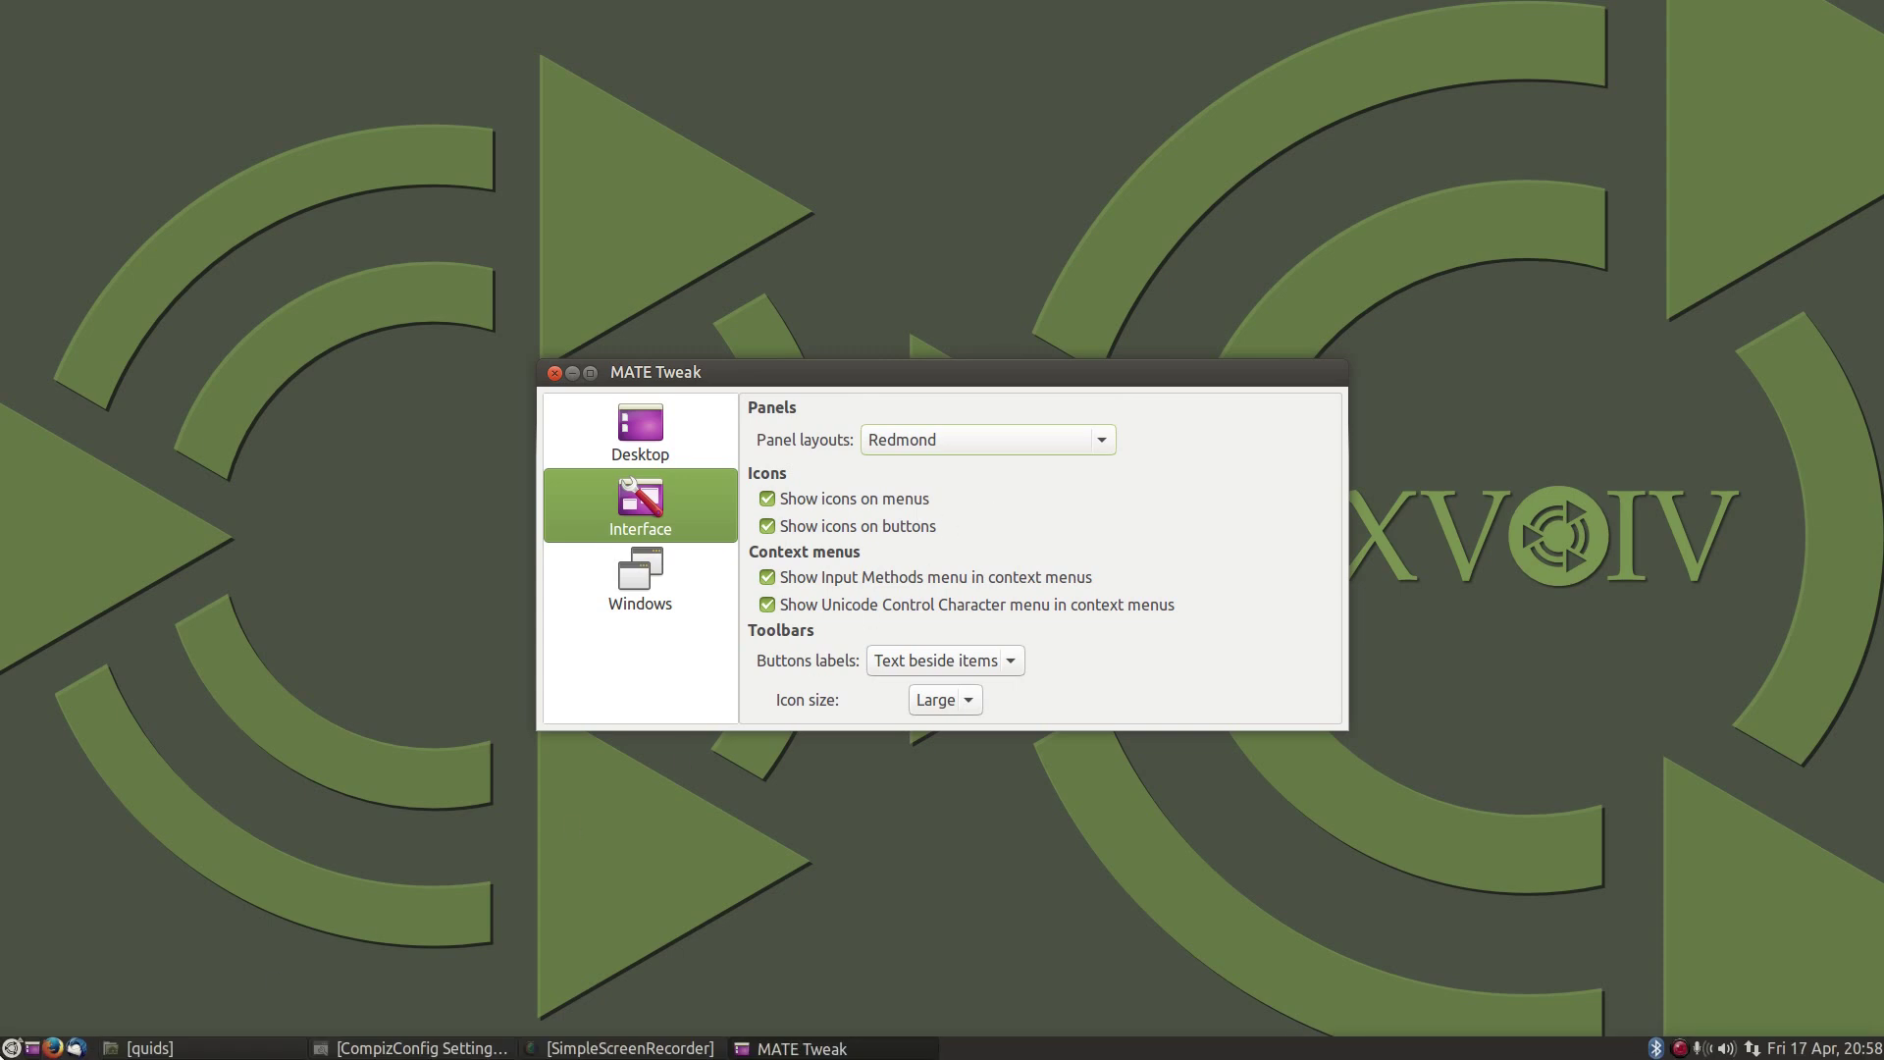
left_click(11, 1048)
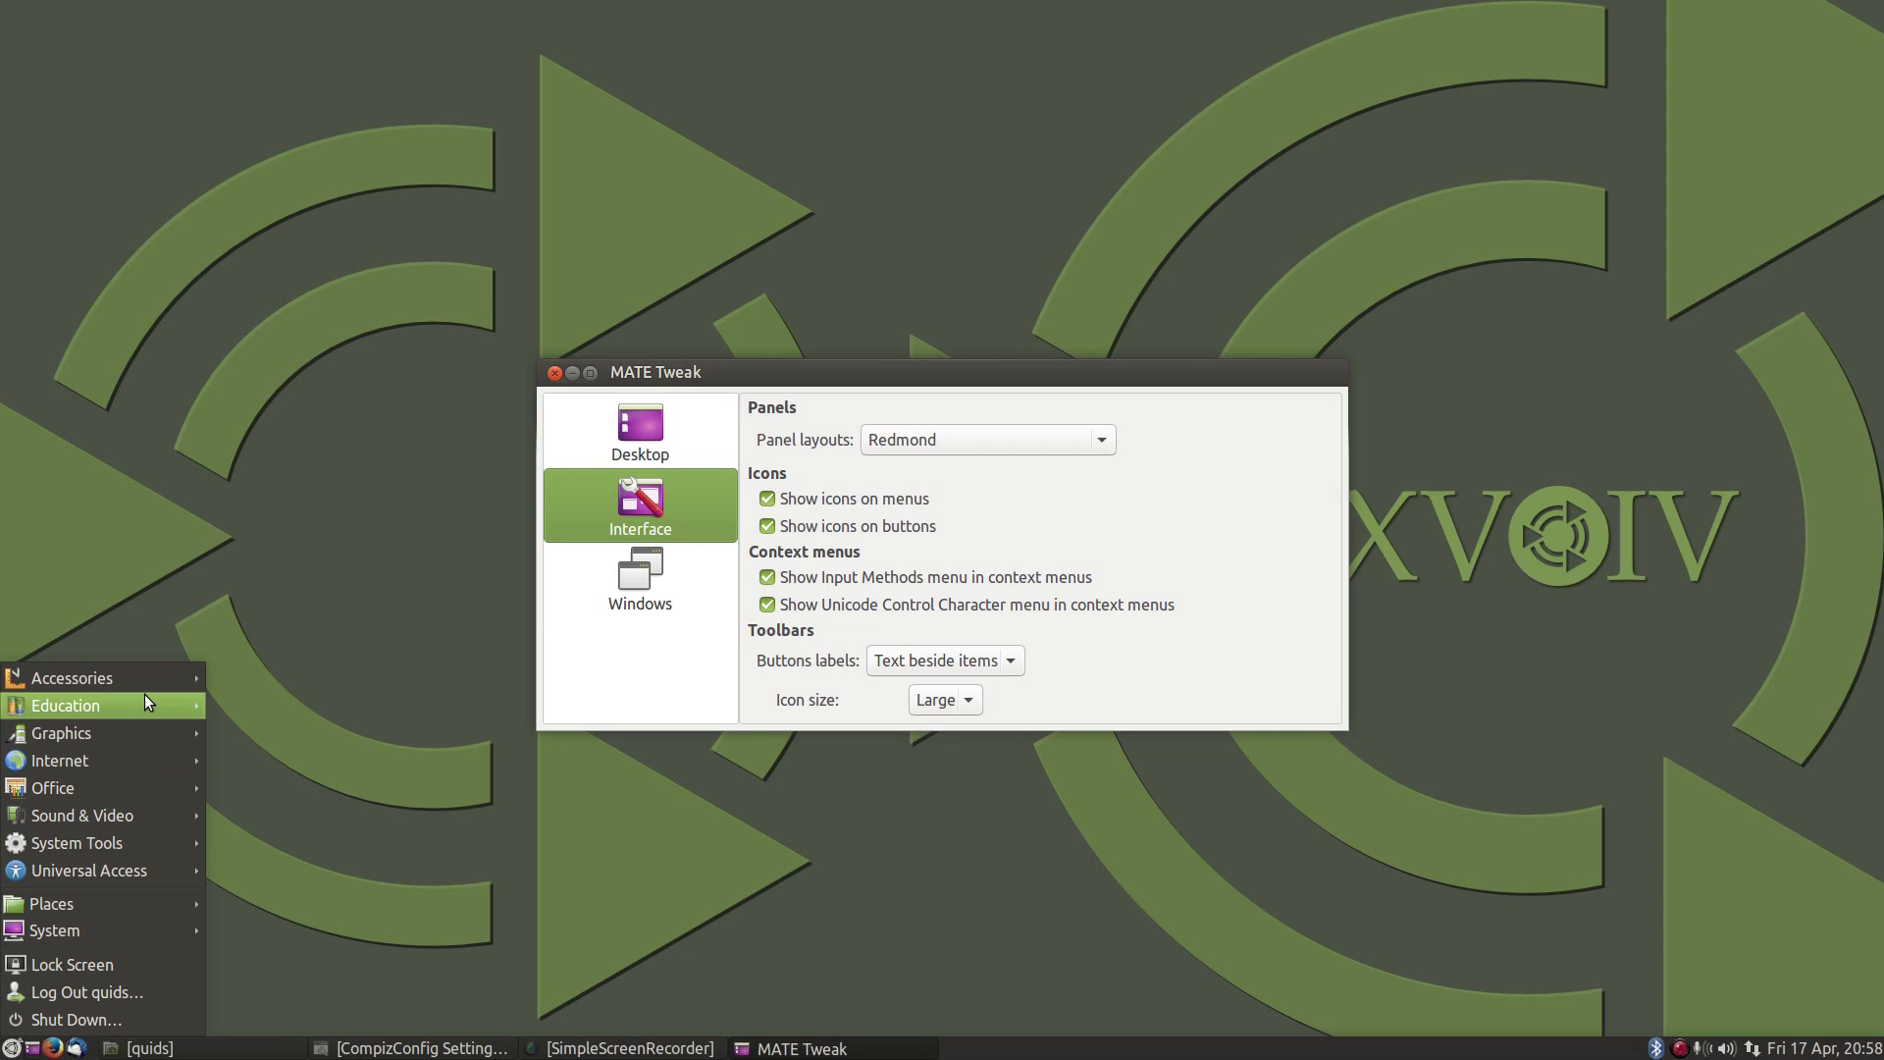
mouse_move(145, 701)
Try the Redmond with MATE Menu, Eleven and Eleven with MATE Menu layouts, checking their menus
left_click(913, 447)
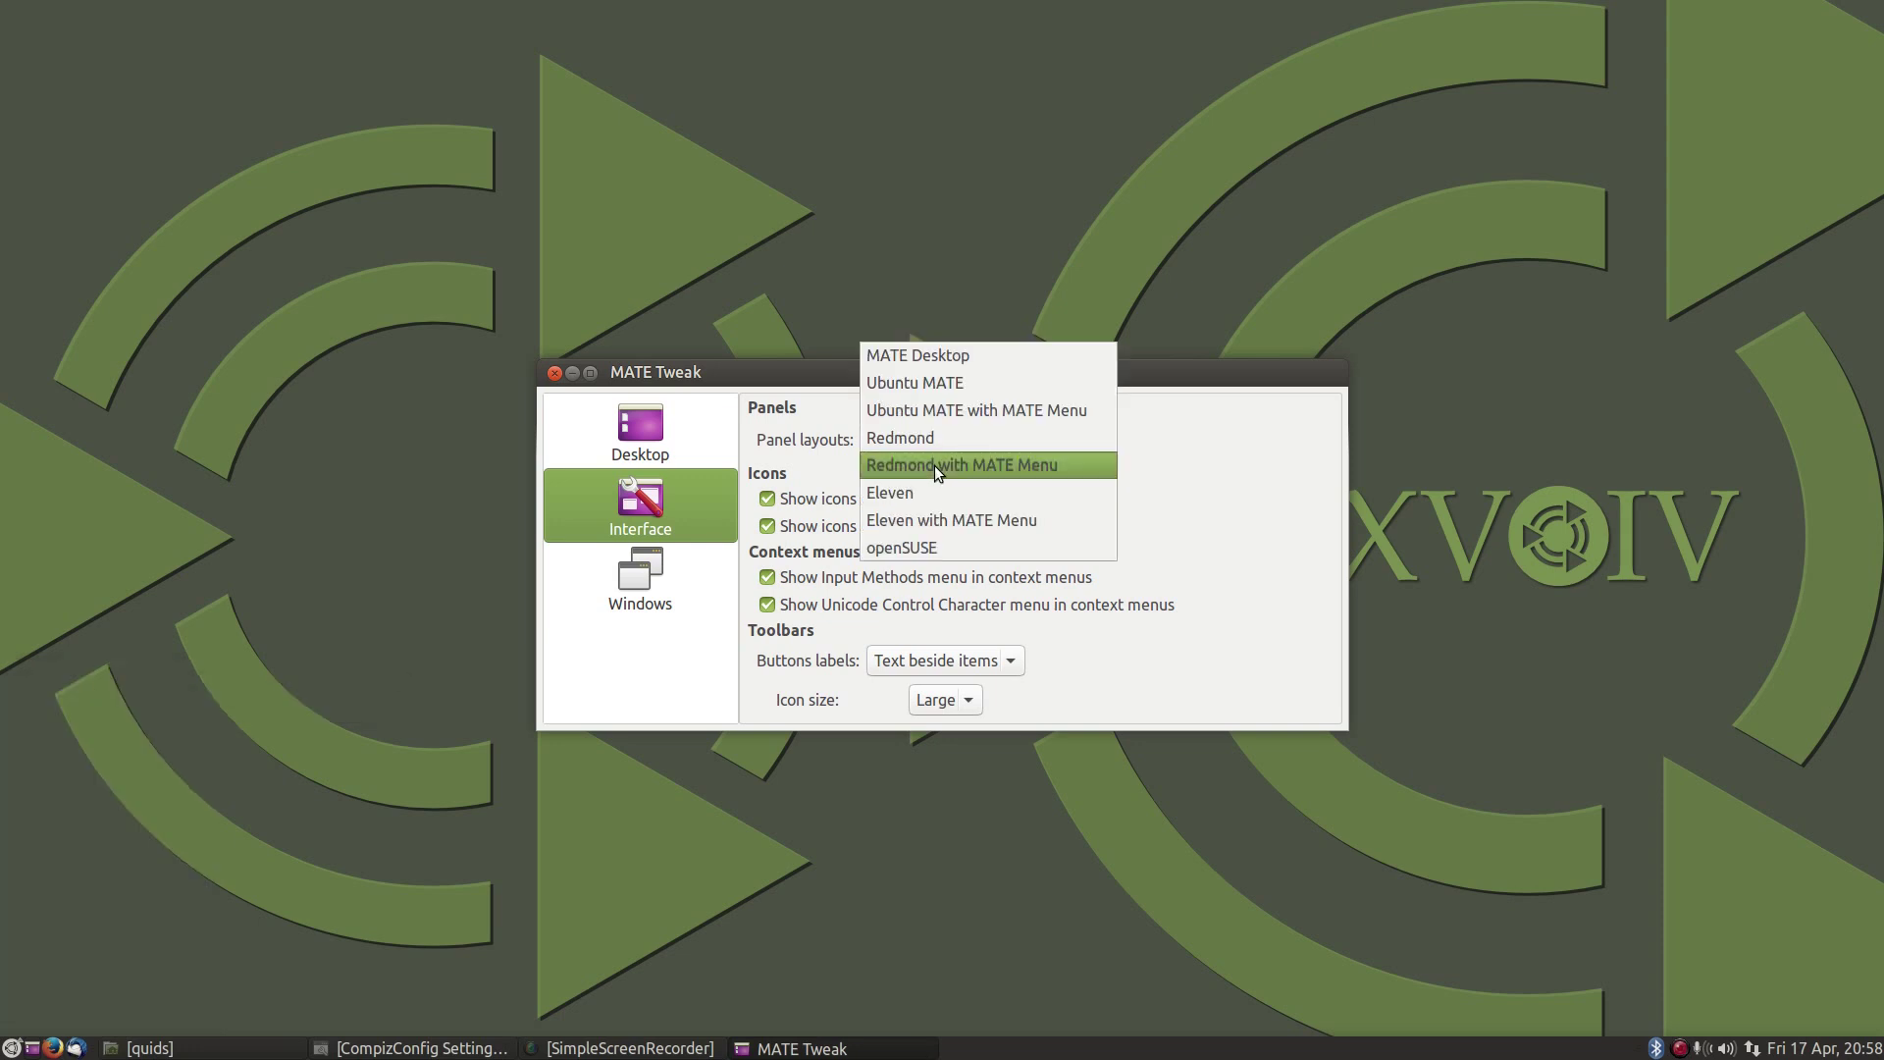
left_click(934, 465)
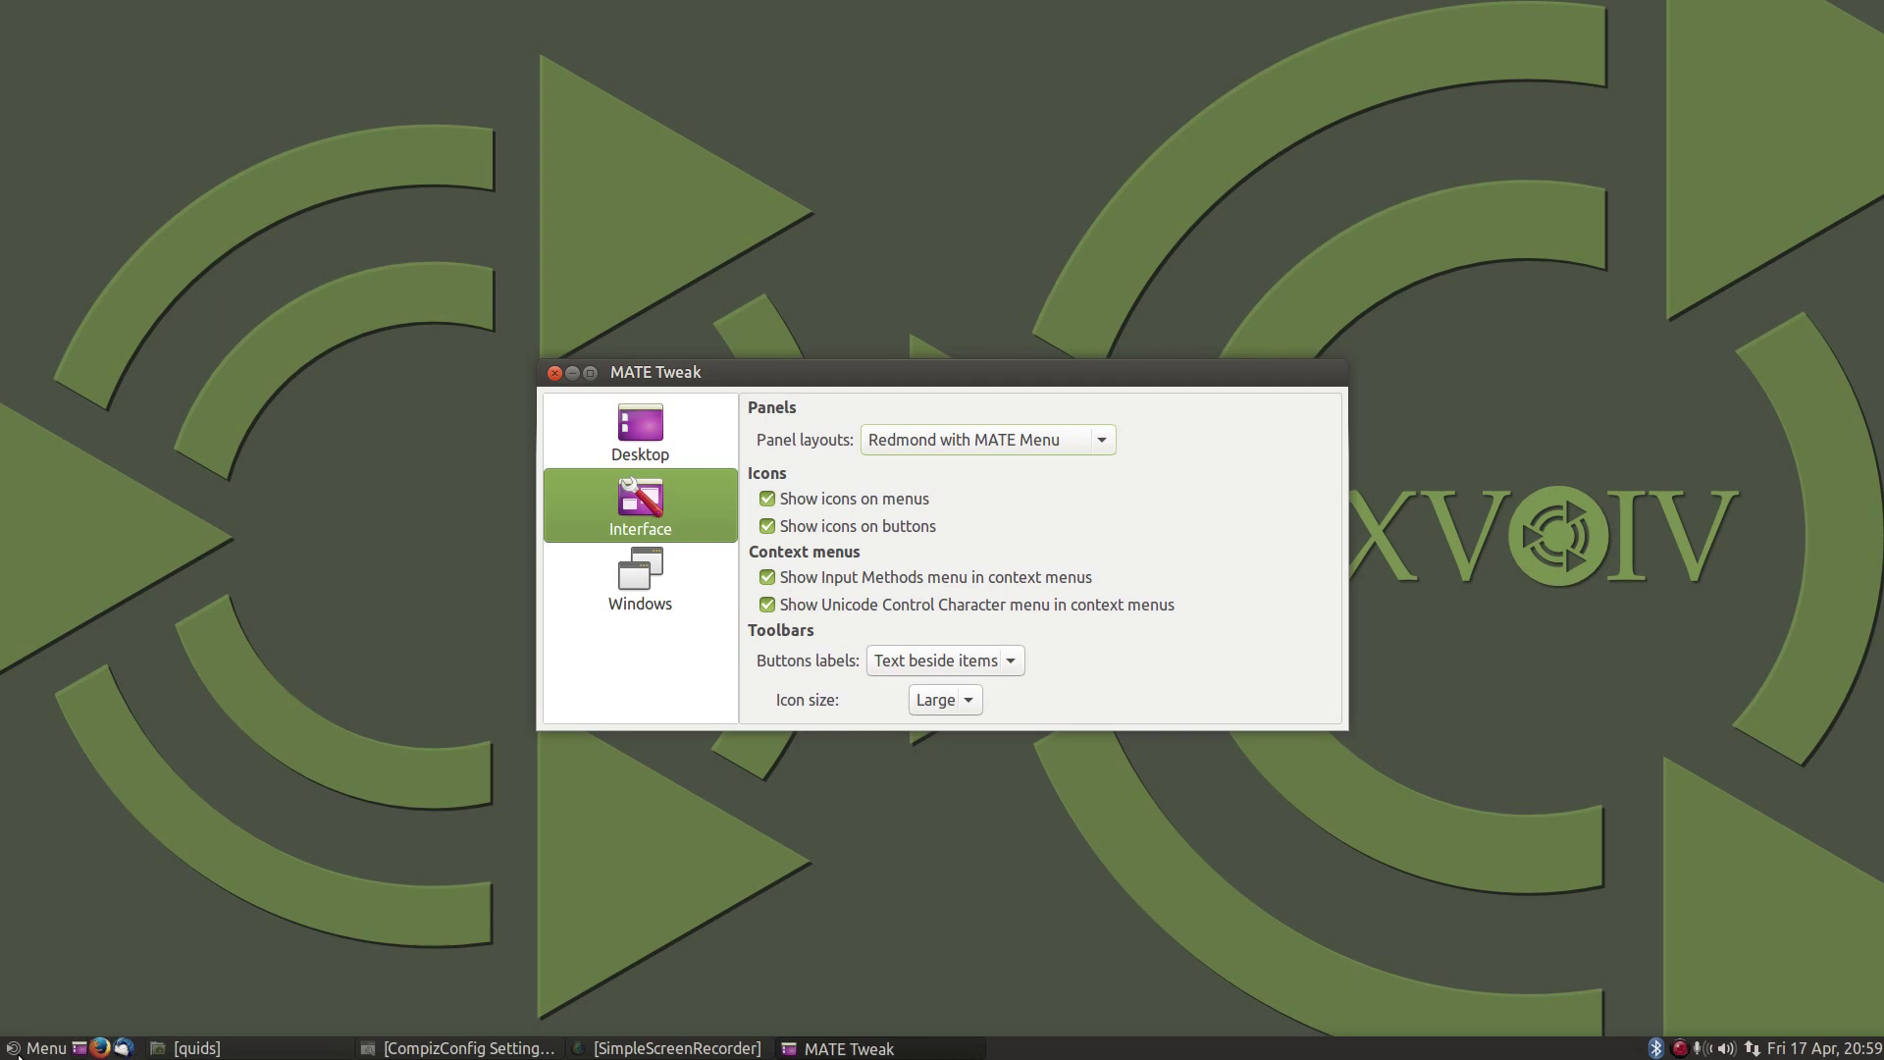
left_click(46, 1048)
left_click(47, 1051)
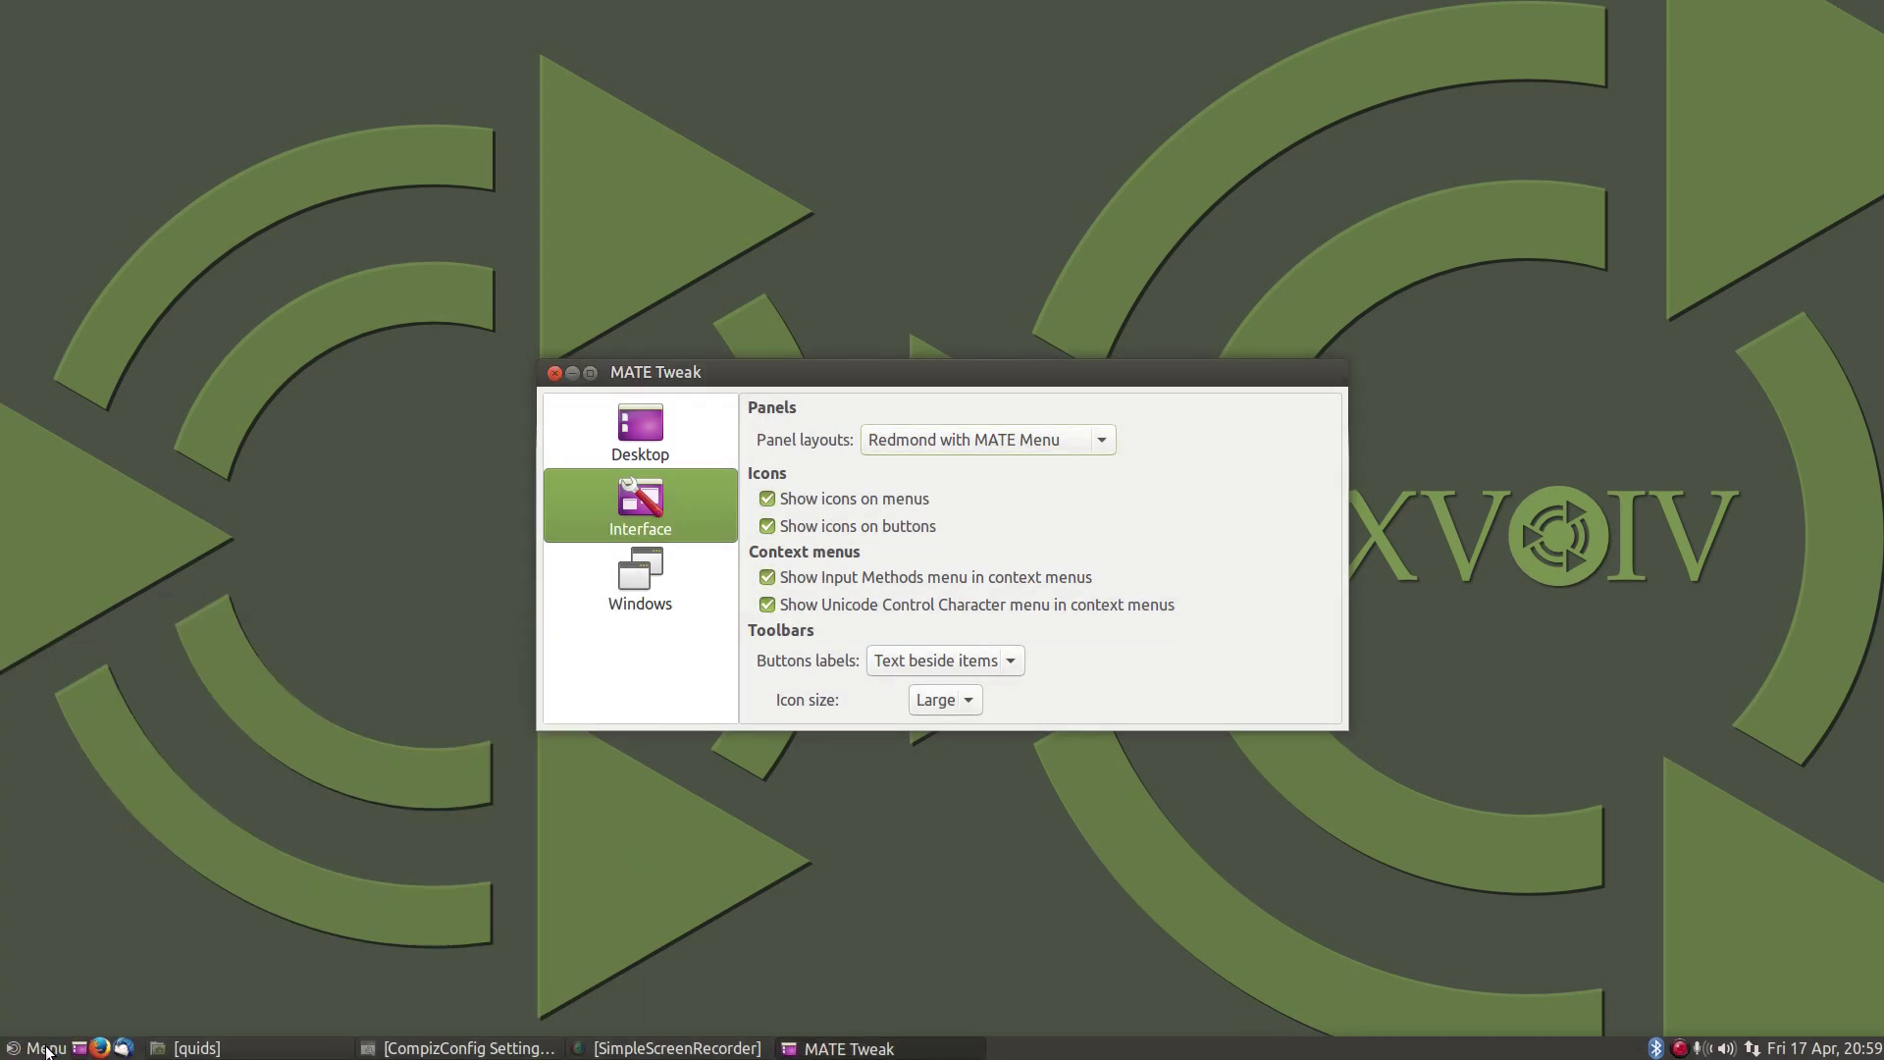
left_click(46, 1049)
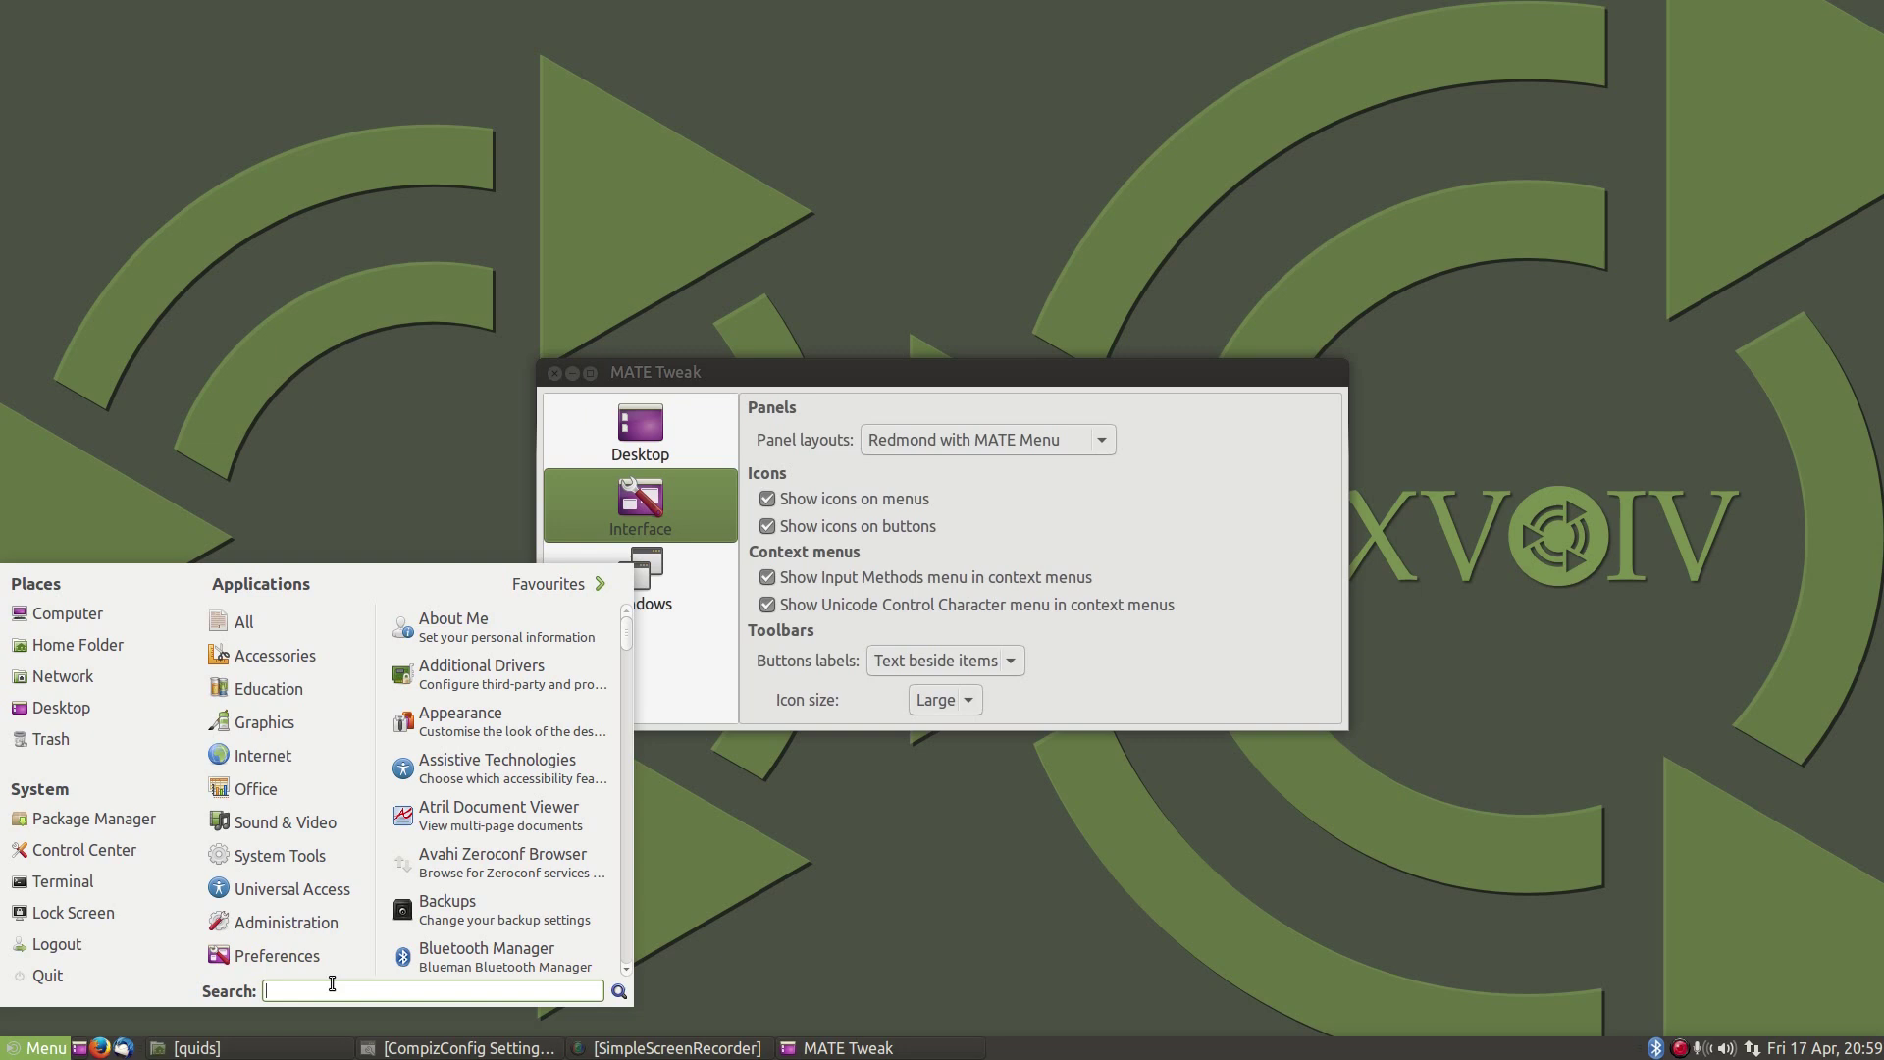
left_click(916, 442)
left_click(915, 467)
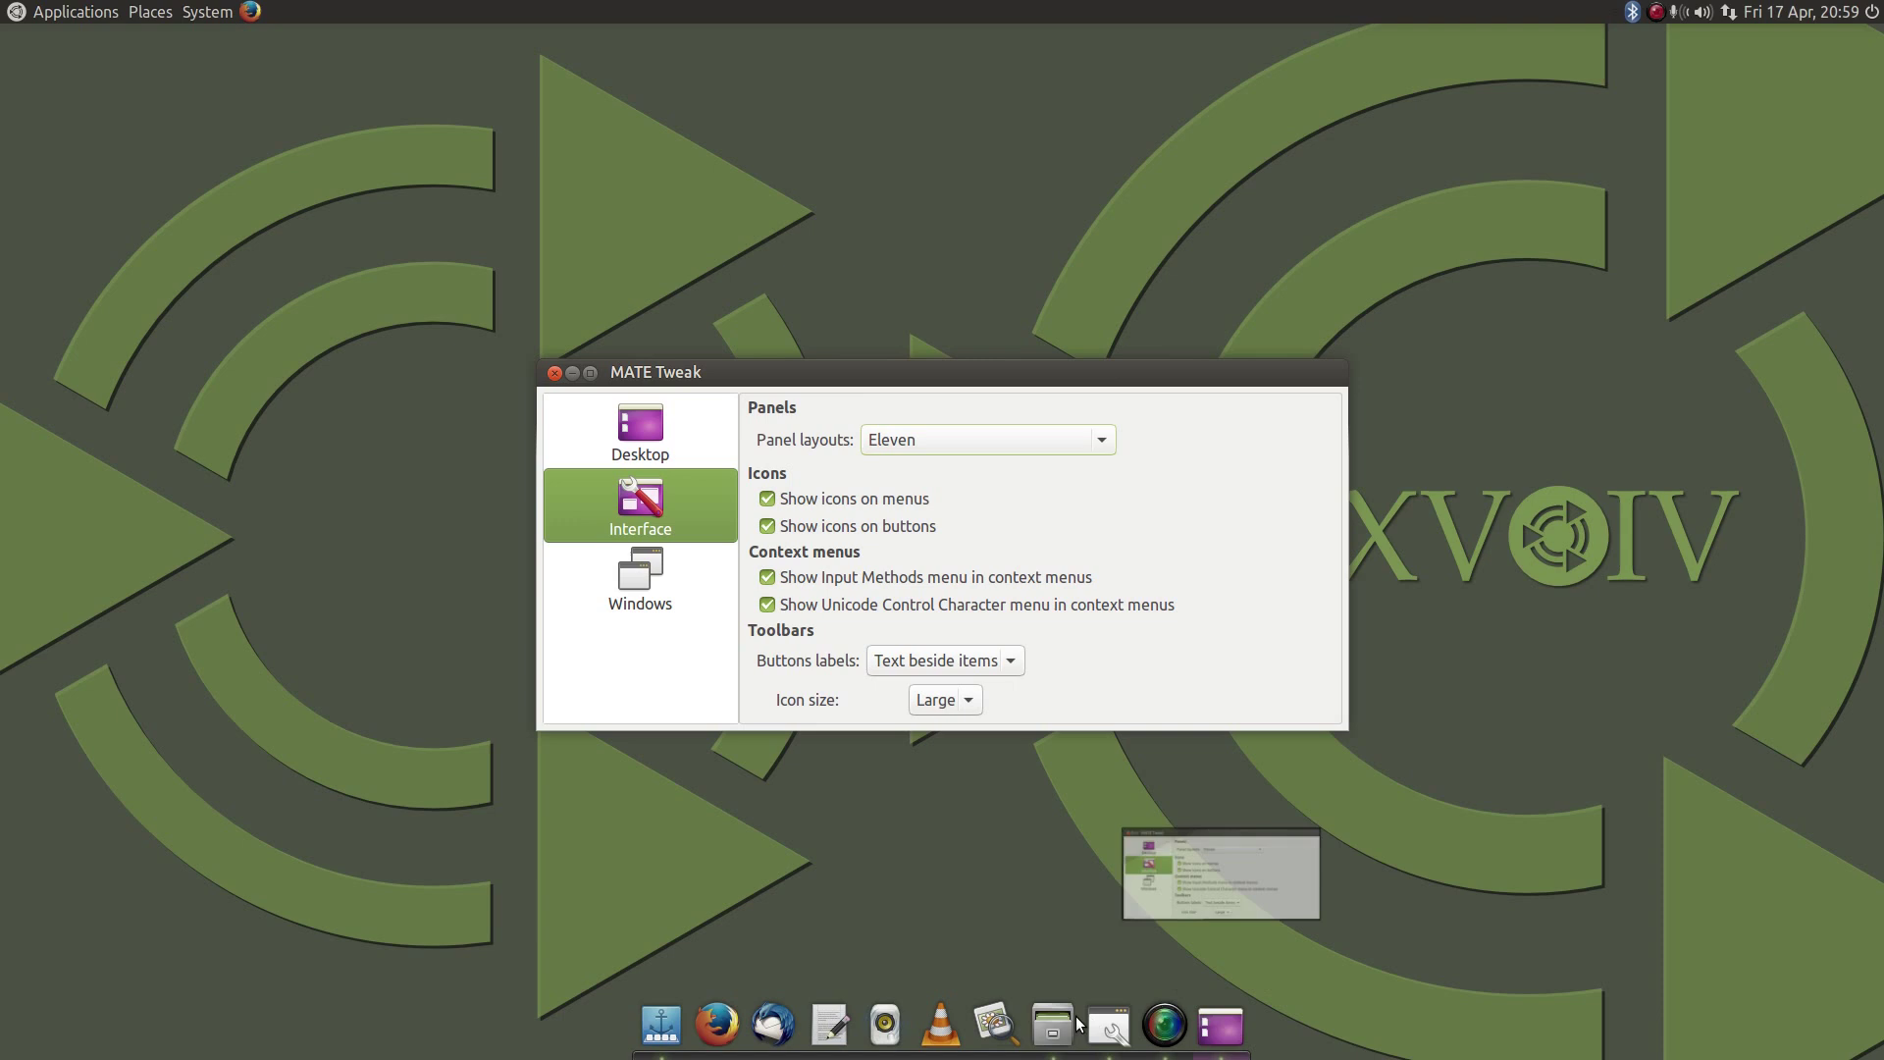
left_click(960, 440)
left_click(960, 461)
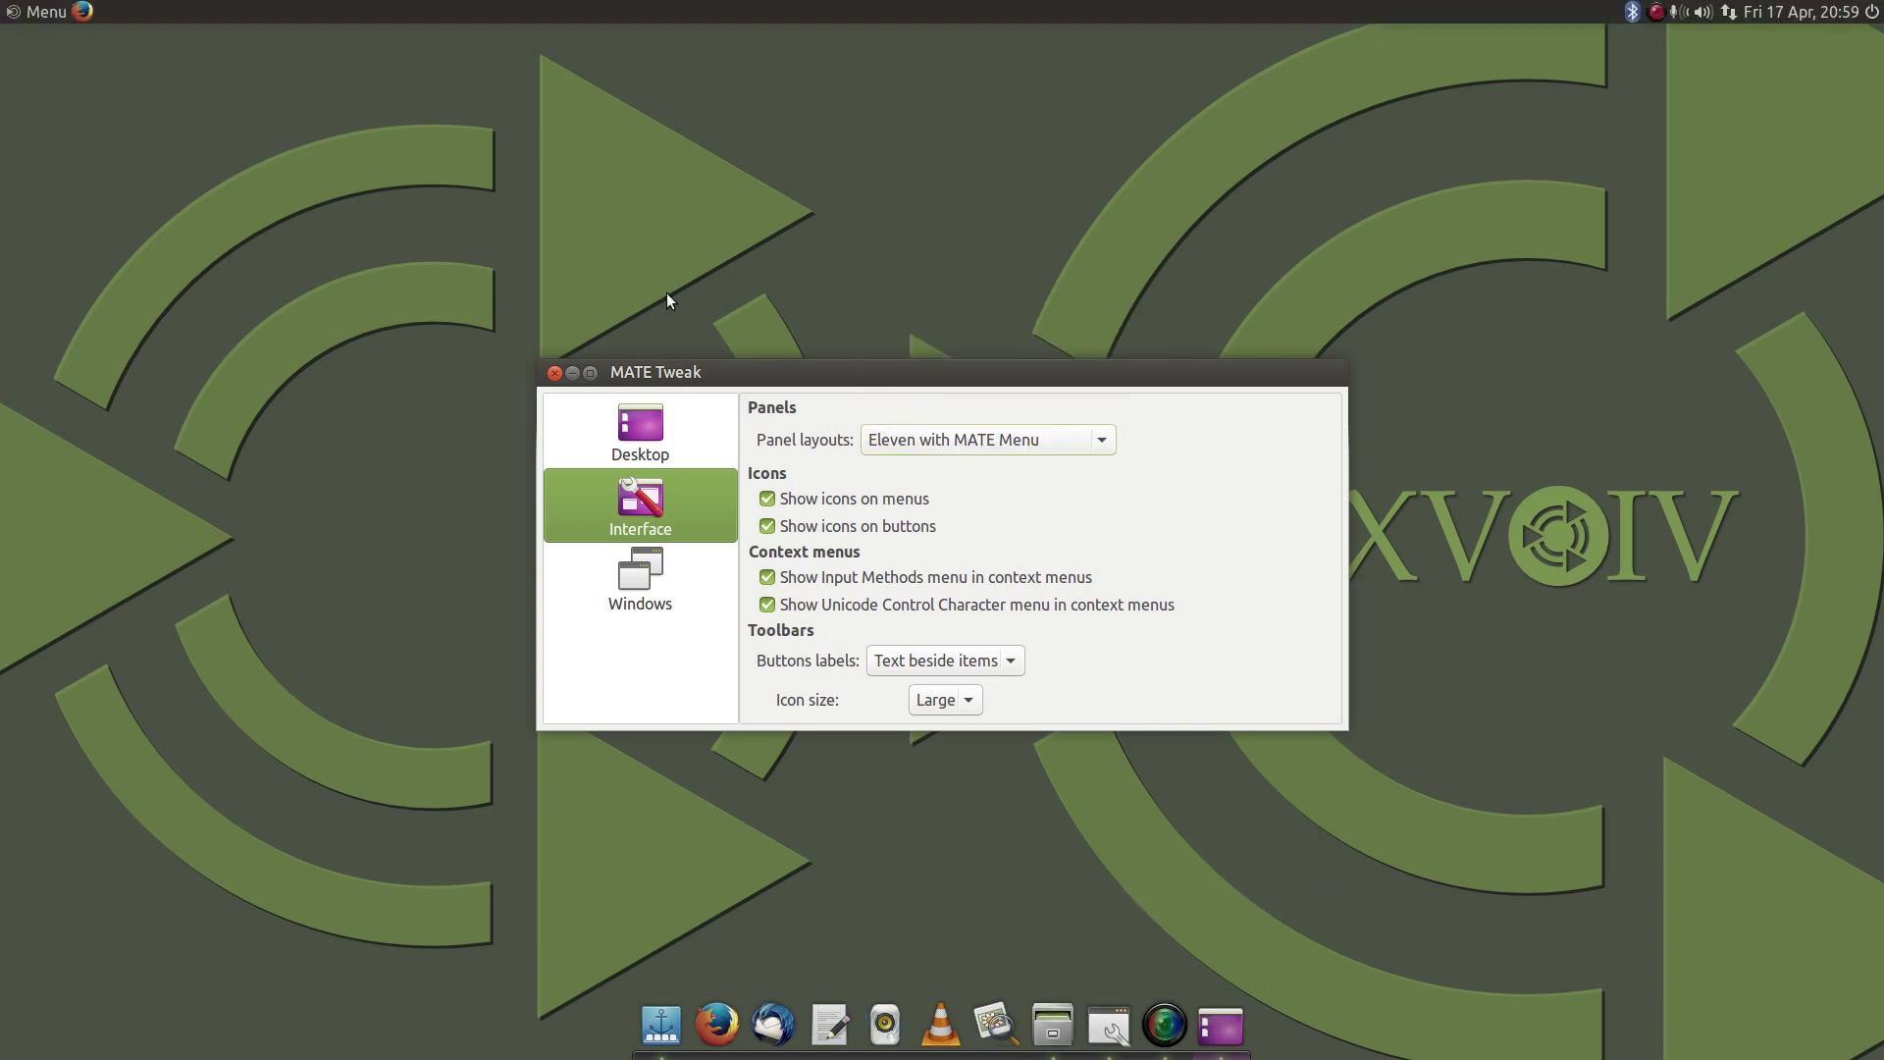
left_click(40, 13)
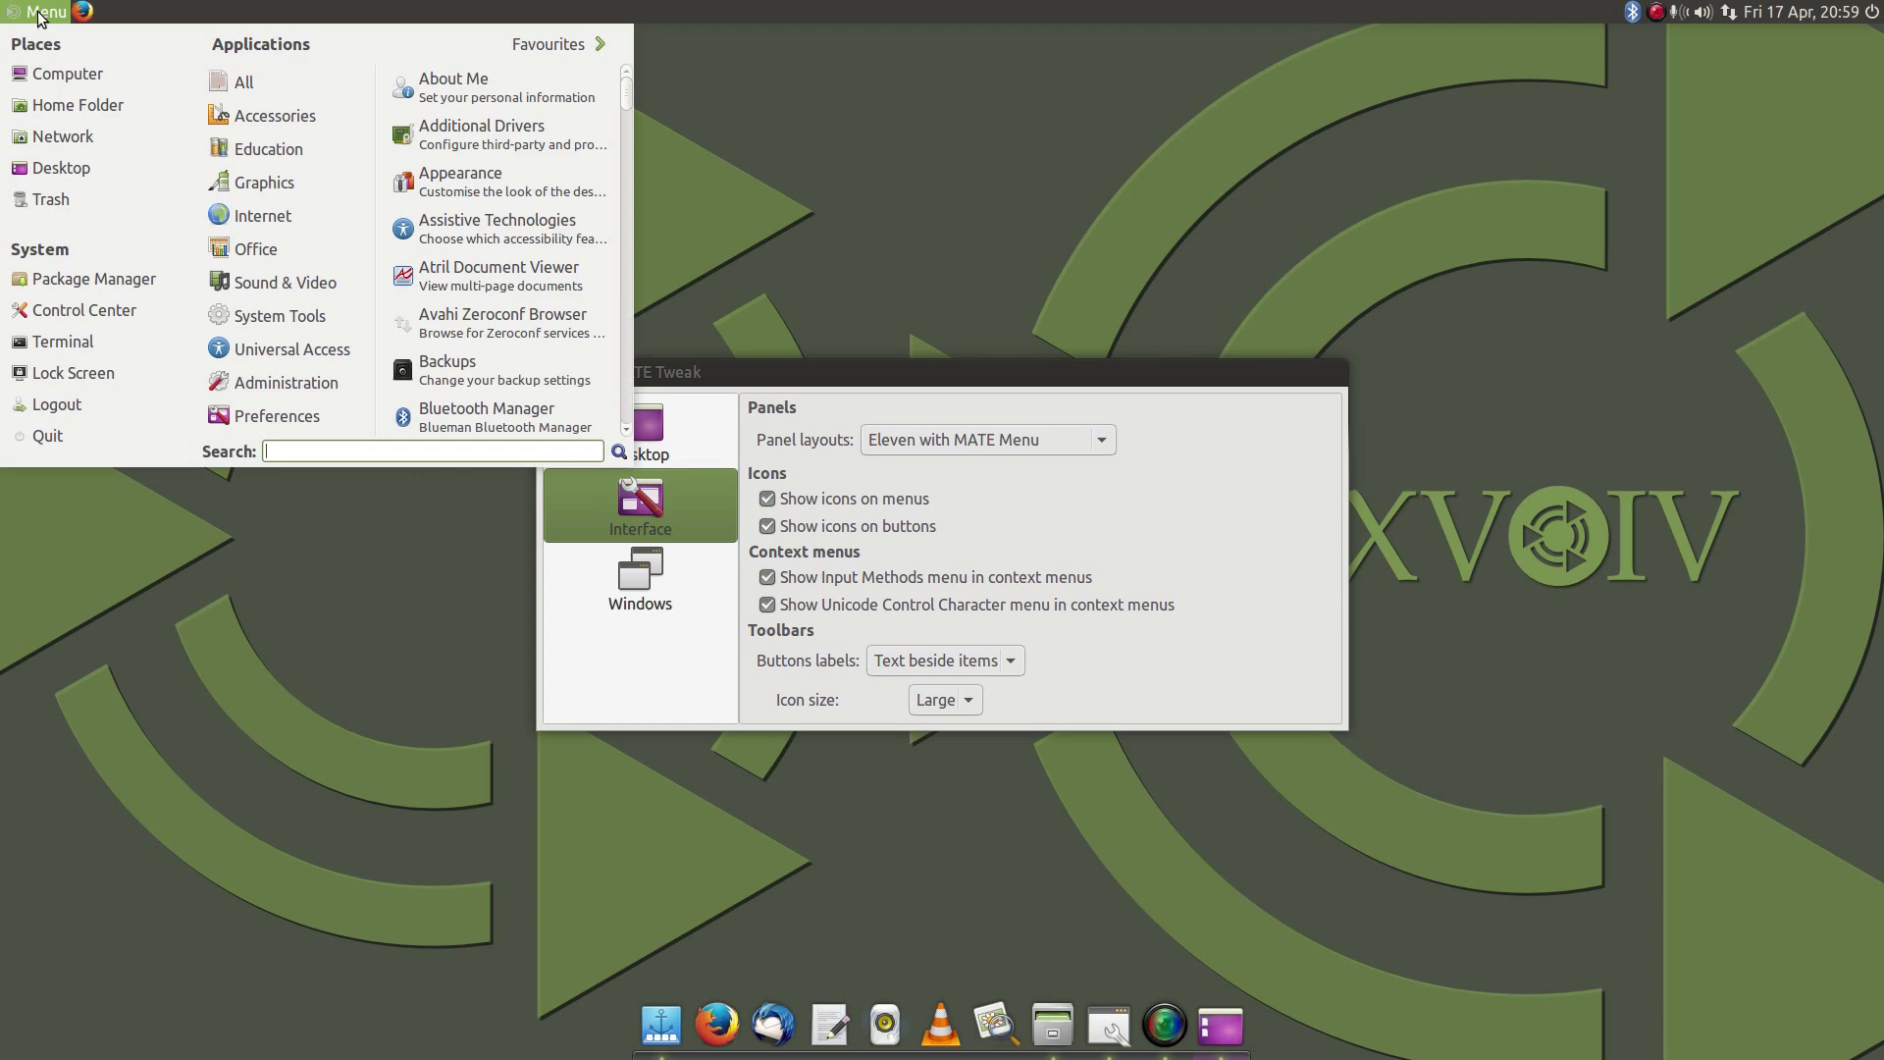
left_click(486, 731)
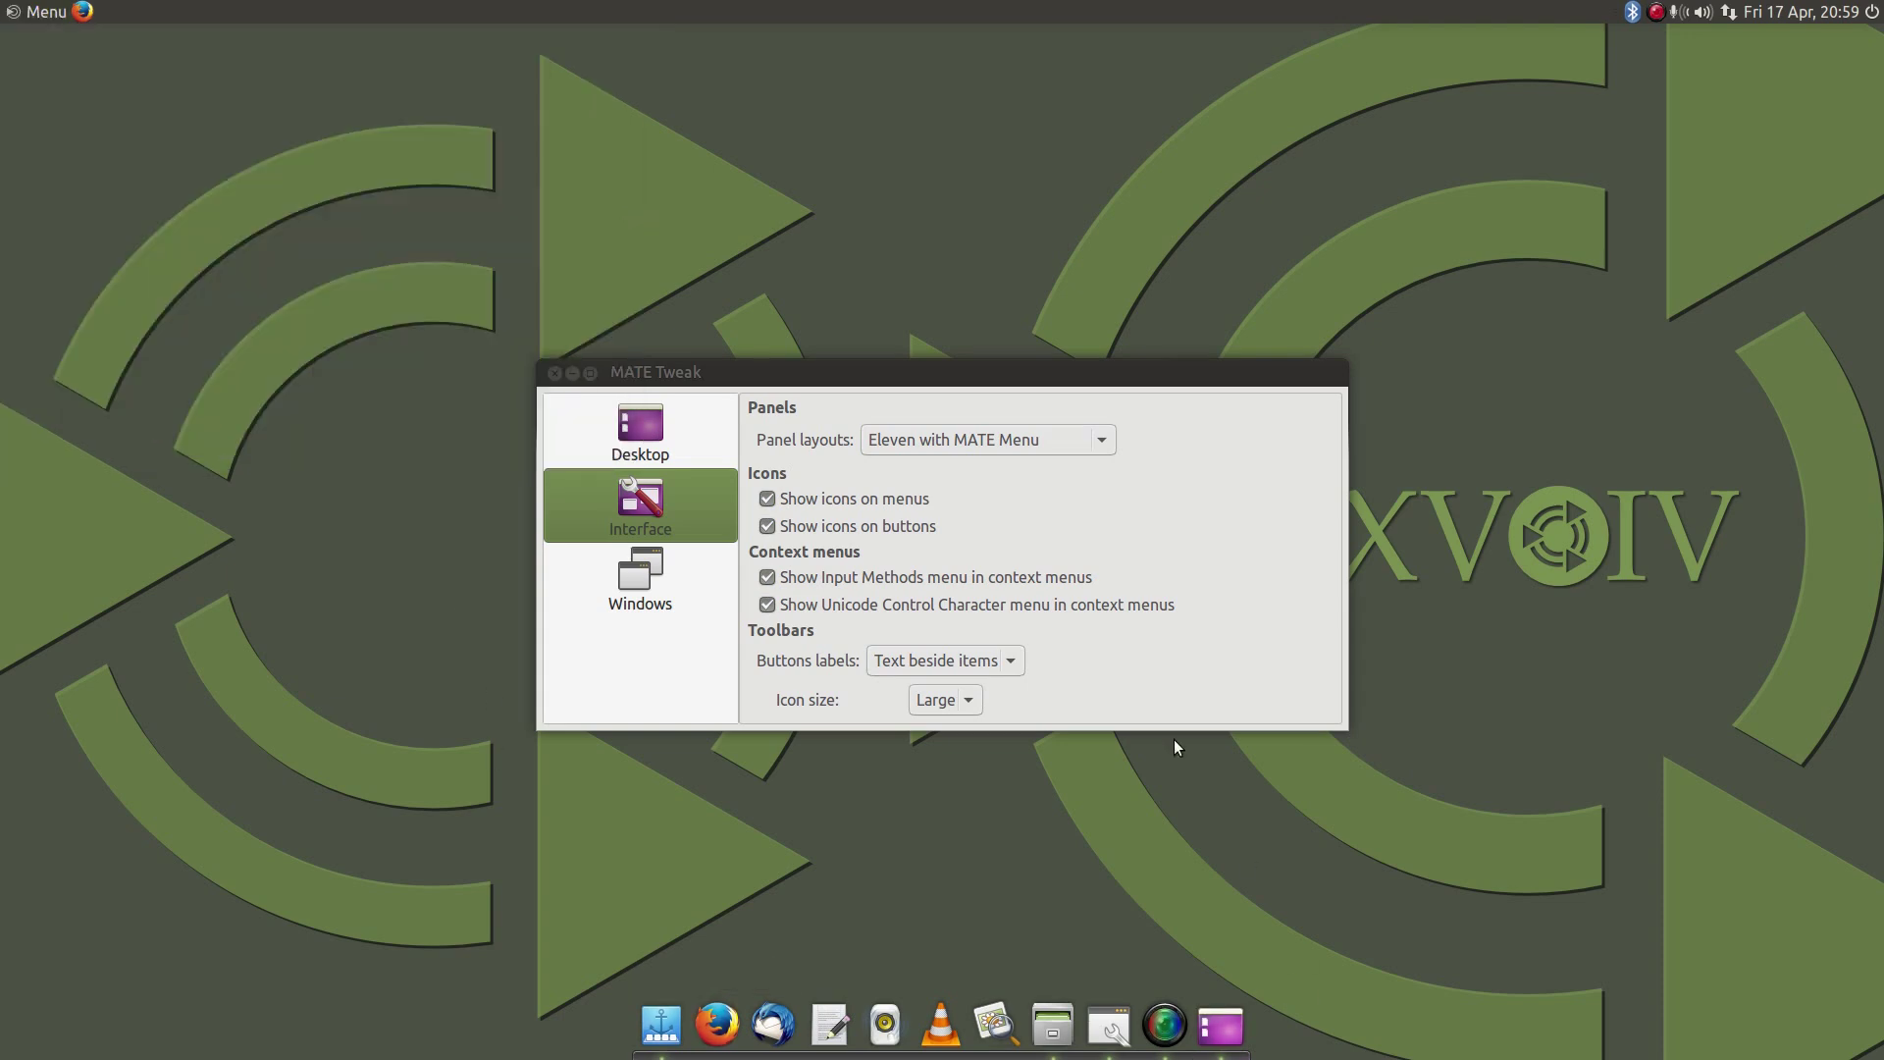
Switch to the openSUSE layout and open its Computer menu
left_click(1039, 437)
left_click(1014, 474)
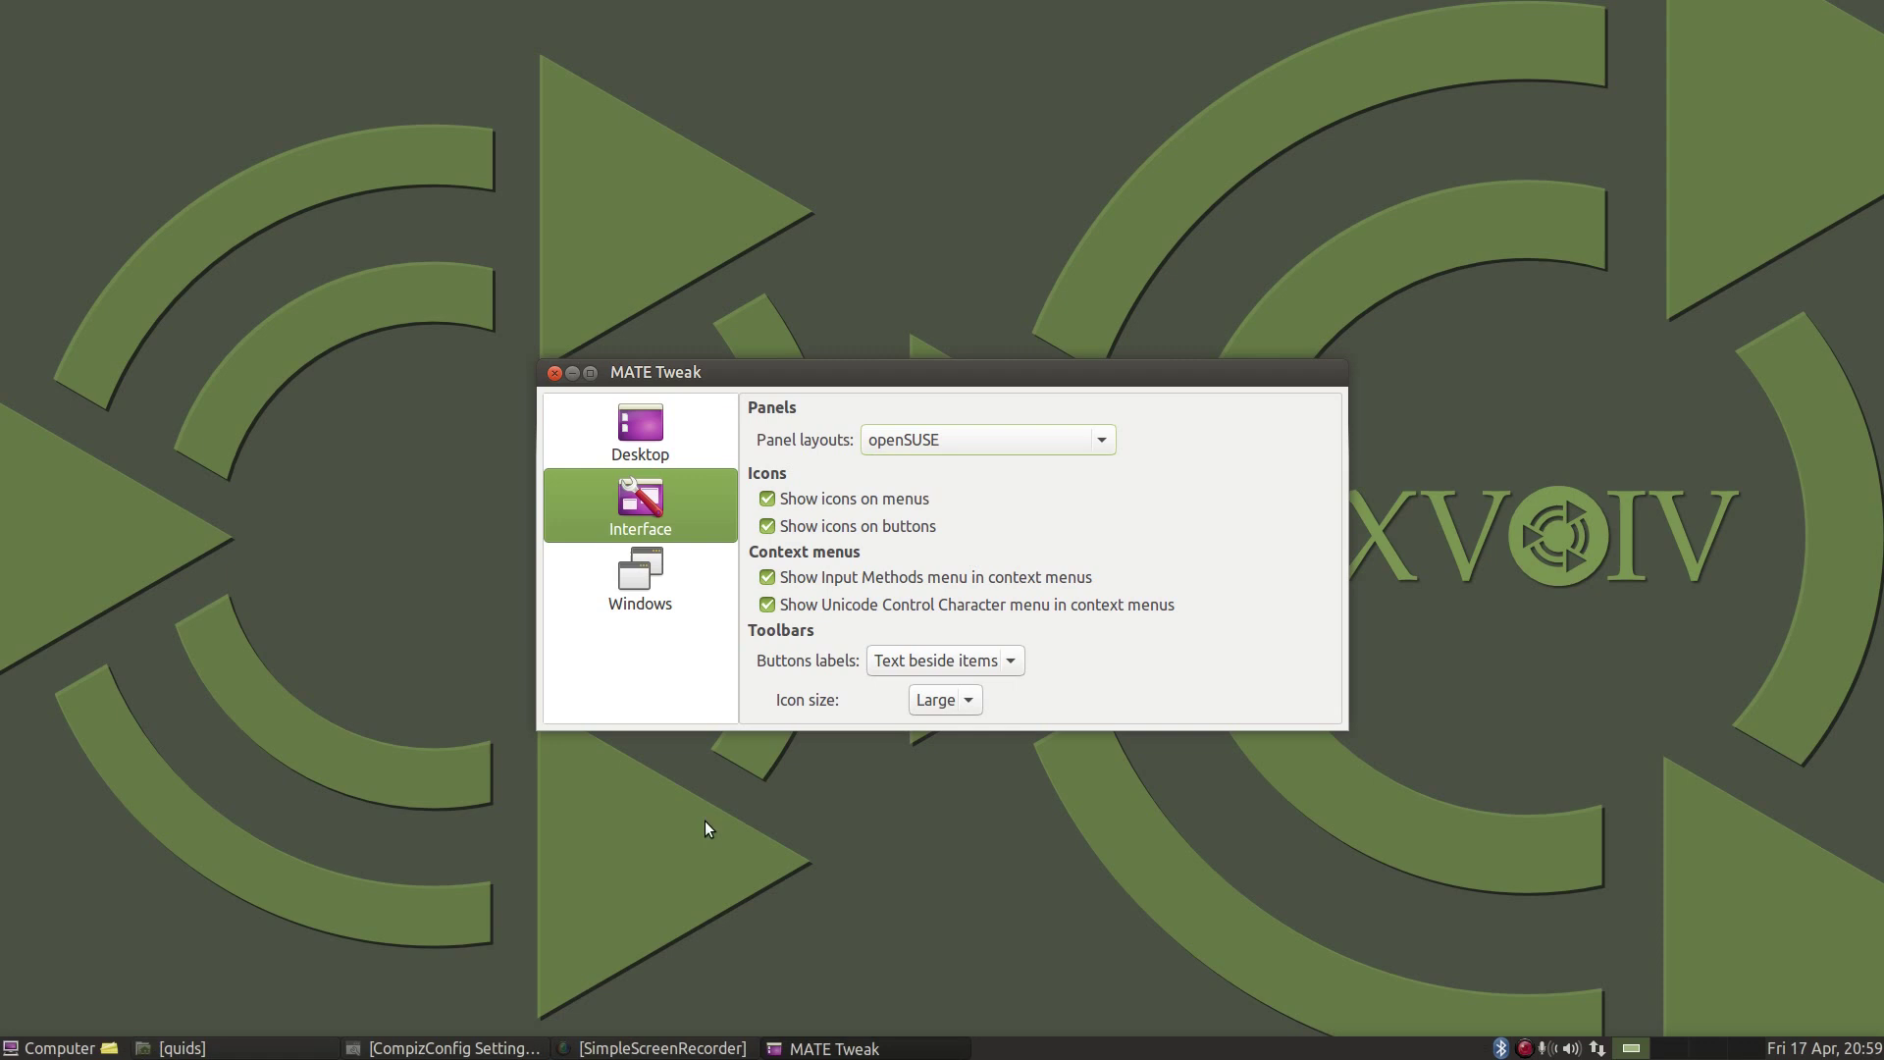
left_click(59, 1043)
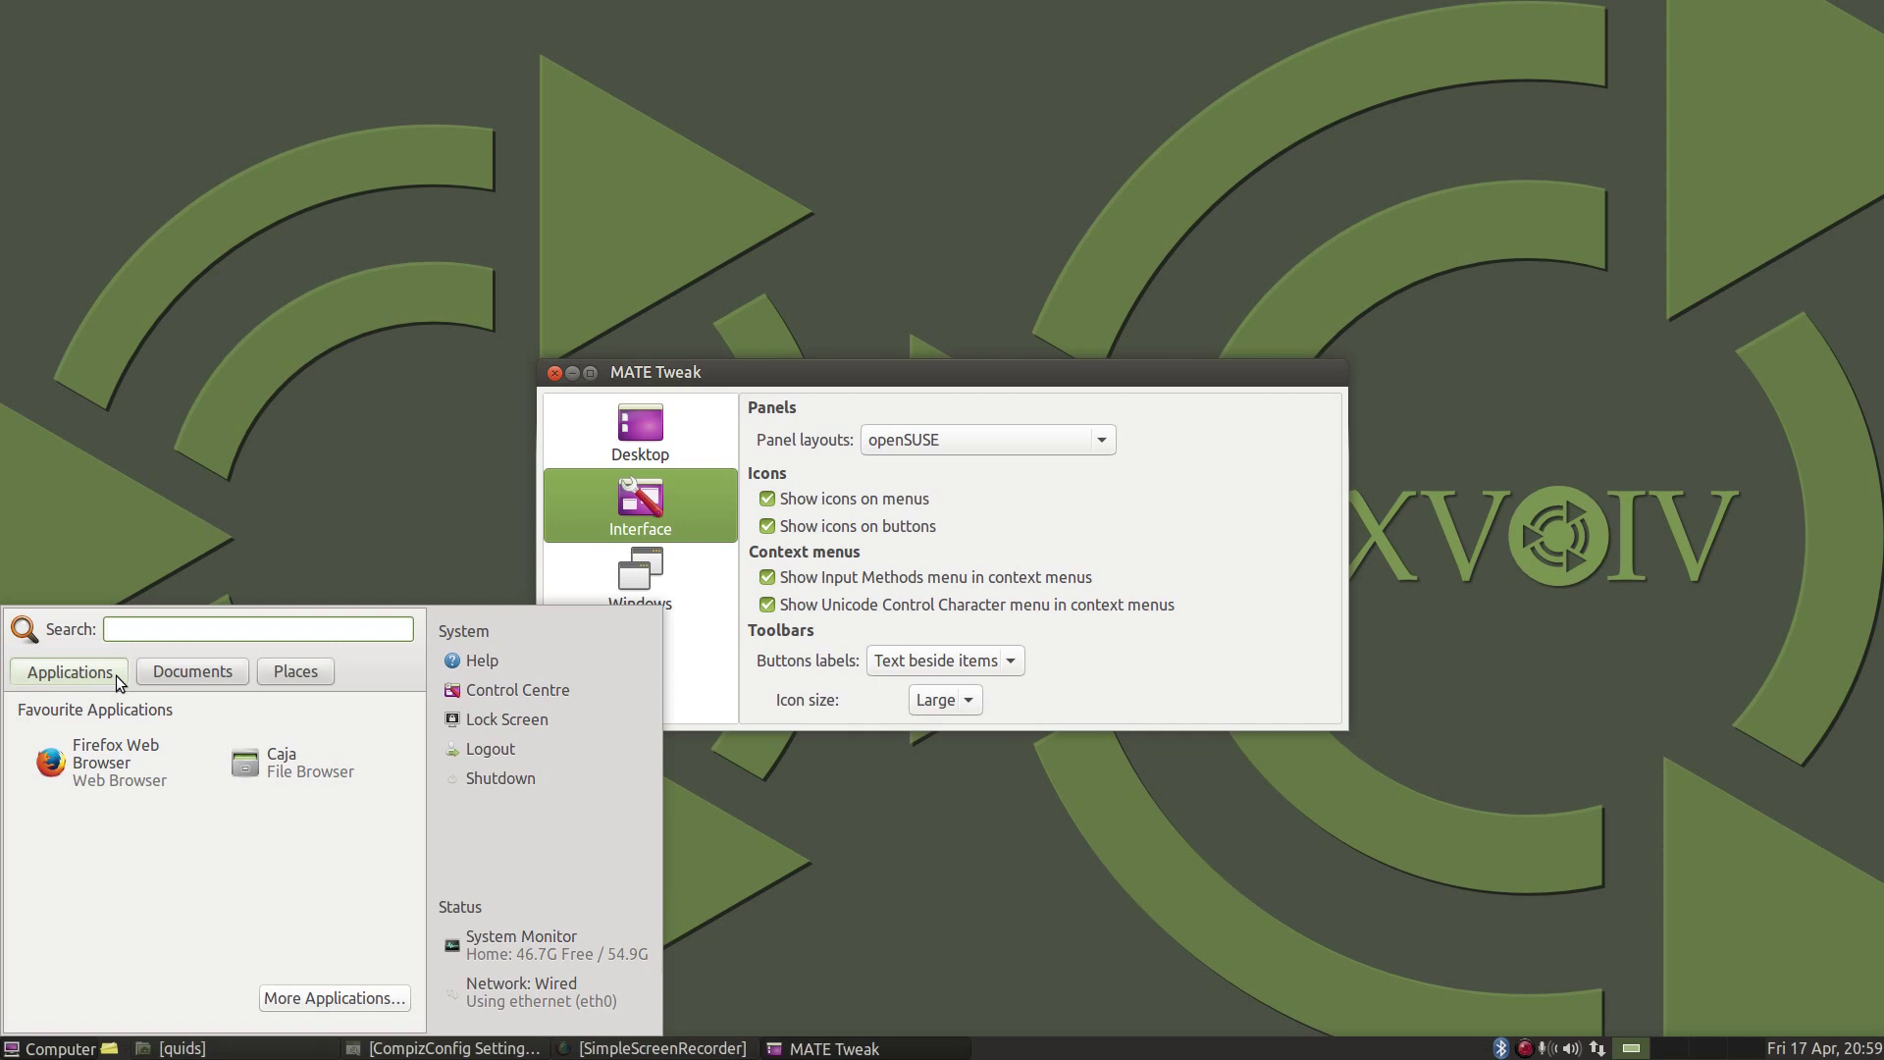
Search 'pluma' in the Computer menu, then scroll through the full Application Browser
type("pluma")
left_click(335, 998)
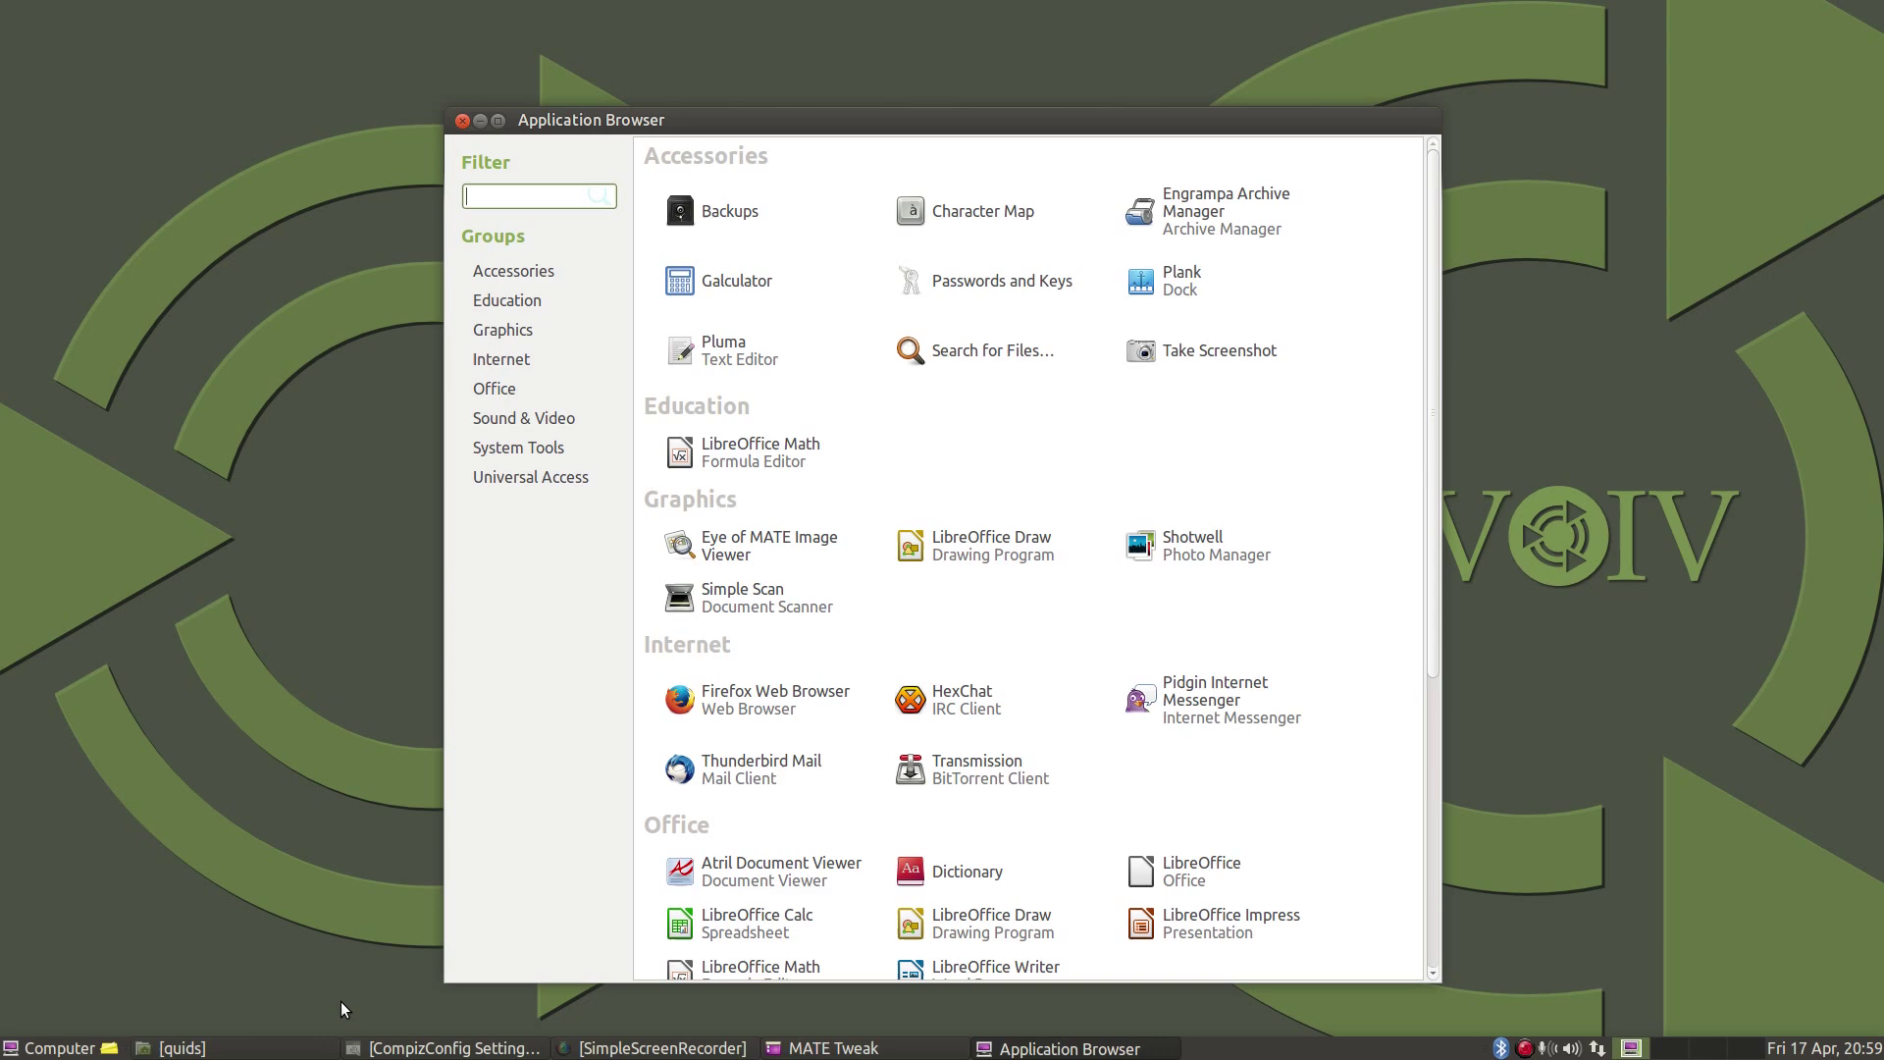
scroll(828, 606, "down", 5)
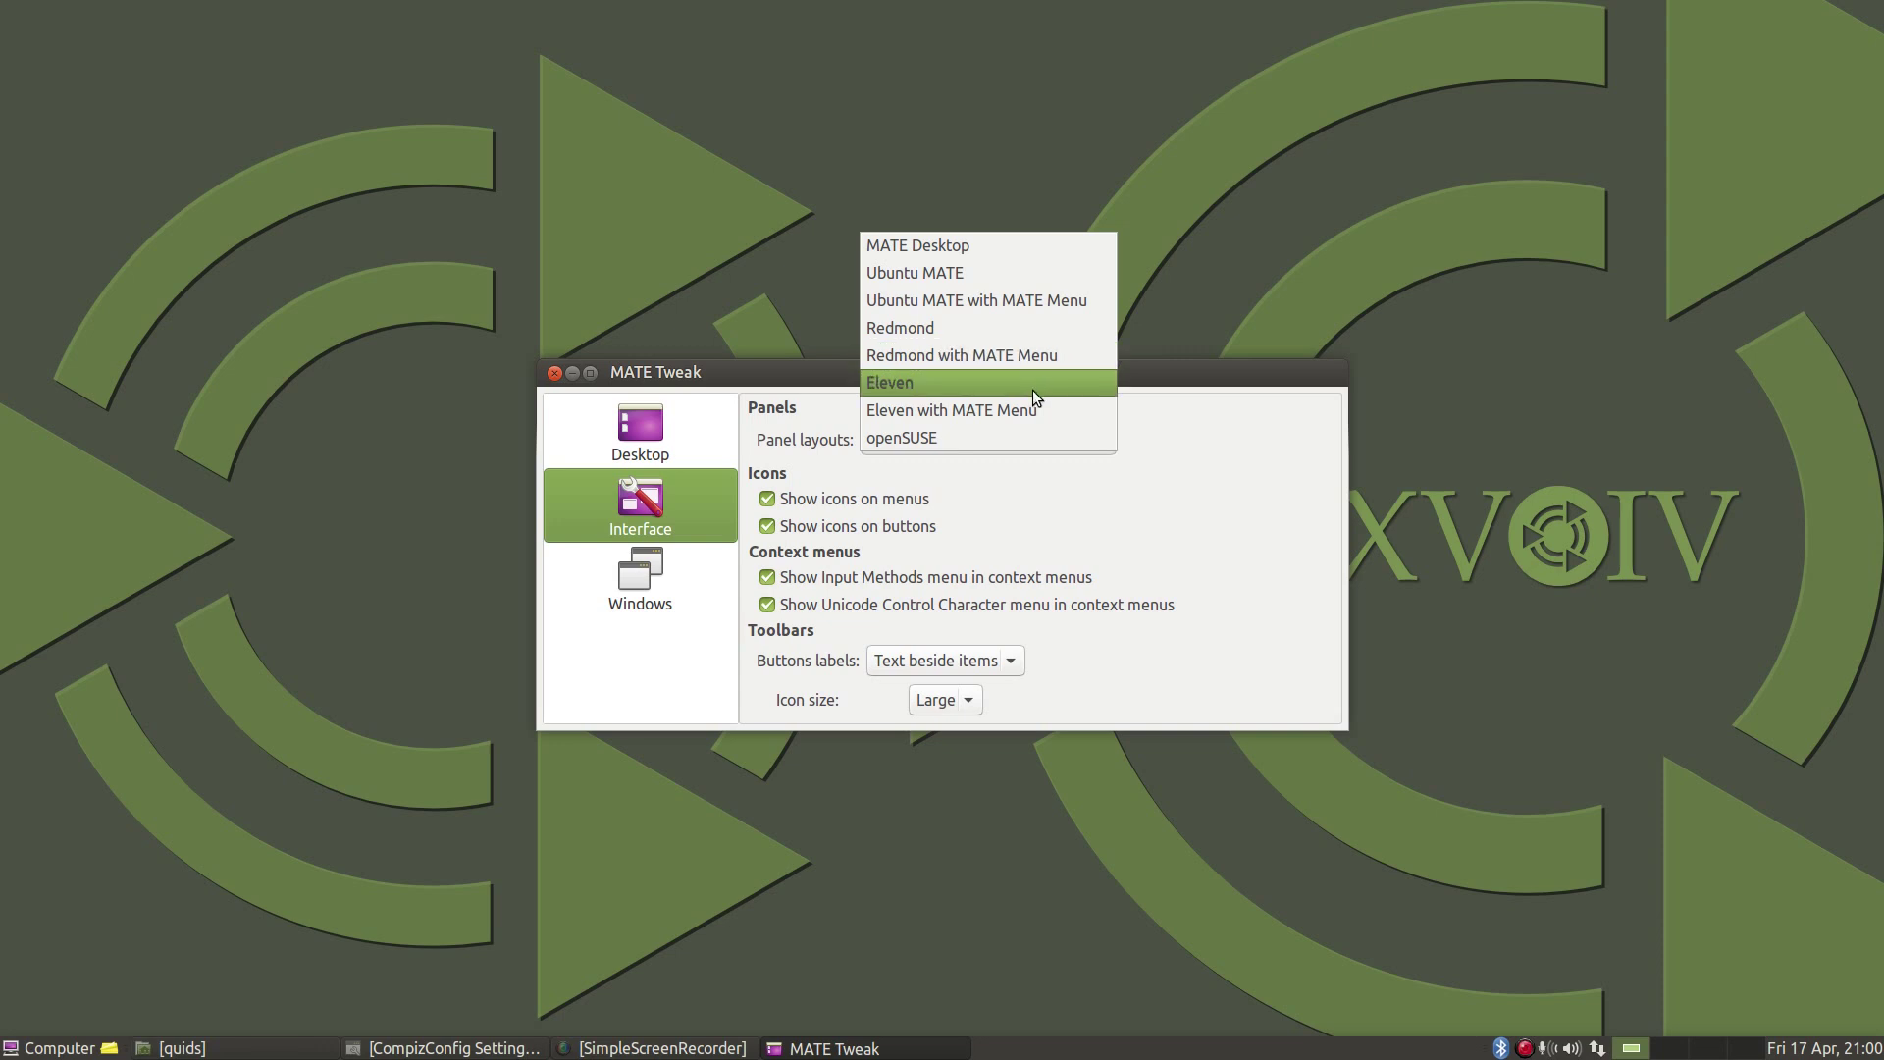
Switch to Ubuntu MATE, then Ubuntu MATE with MATE Menu, preview the MATE Menu, and open Windows settings
left_click(997, 270)
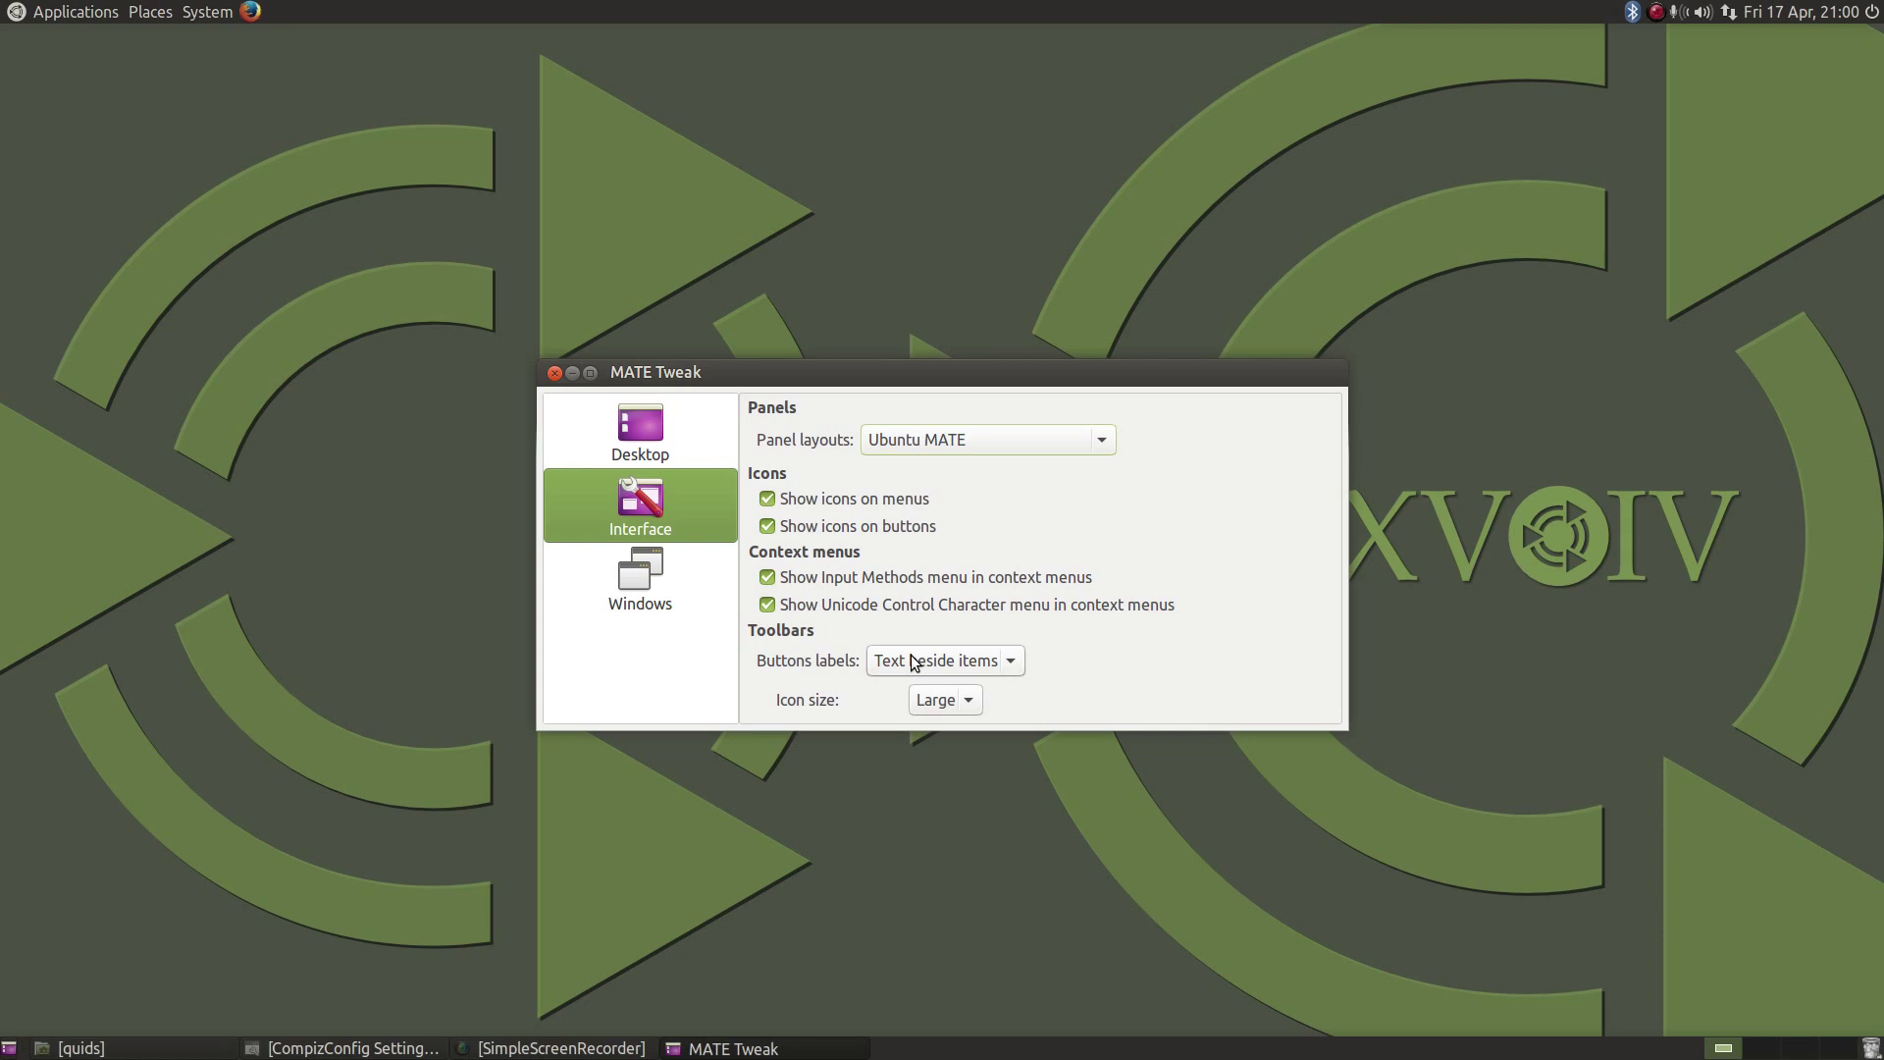
left_click(958, 448)
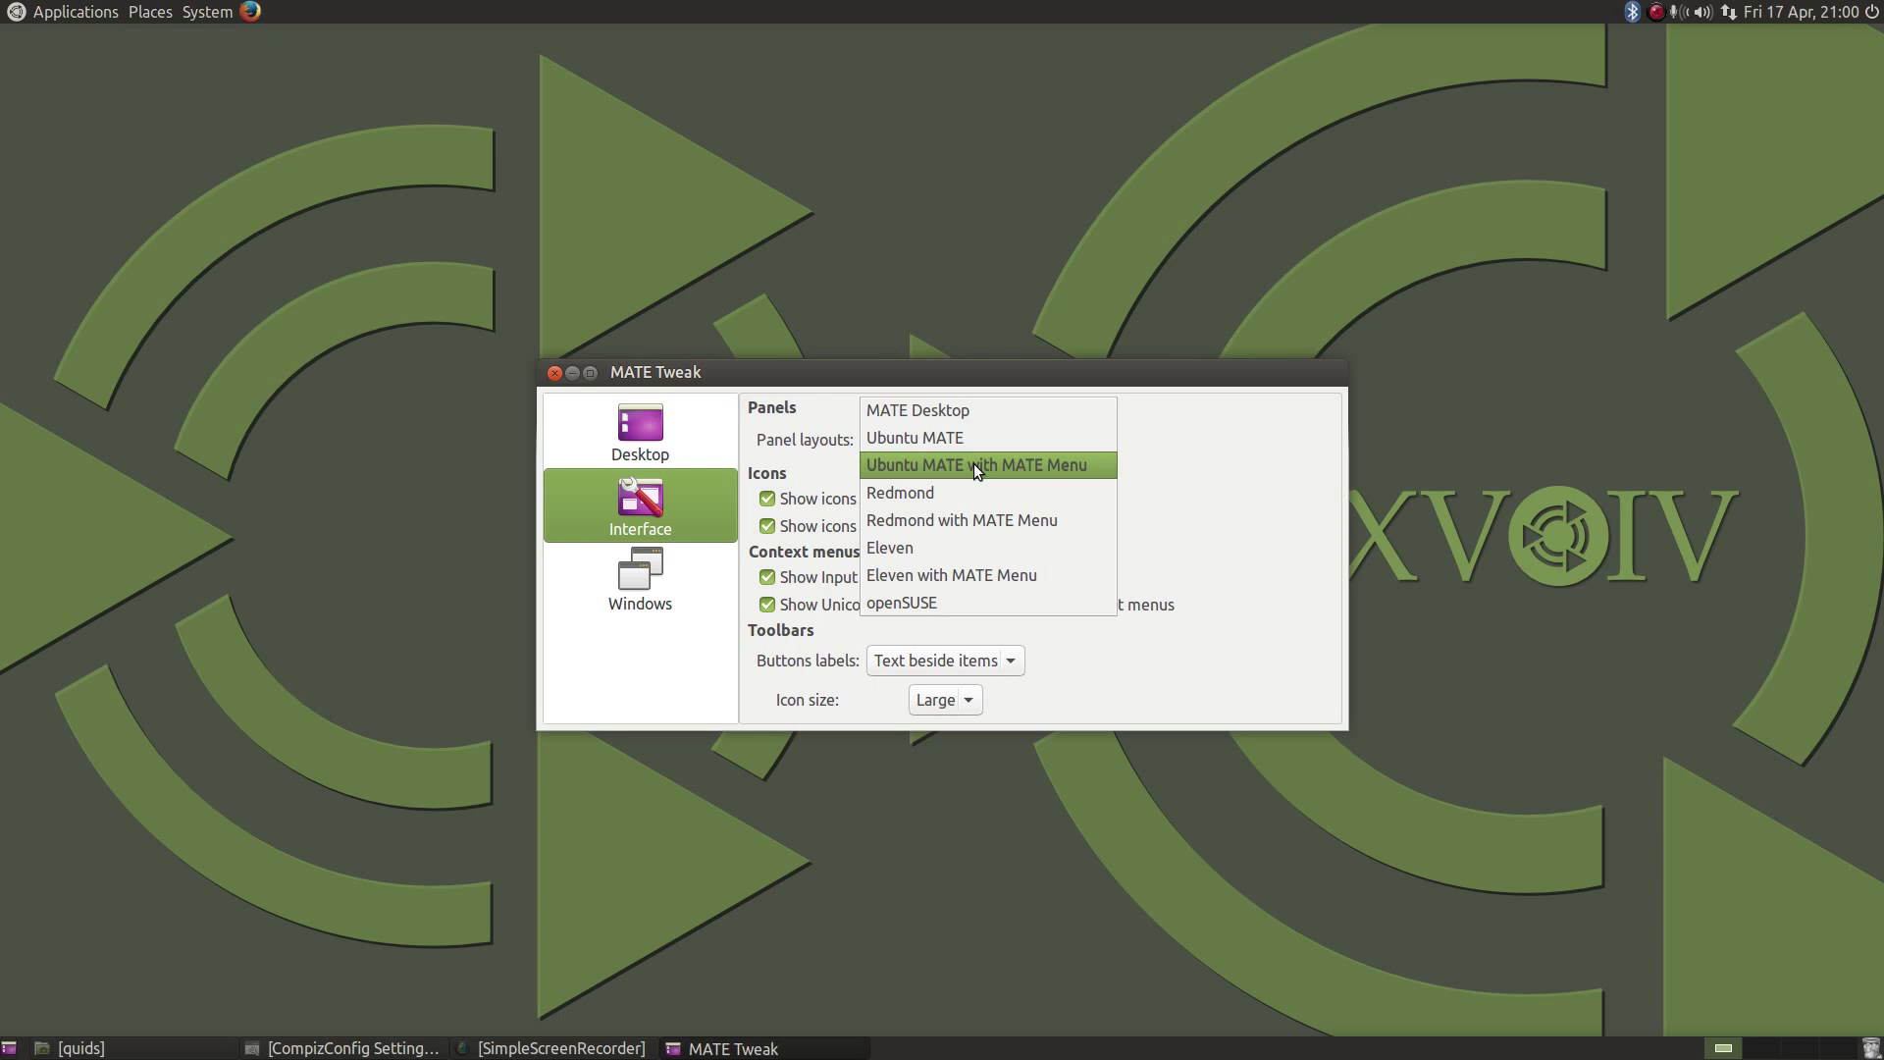
left_click(976, 466)
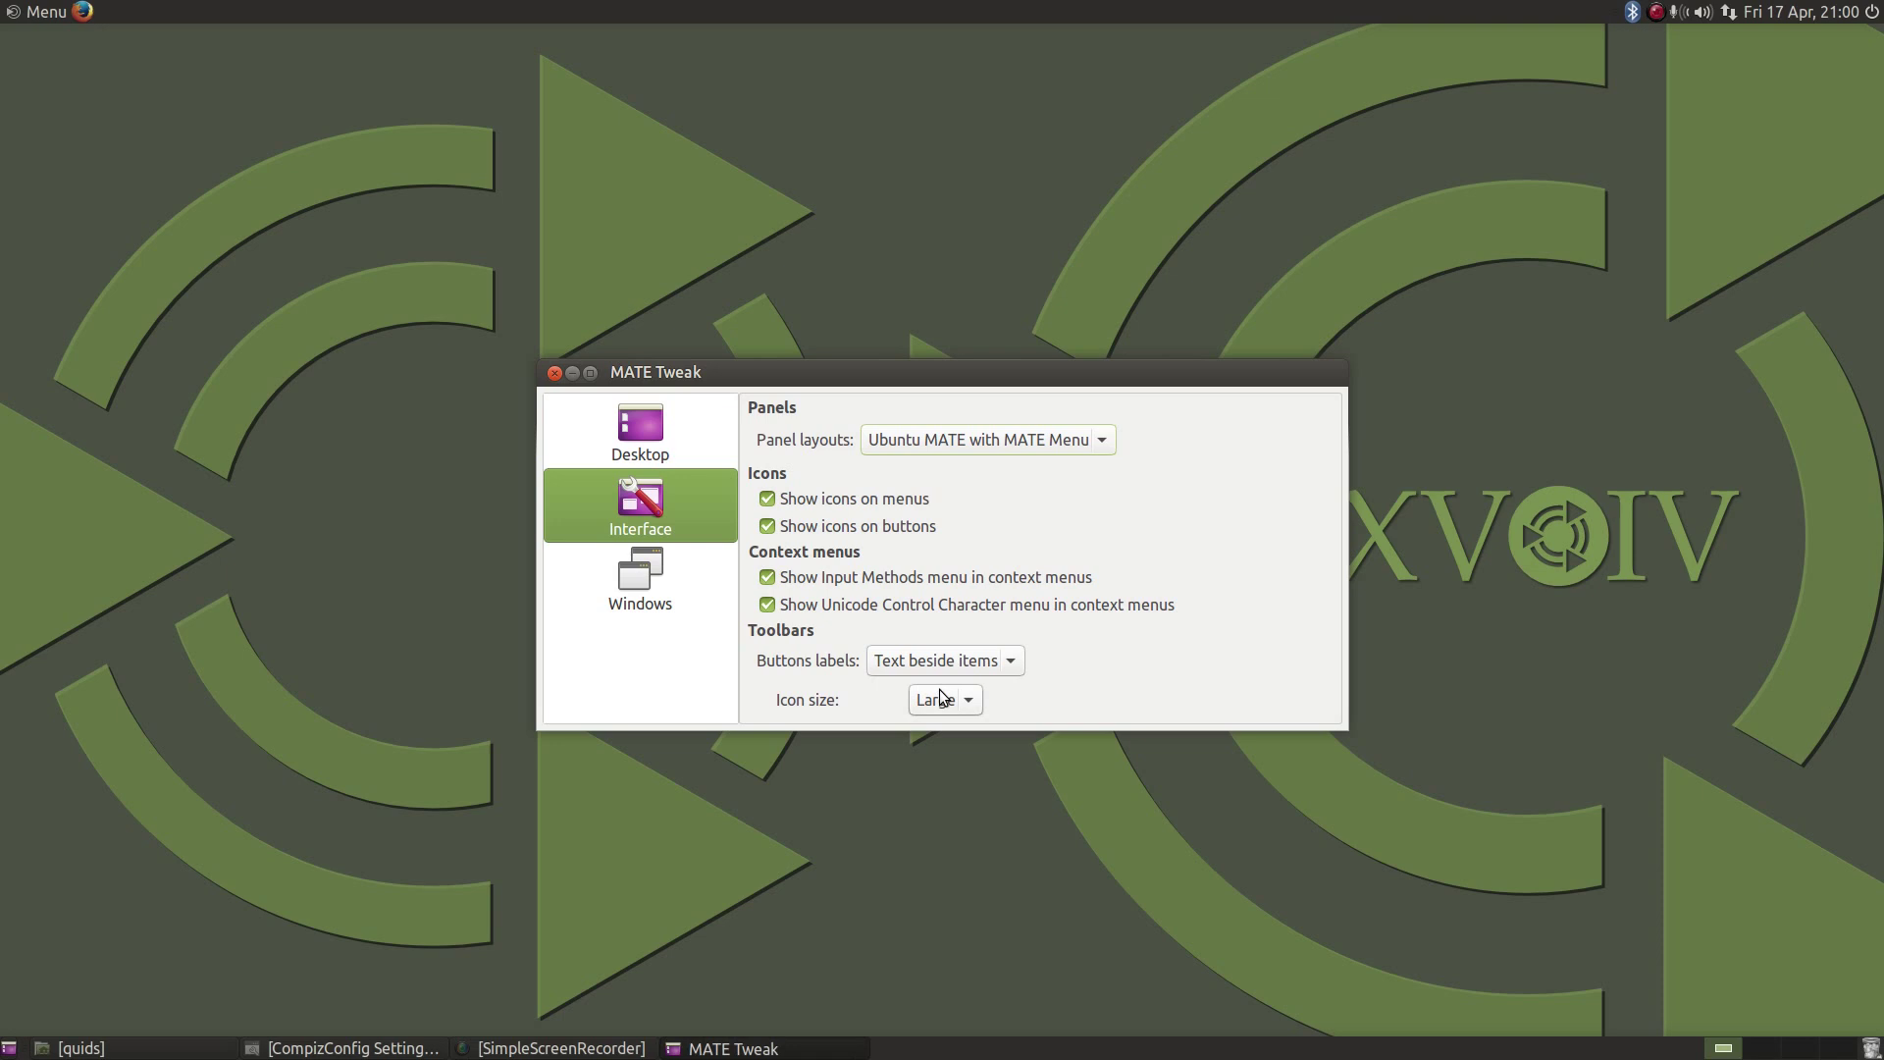
key("super")
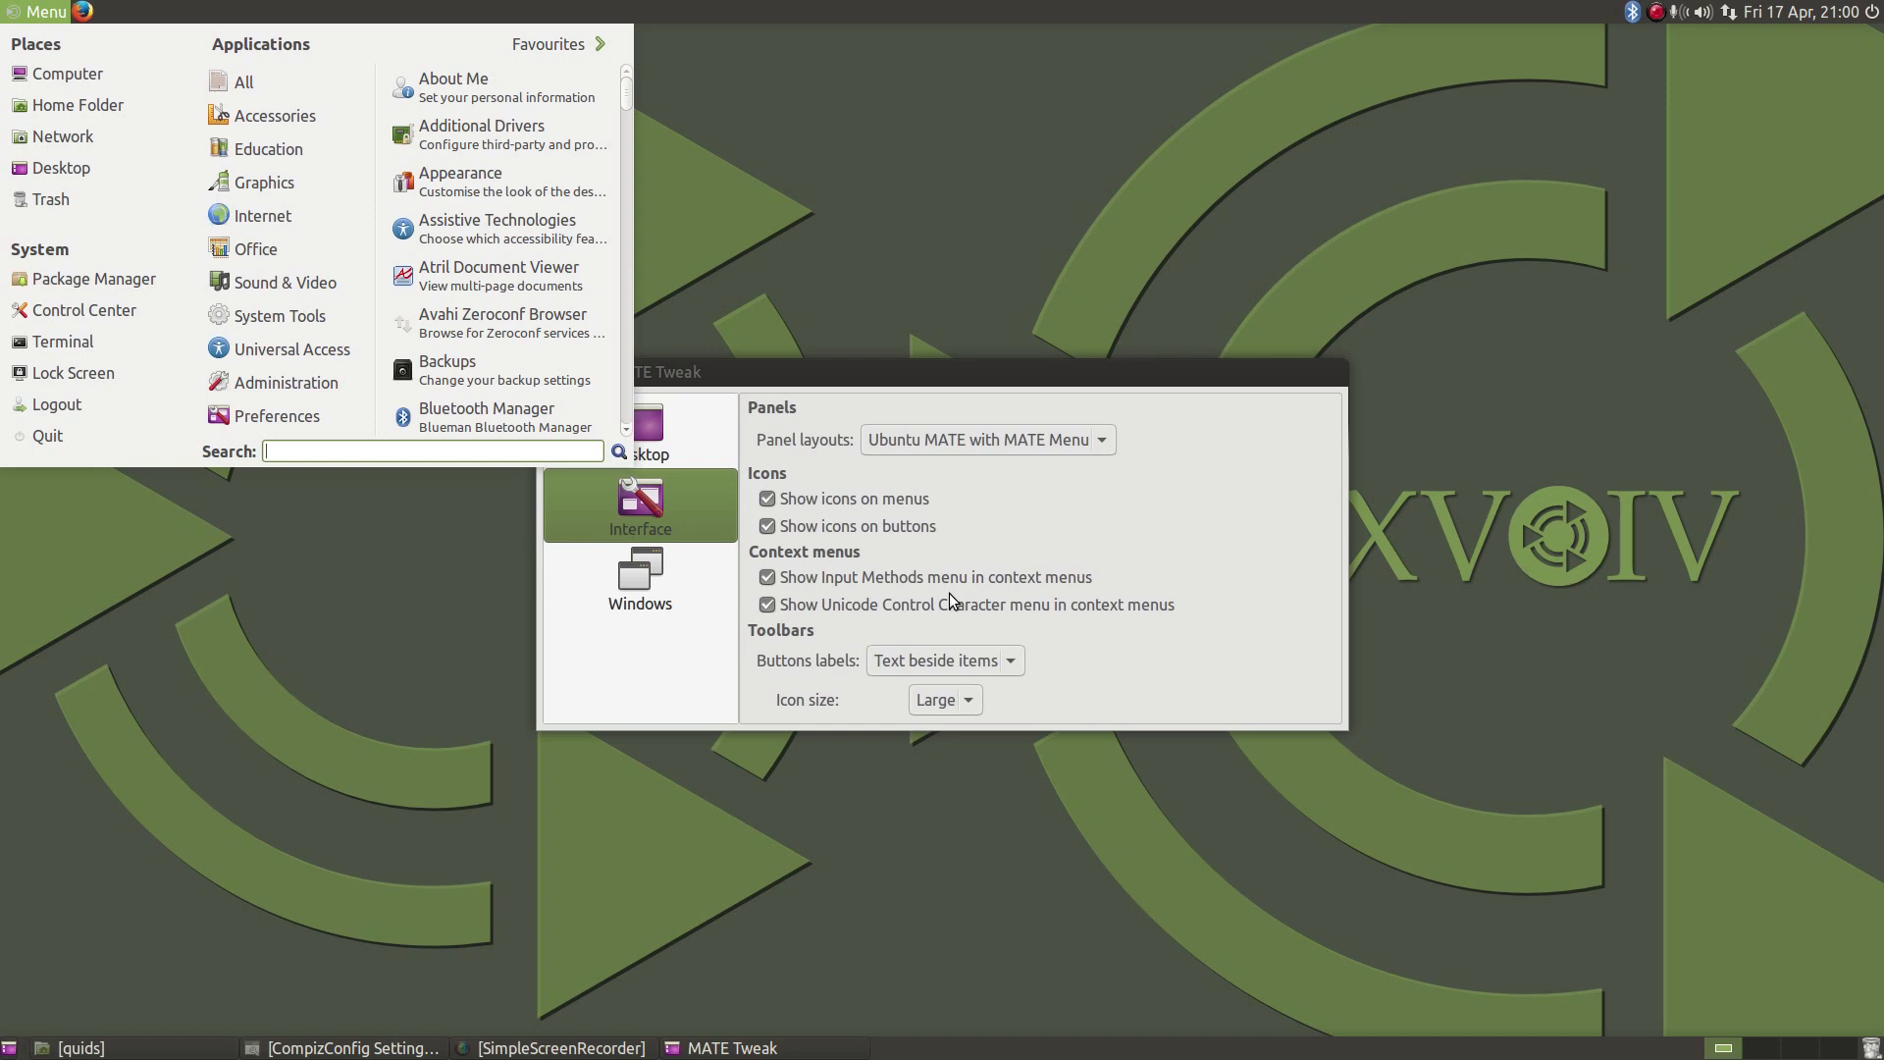
left_click(676, 576)
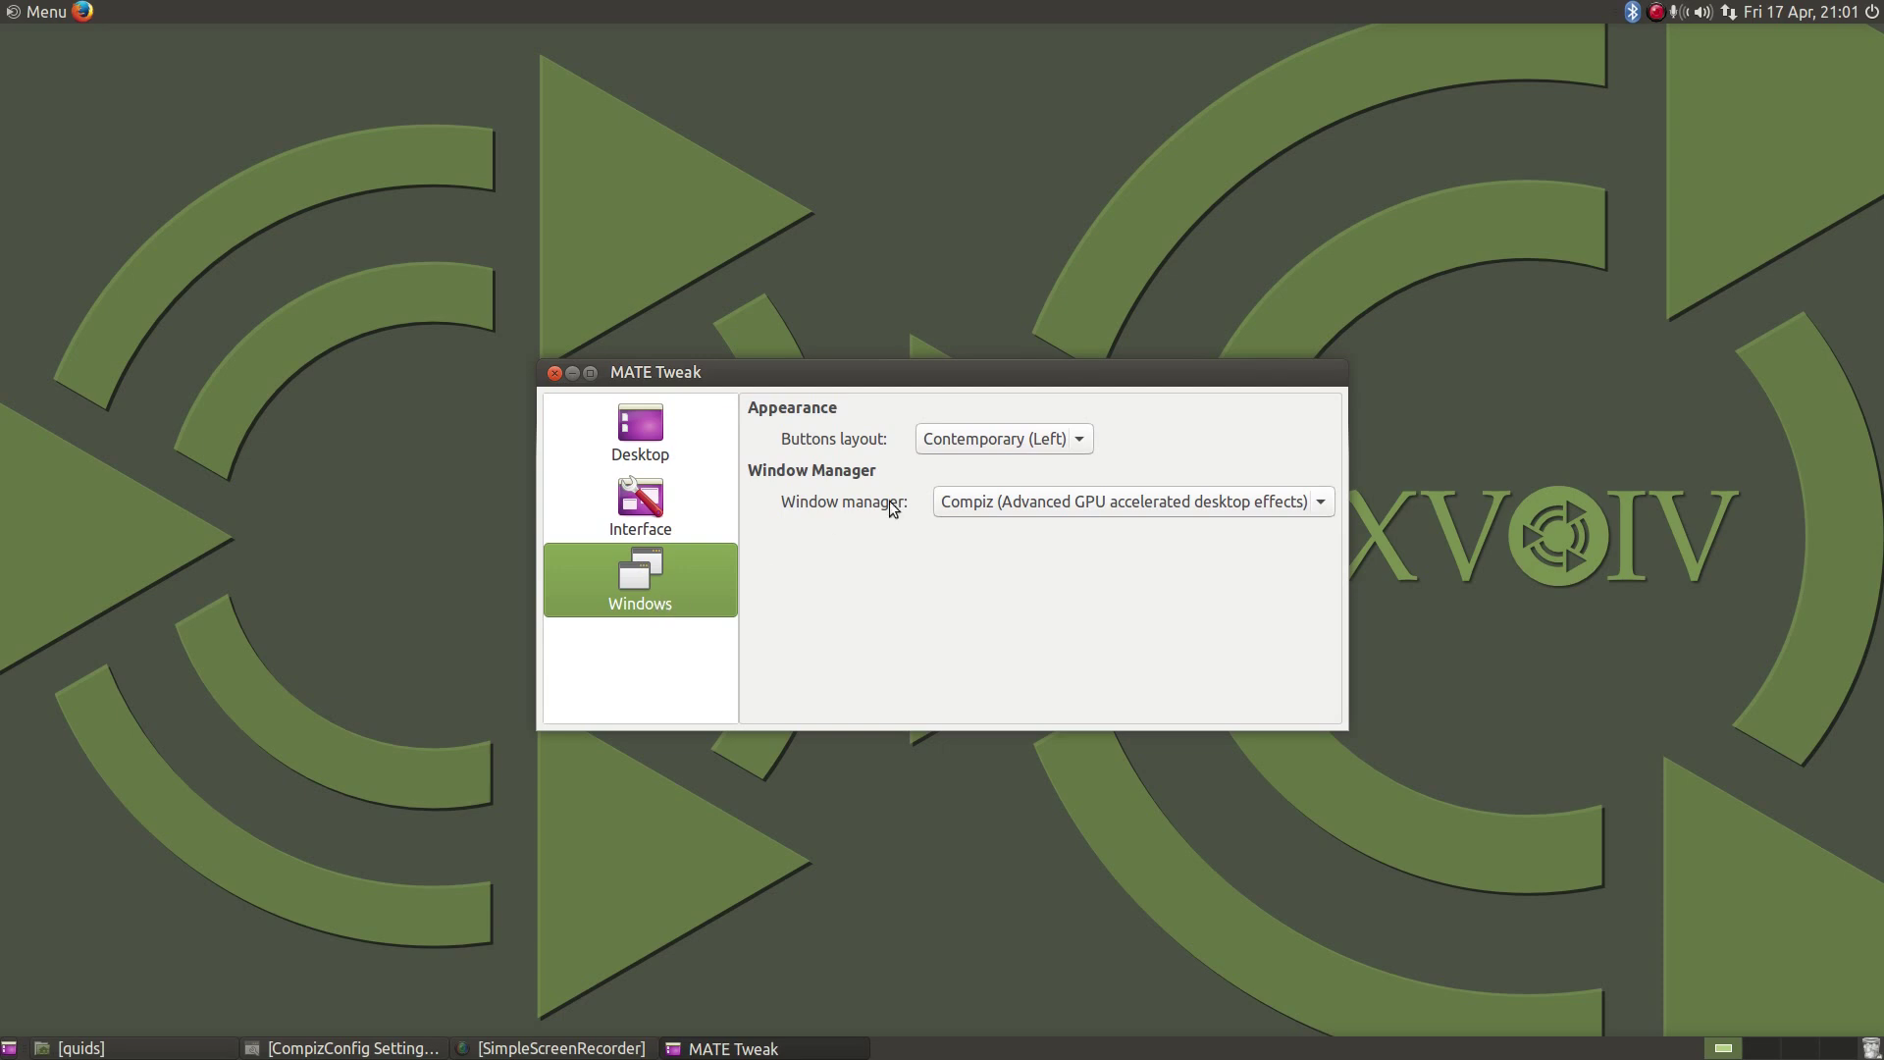
Move the window buttons to the right, then back to the left
left_click(995, 448)
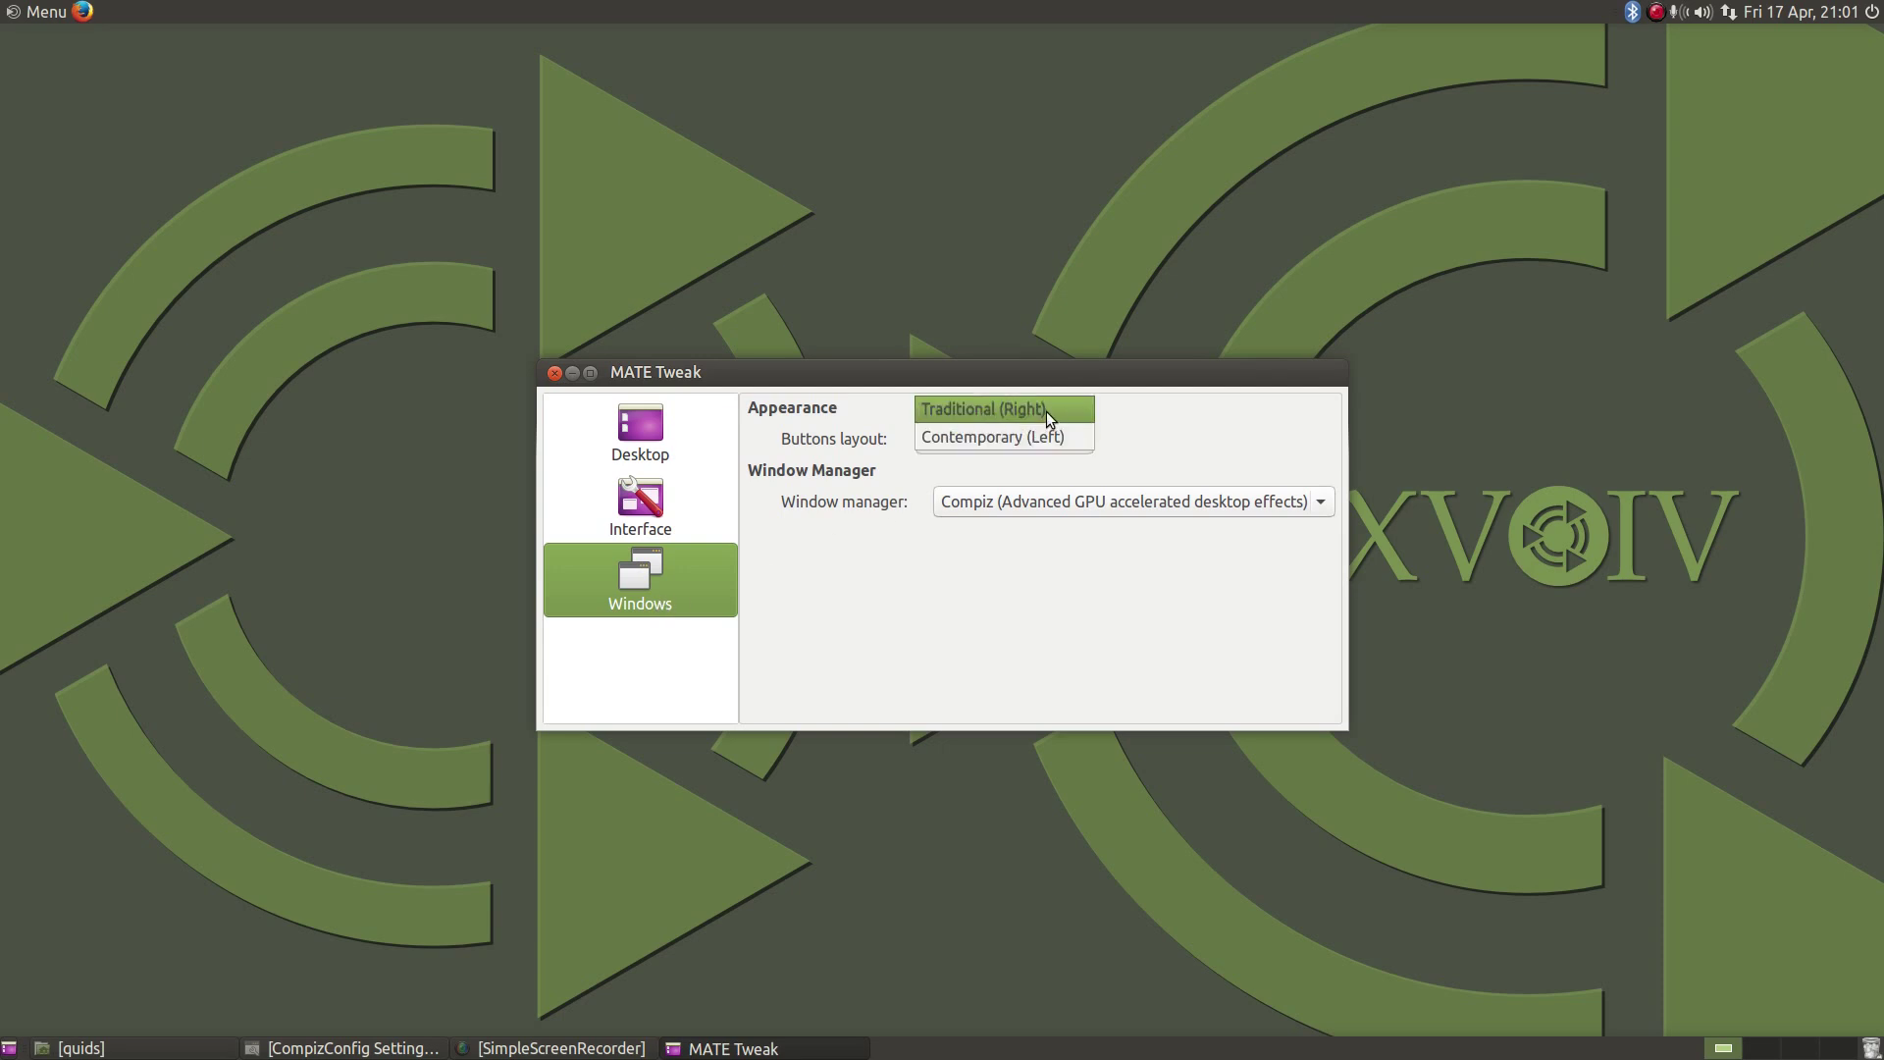
left_click(1046, 410)
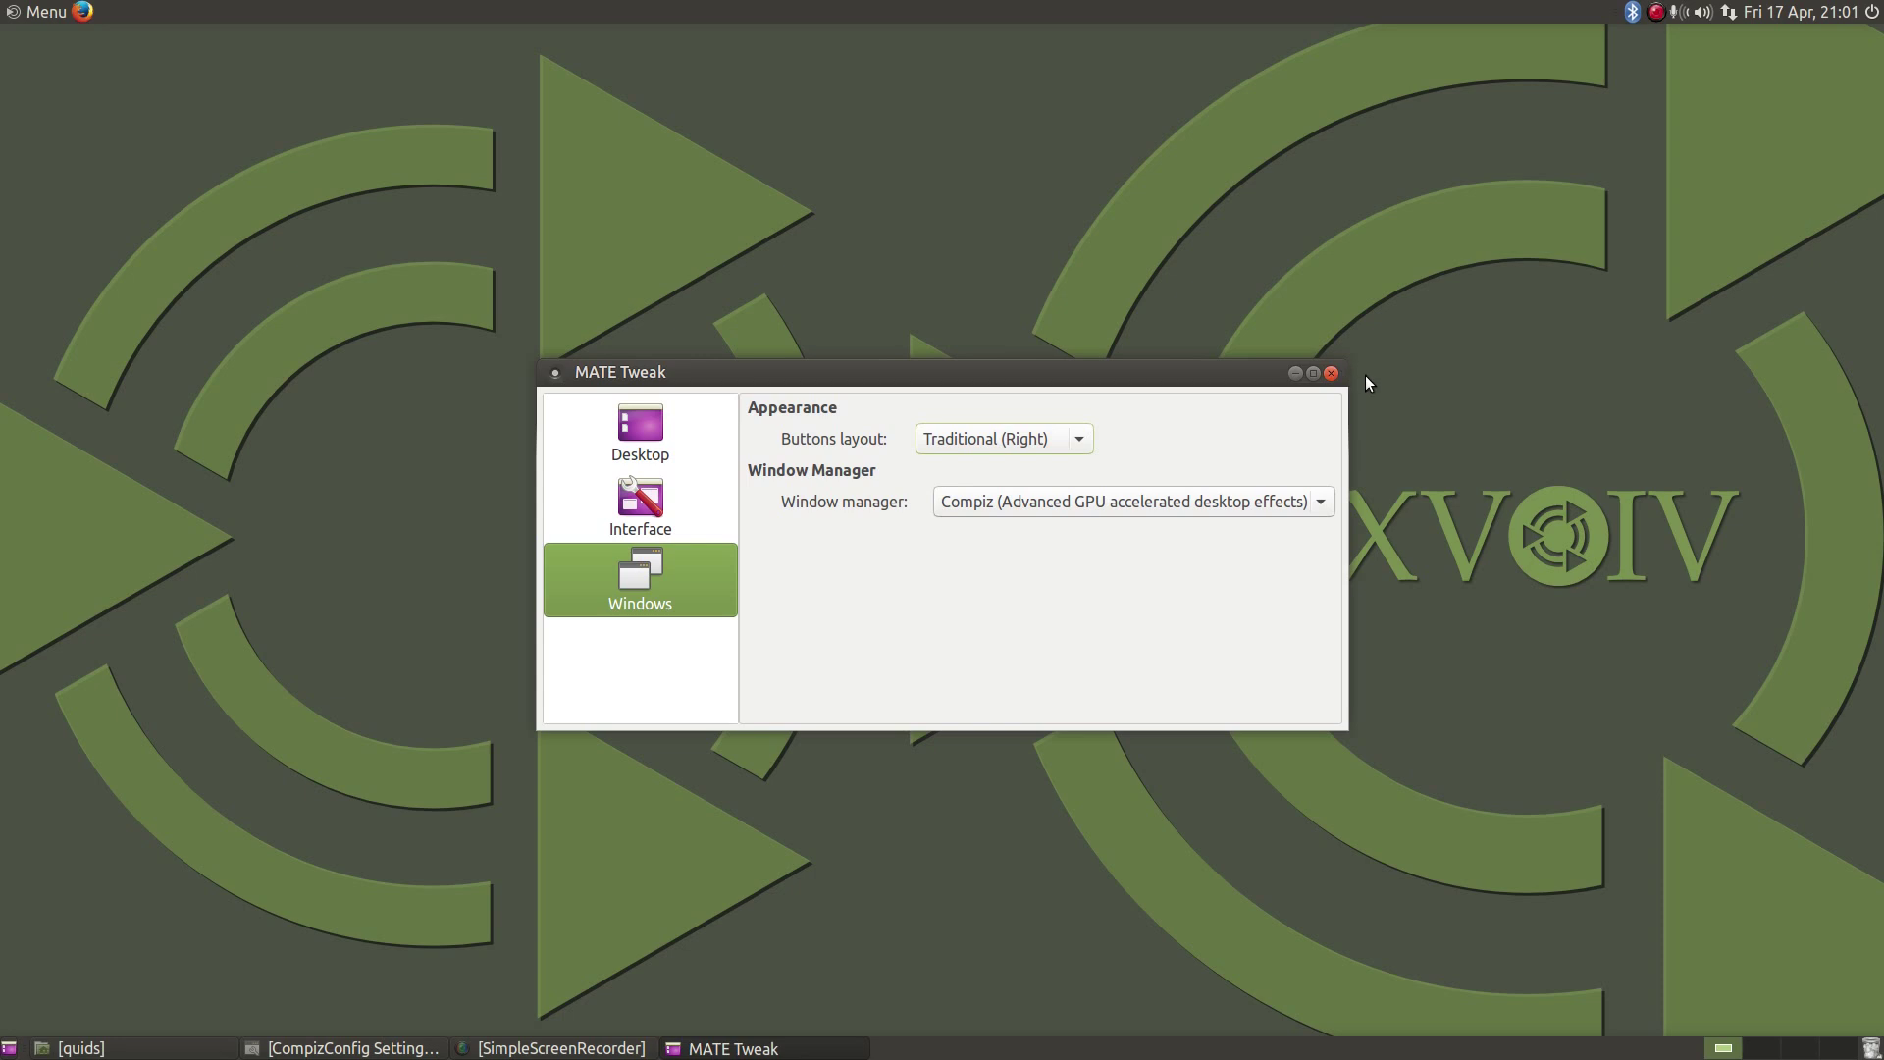
left_click(1007, 440)
left_click(1010, 465)
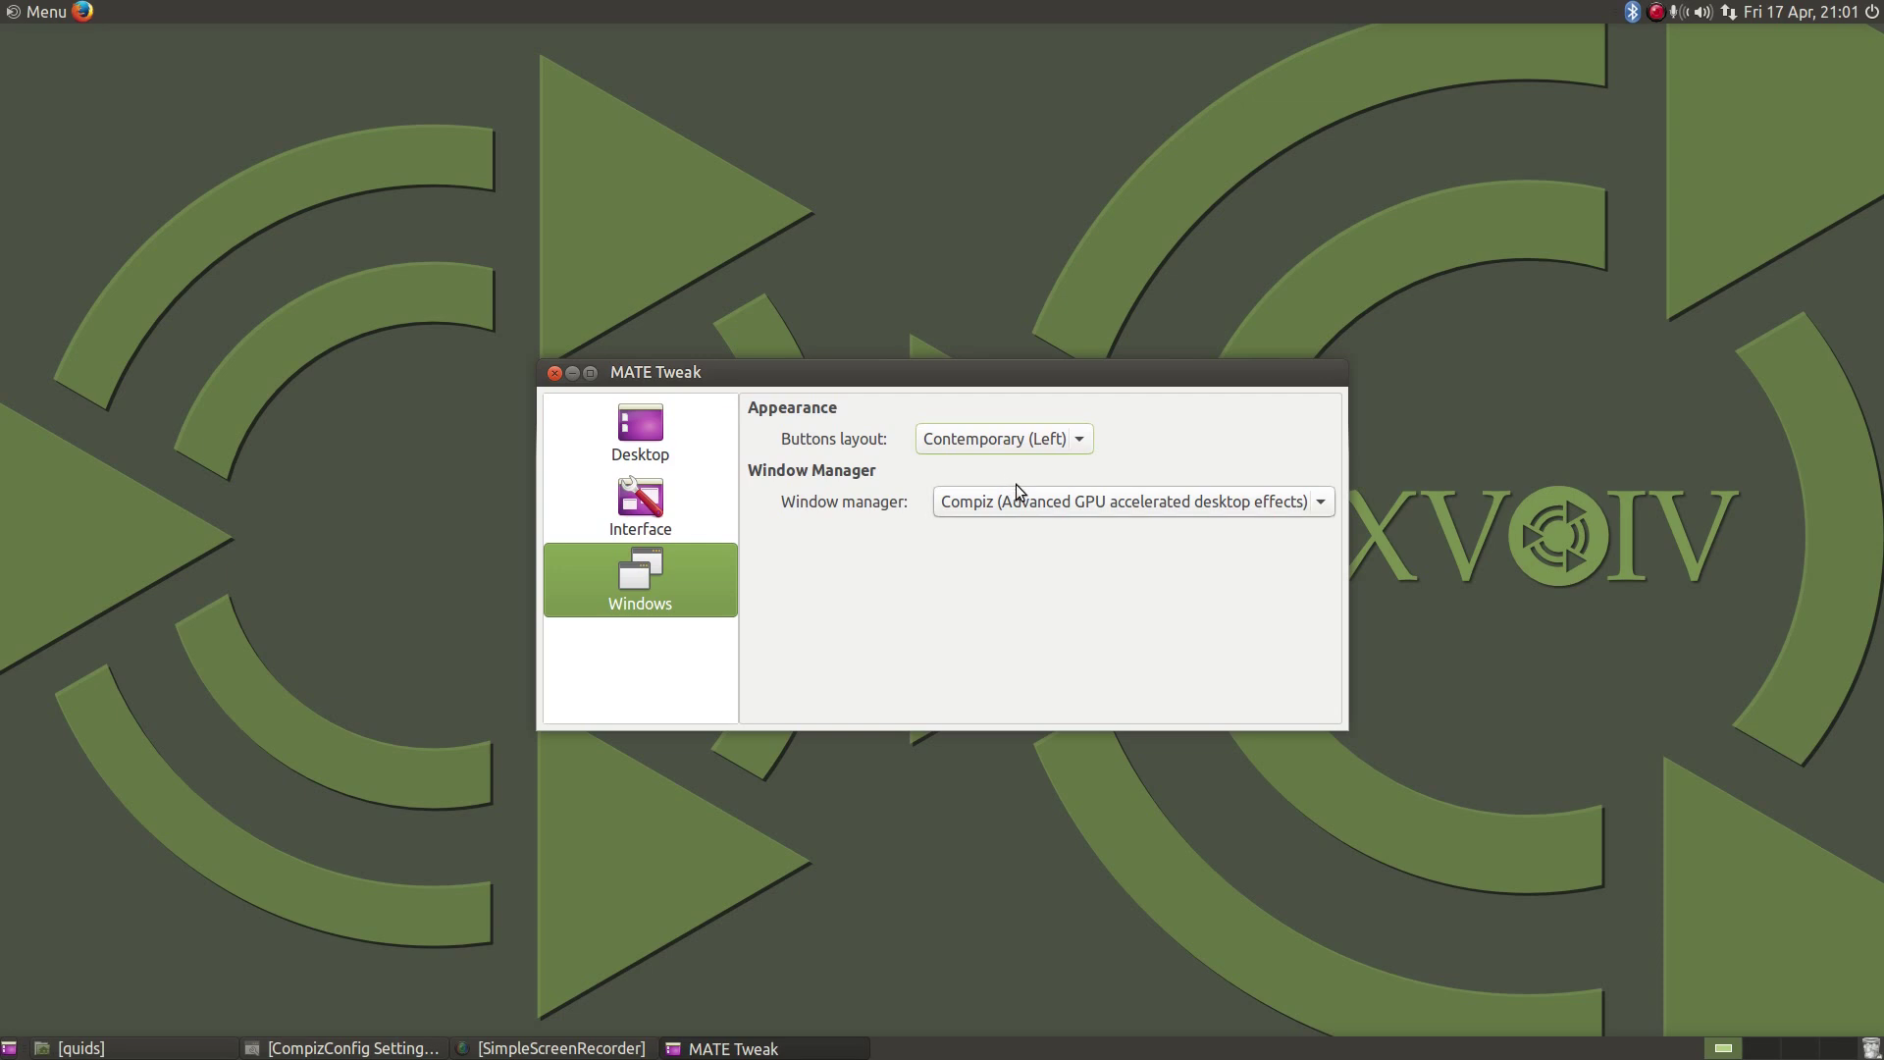
Set the window manager to Marco and check the list again, leaving Marco selected
left_click(1026, 495)
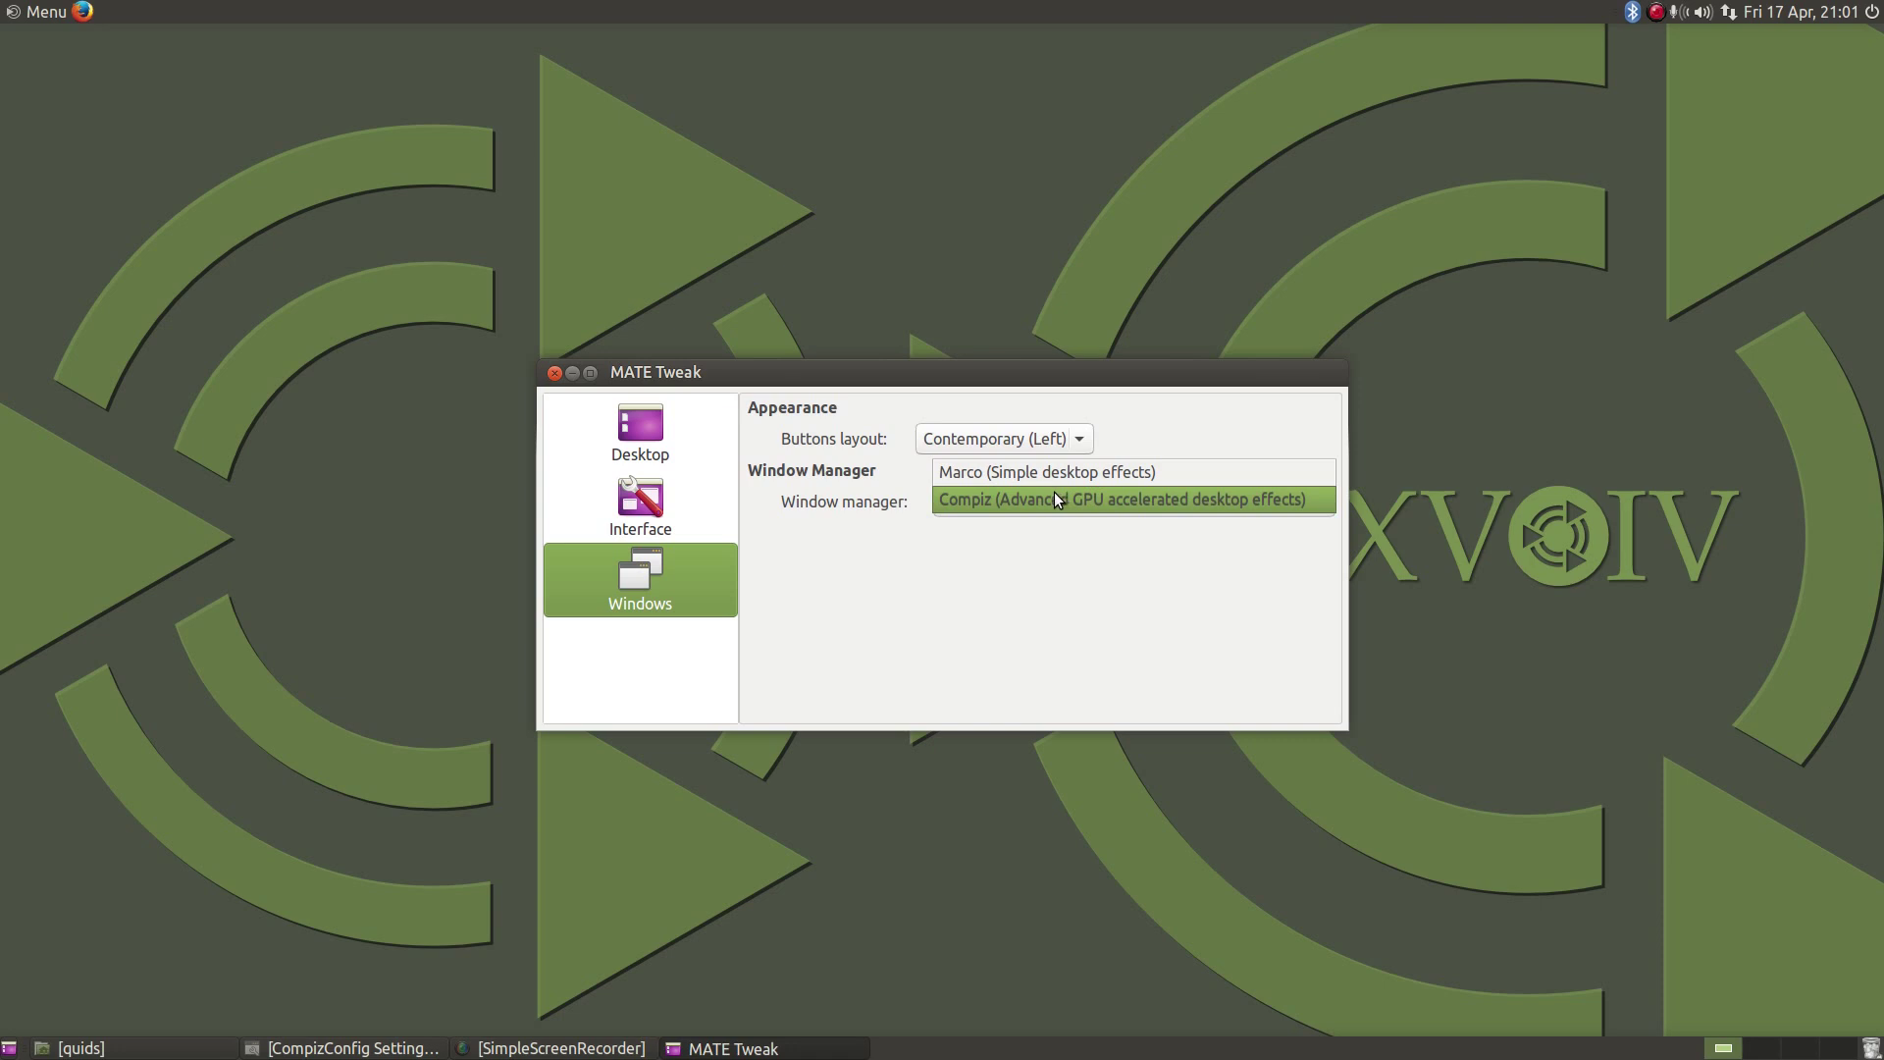
key("Up")
key("Return")
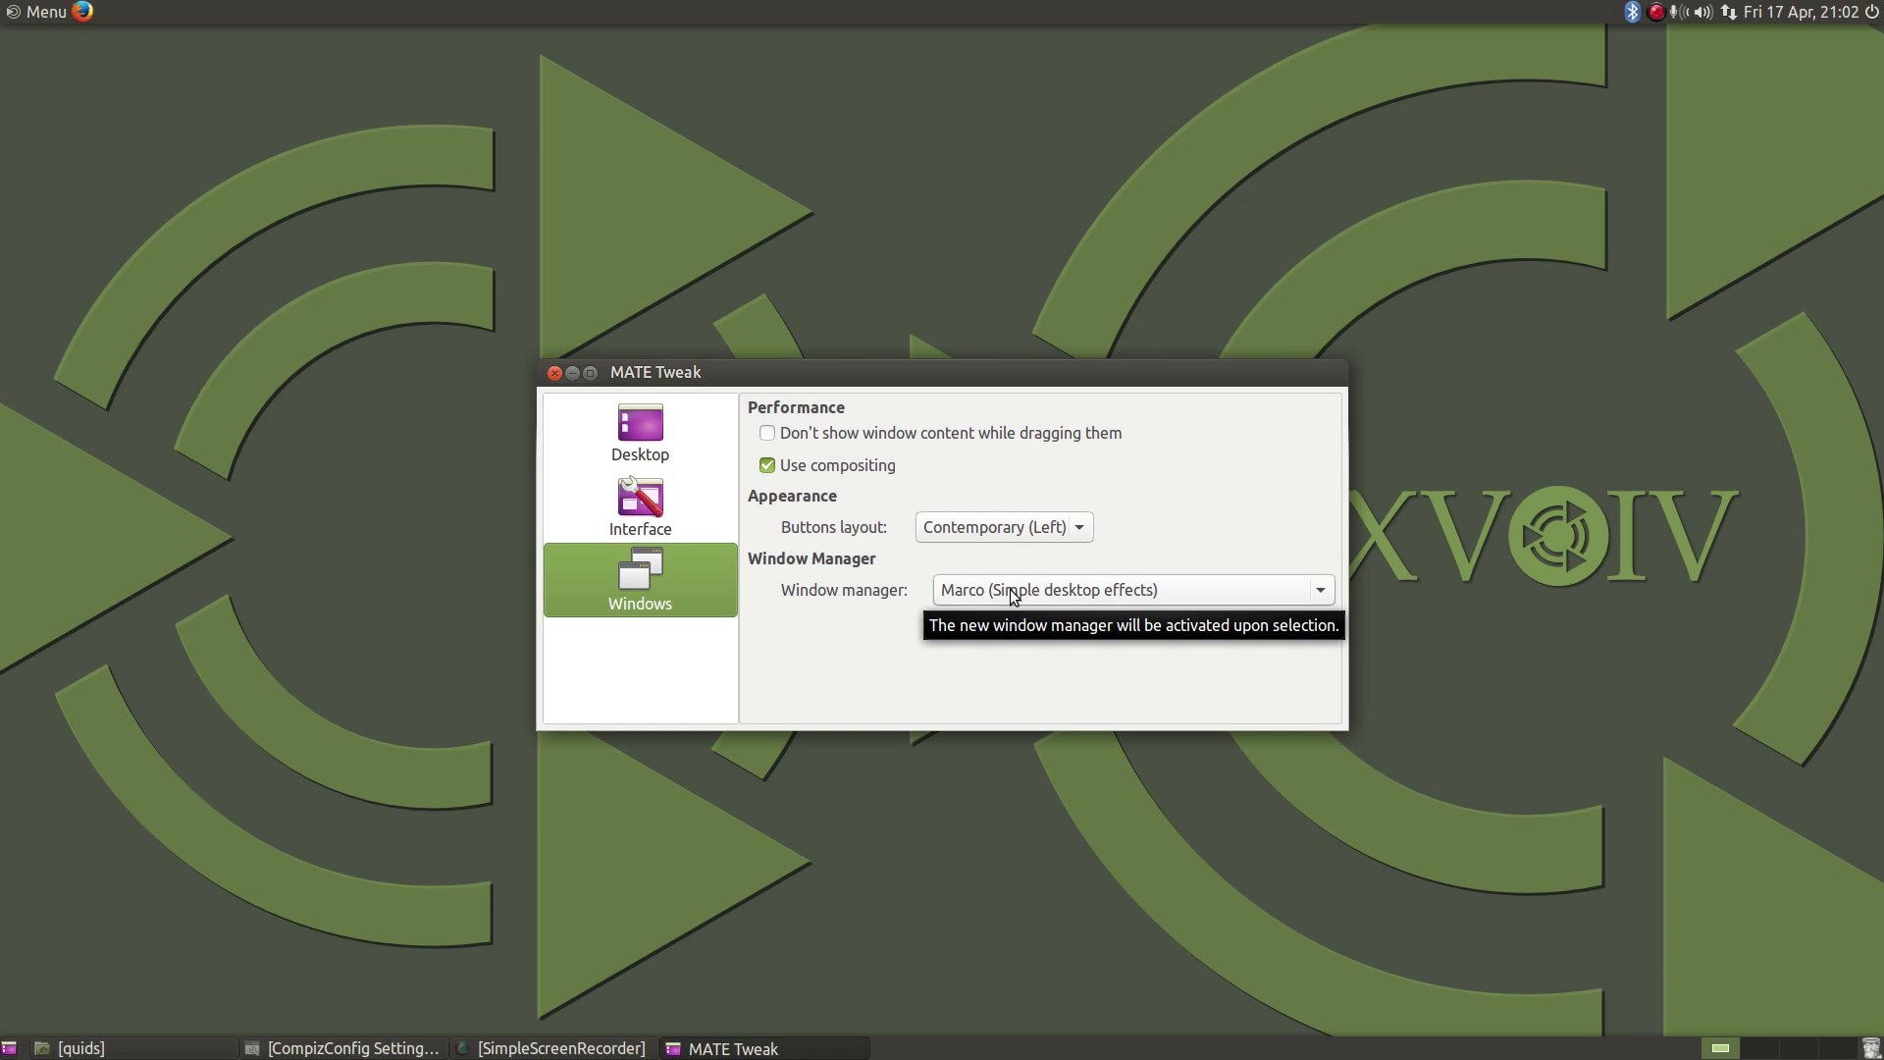
left_click(1012, 596)
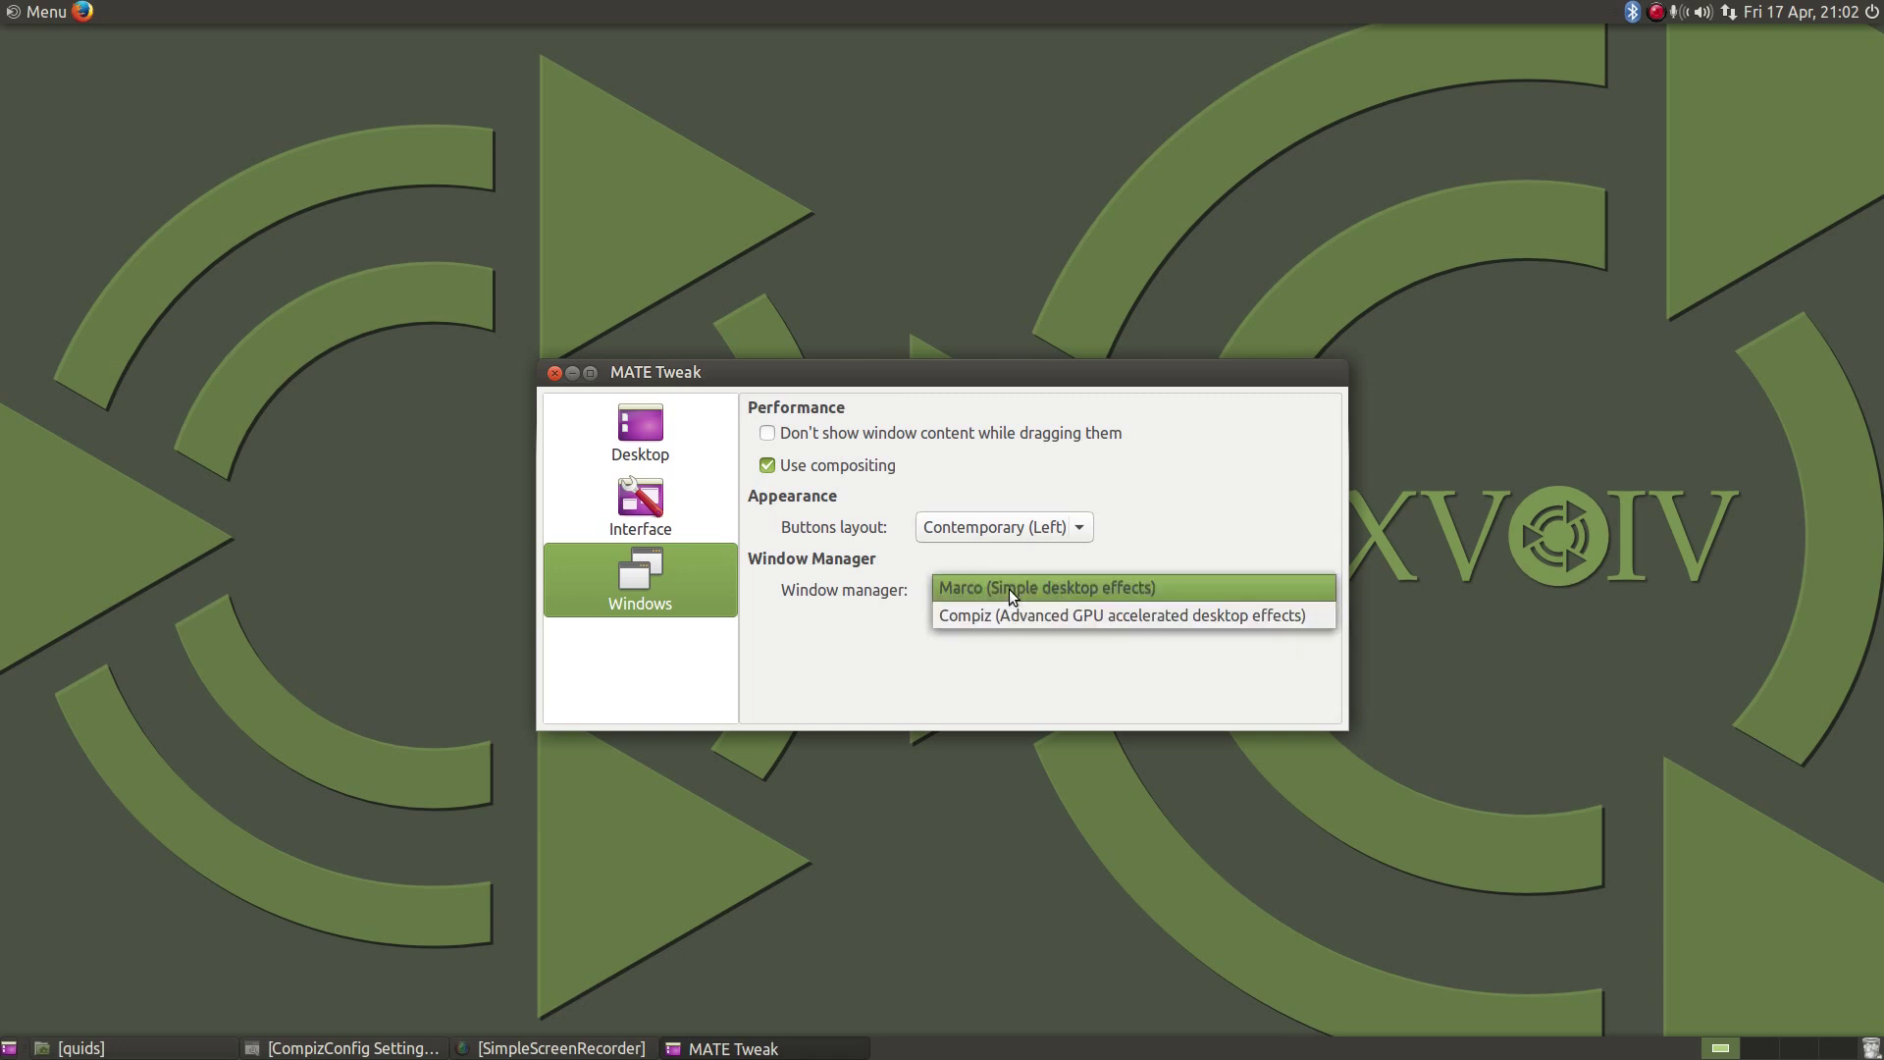
left_click(976, 648)
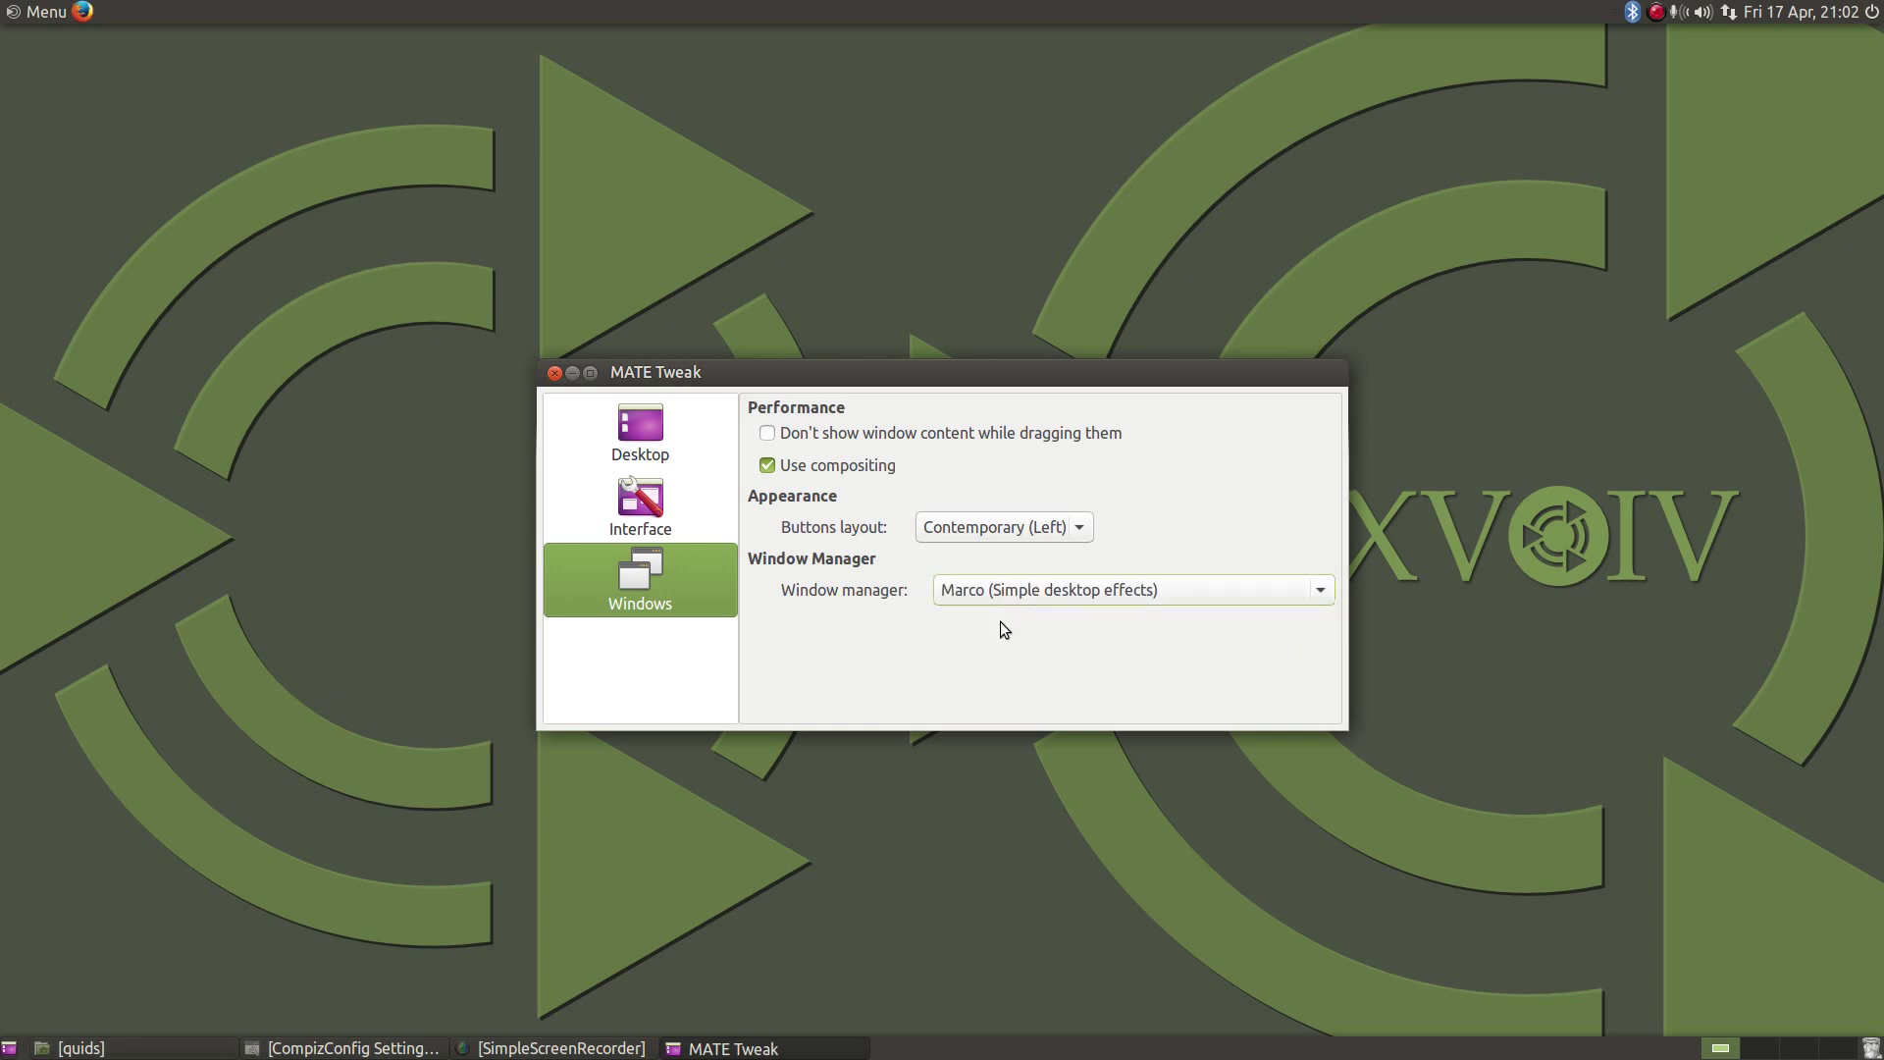
left_click(993, 595)
left_click(897, 644)
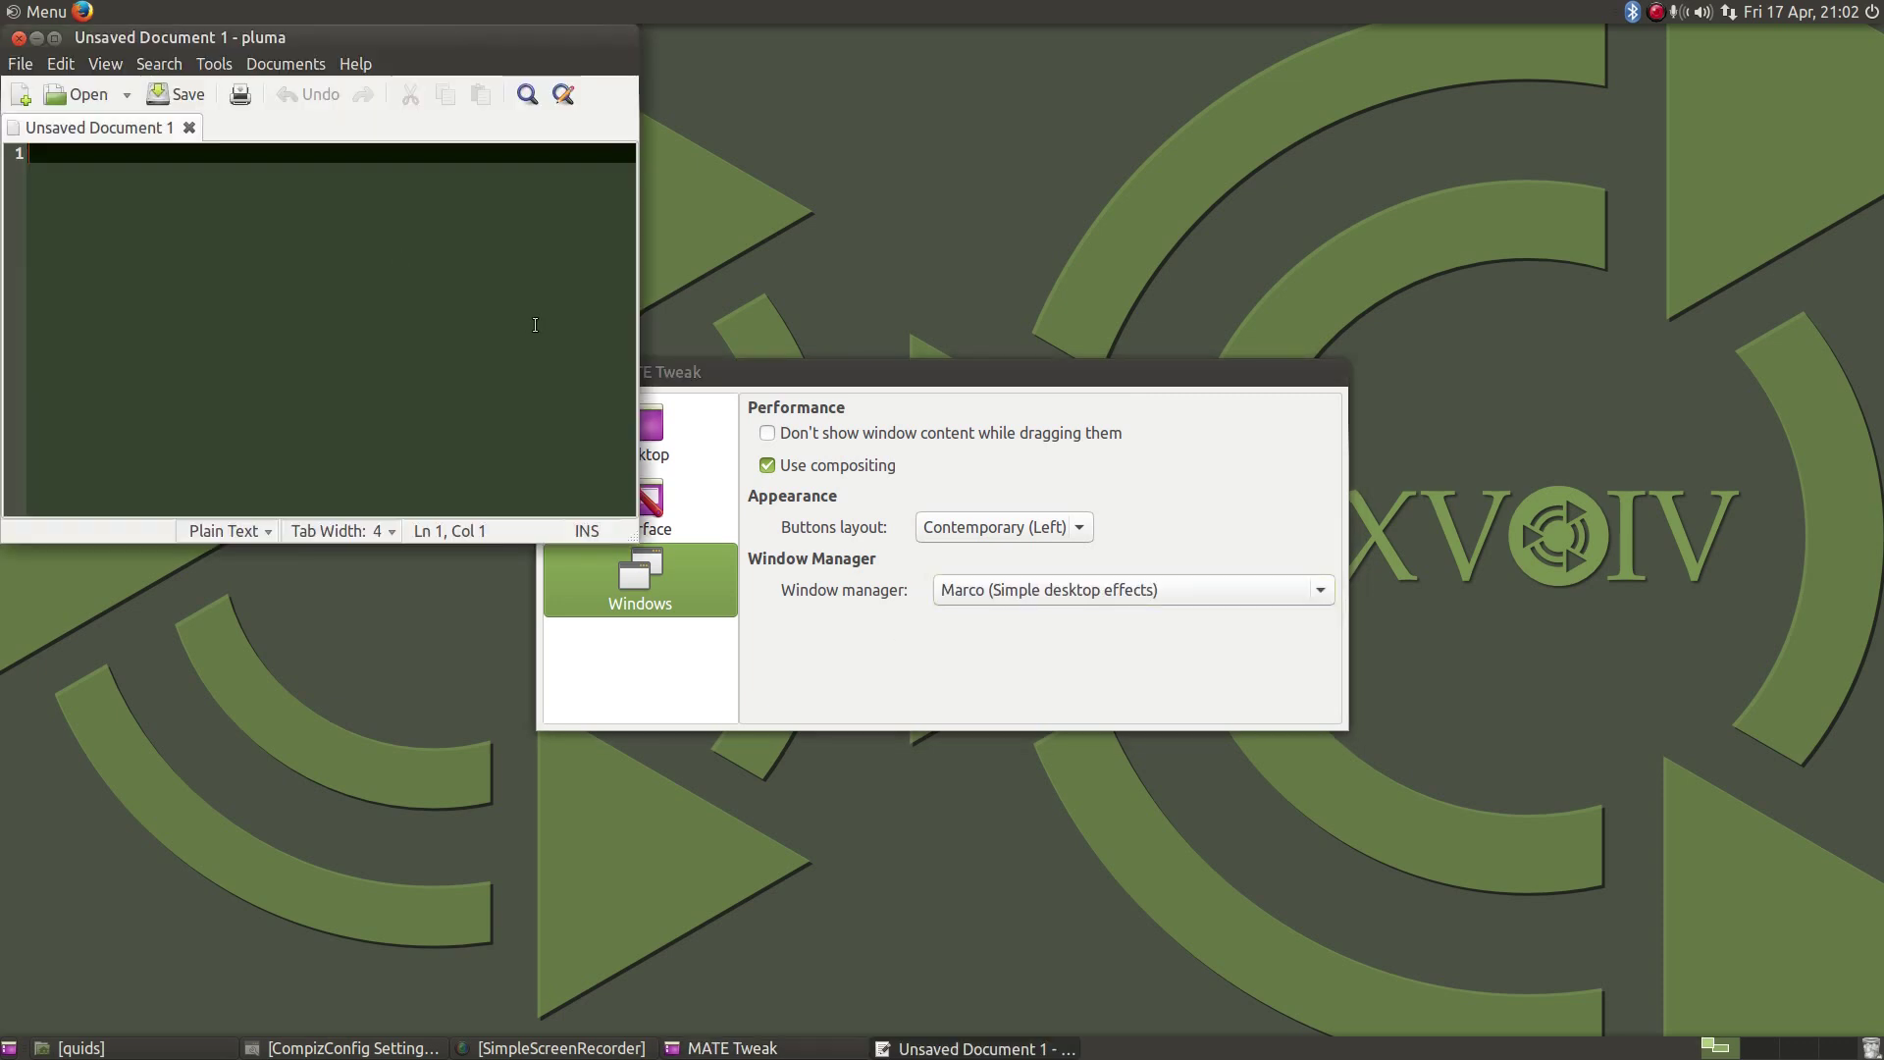
Switch the window manager back to Compiz
left_click(981, 594)
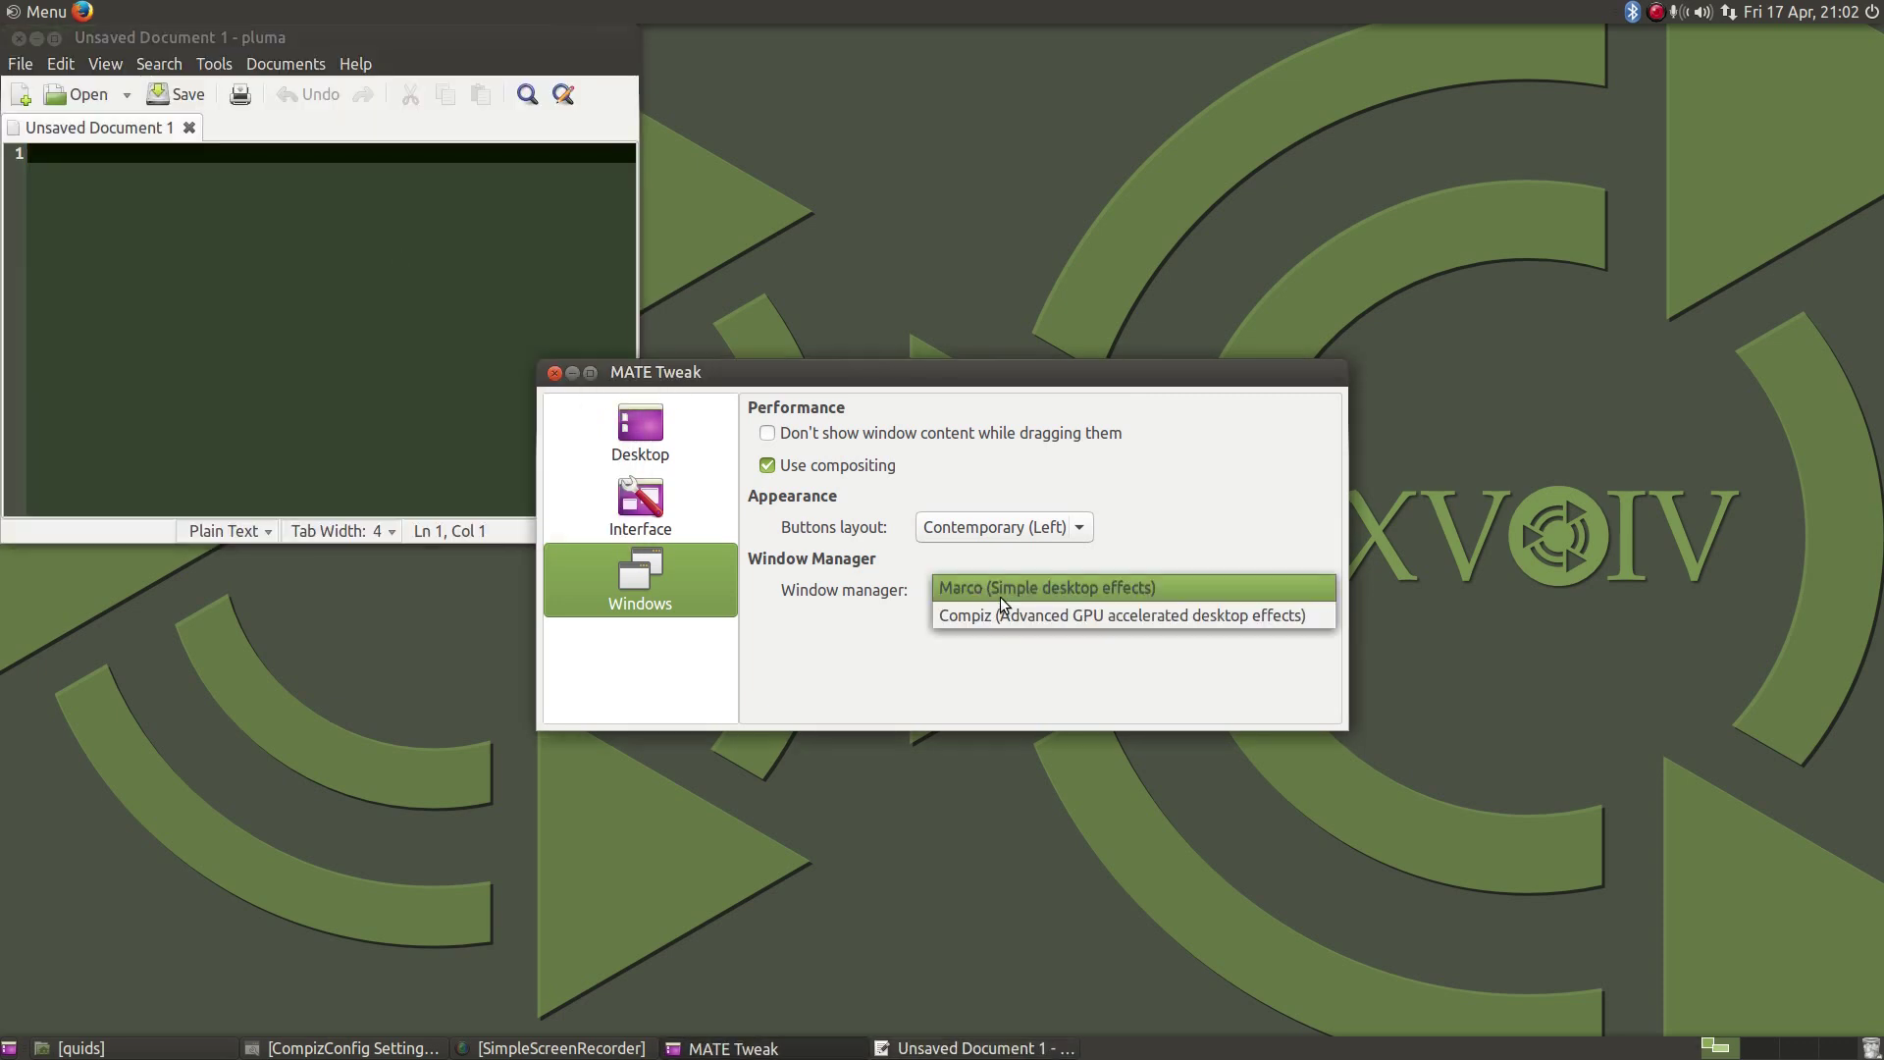
left_click(1007, 614)
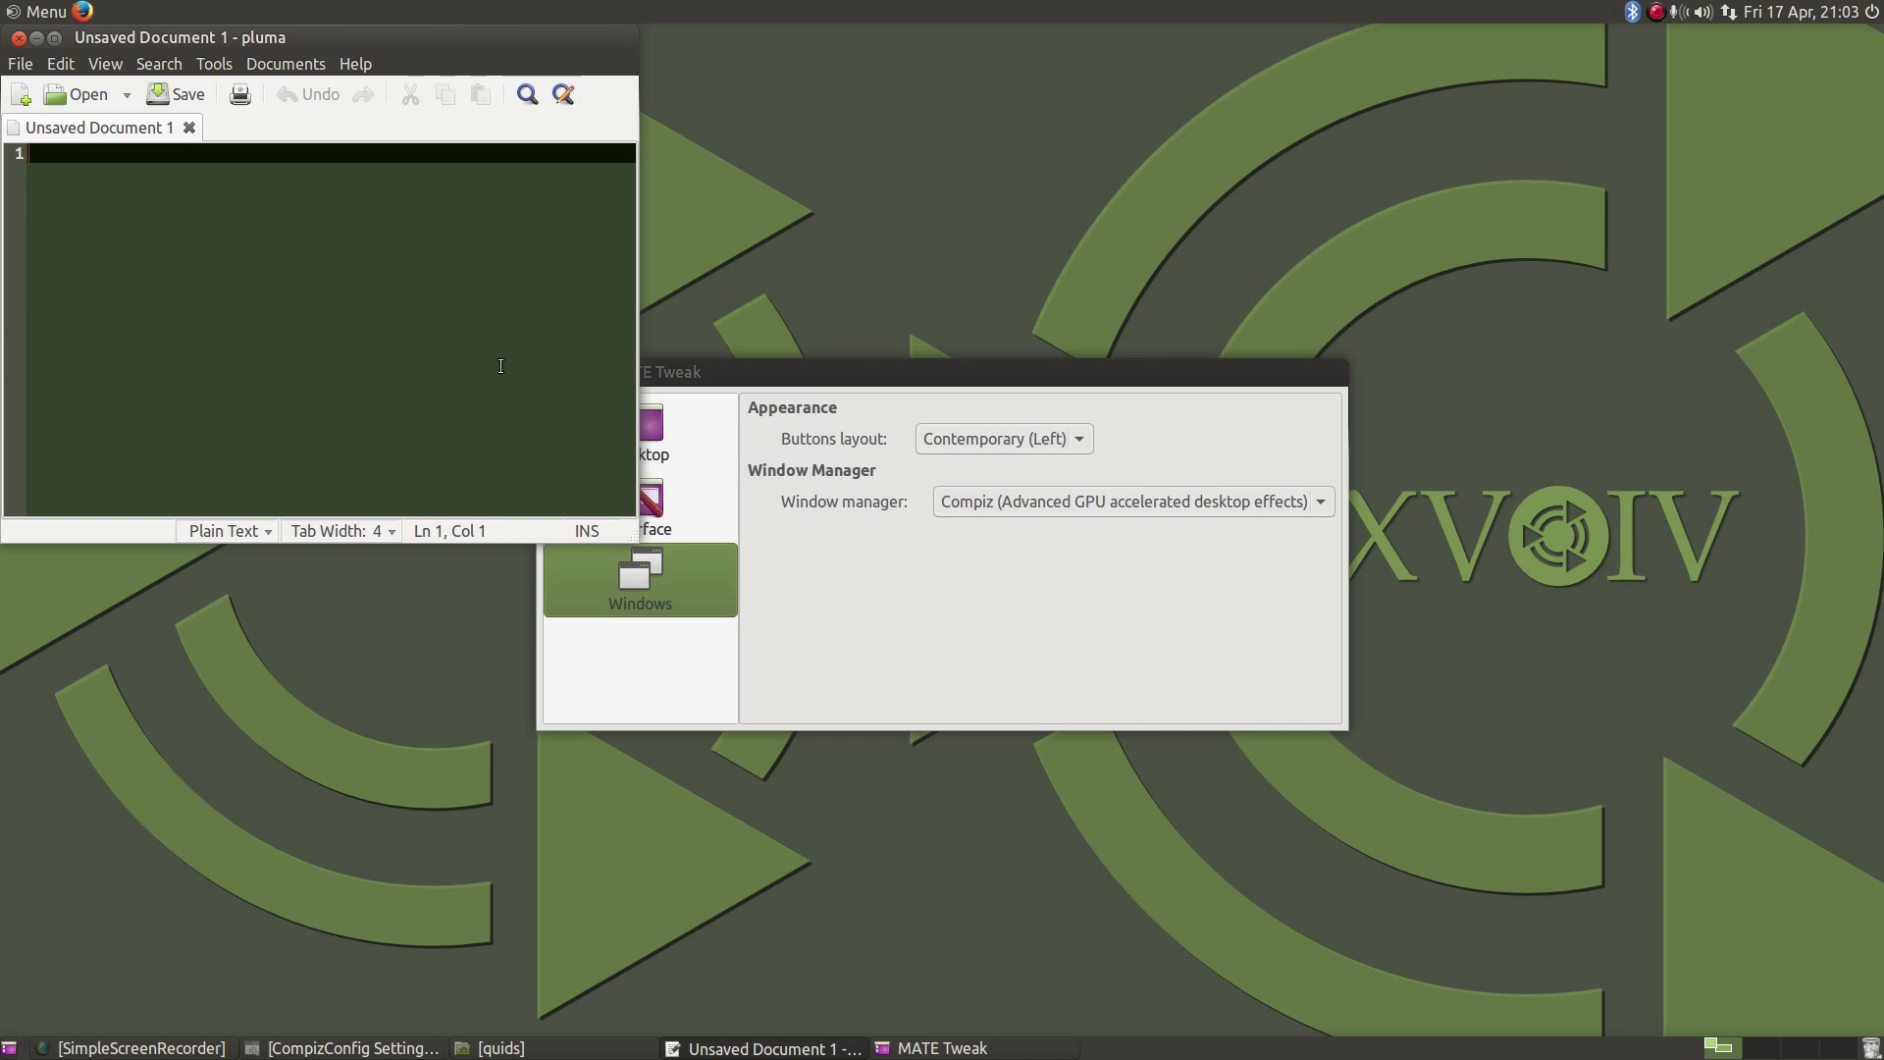
left_click(907, 607)
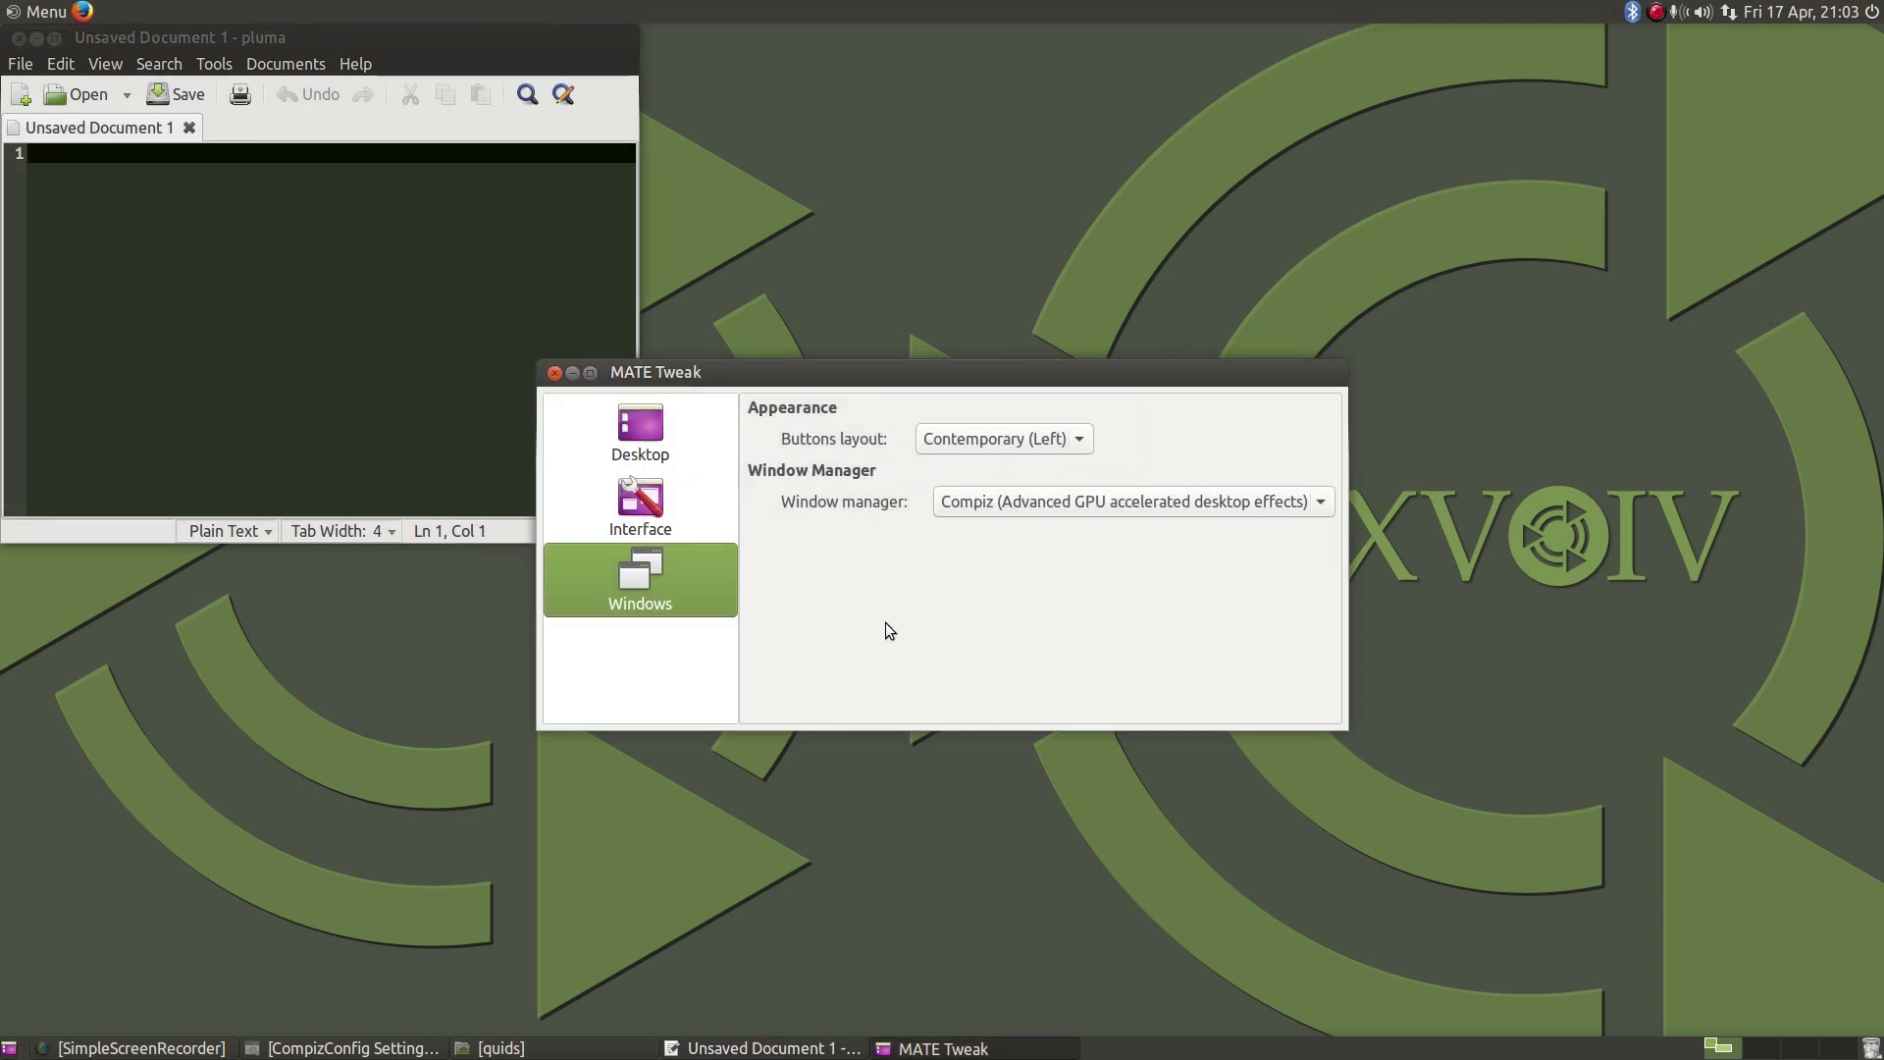
Restore the quids folder and CompizConfig Settings Manager windows and raise each, ending on MATE Tweak
left_click(528, 1050)
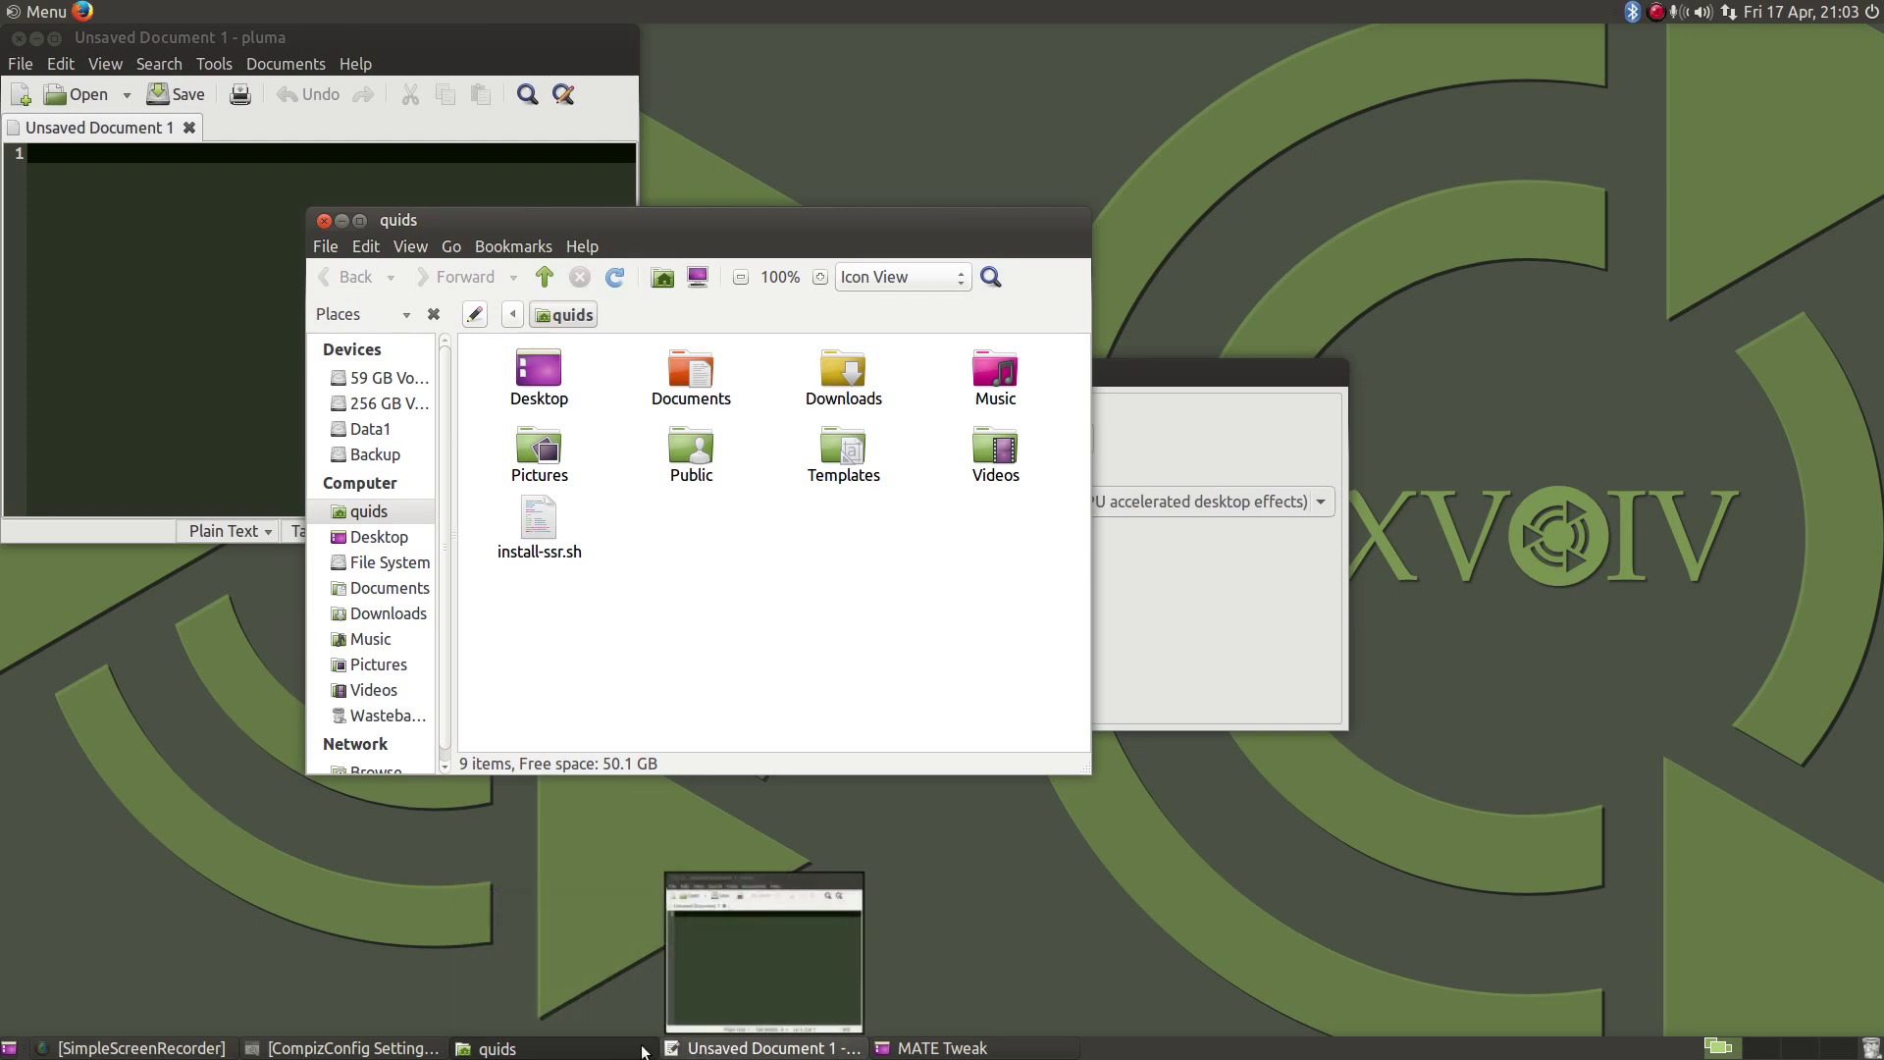
left_click(343, 1048)
left_click(1121, 403)
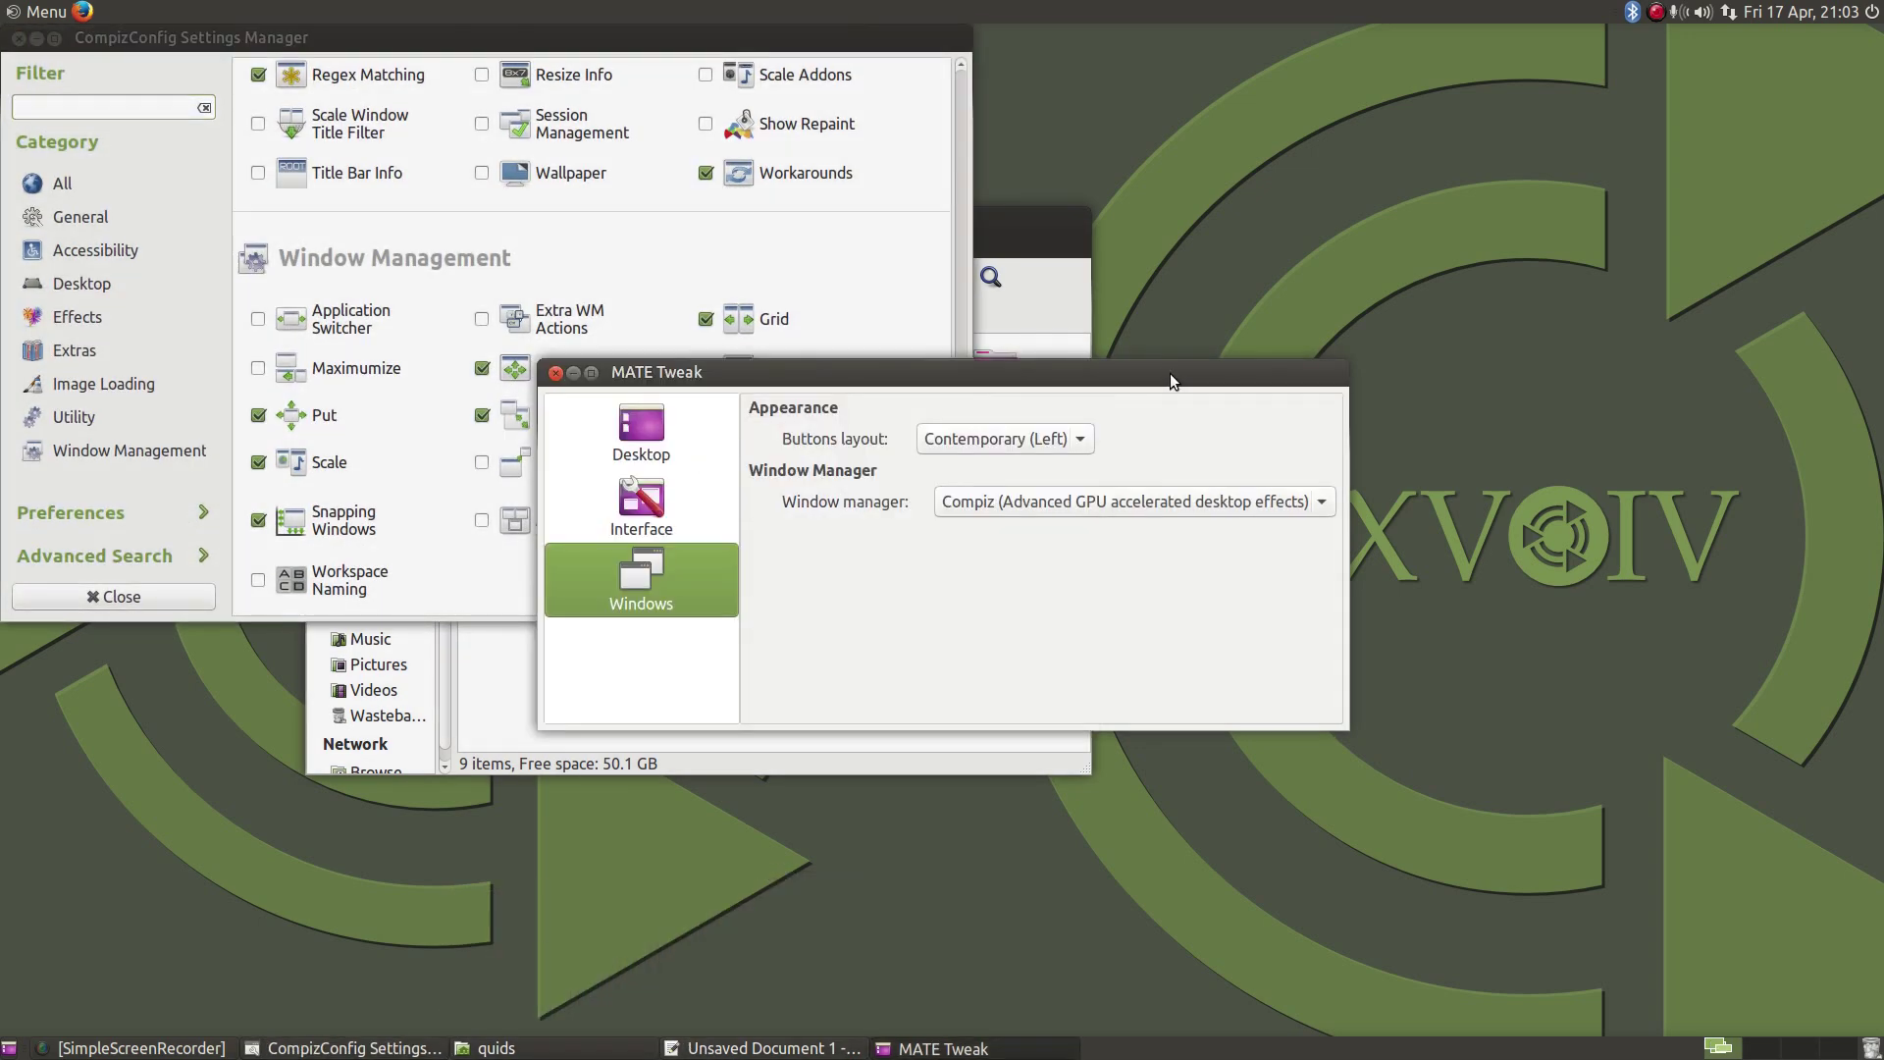
left_click(868, 45)
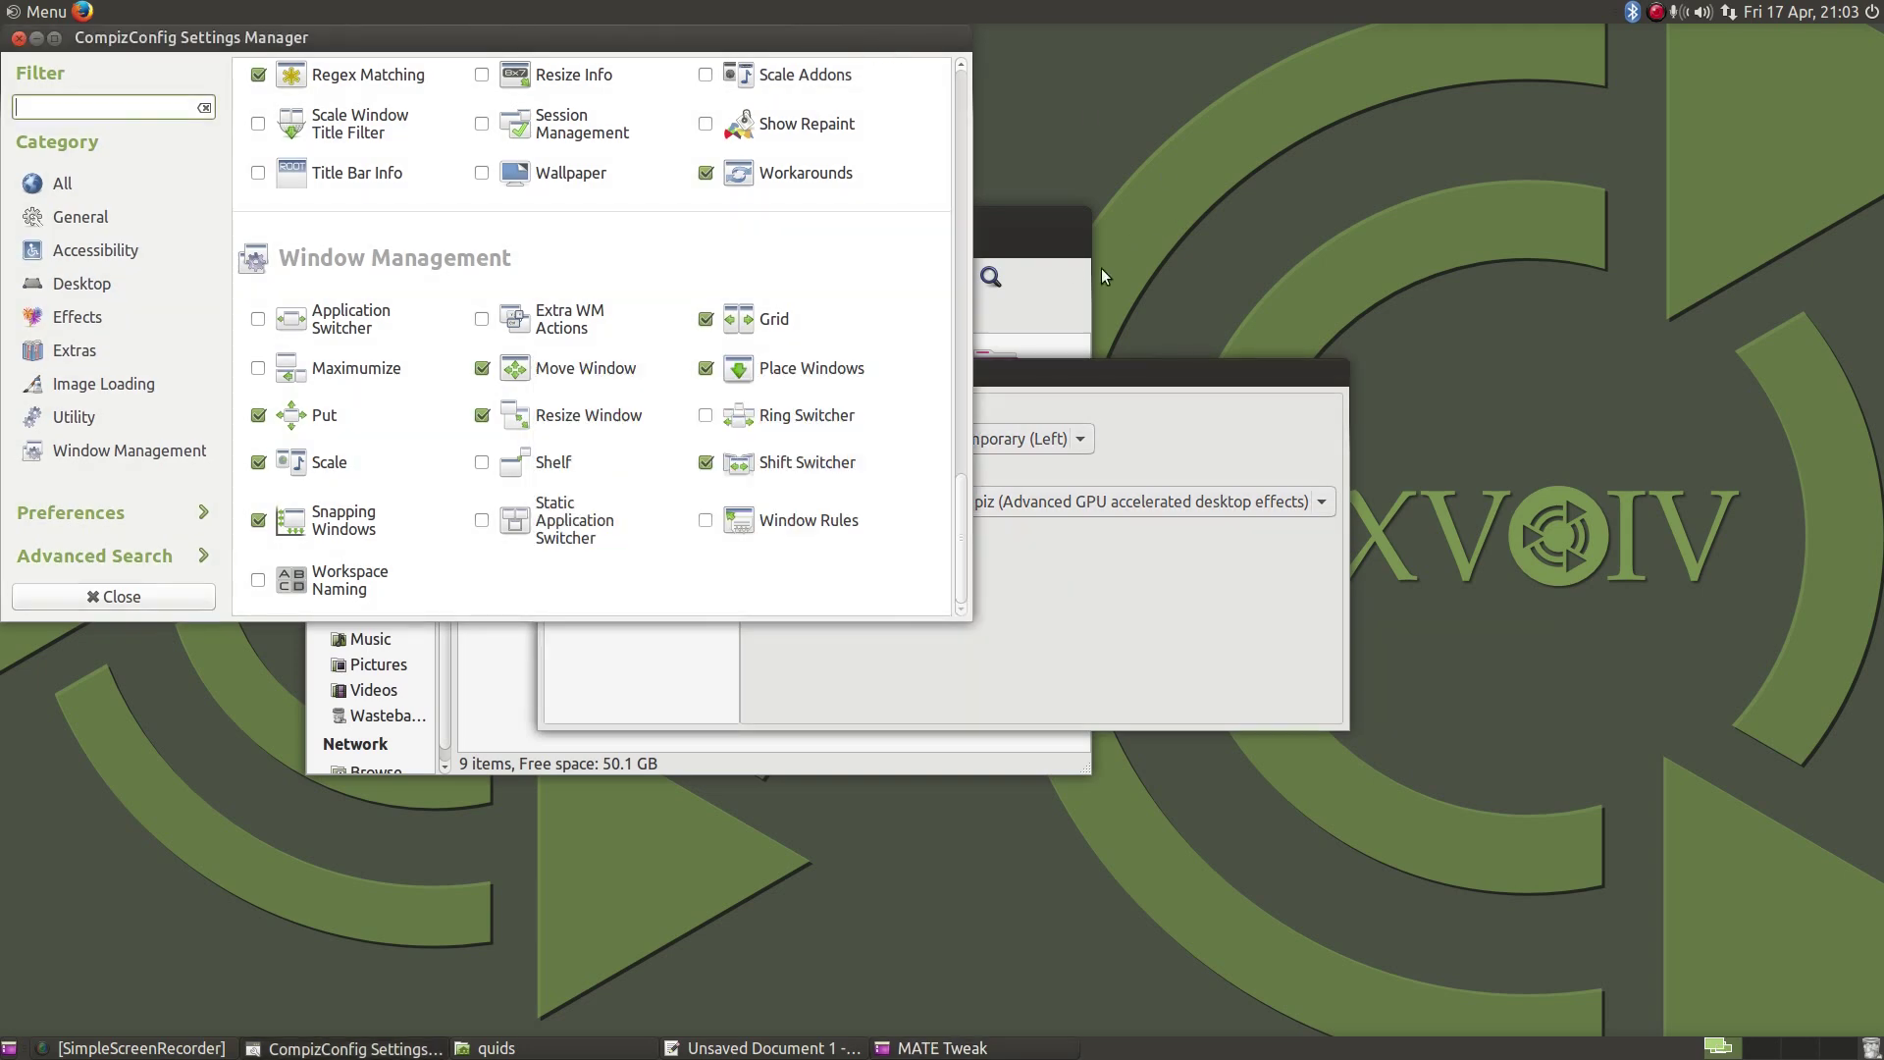
left_click(1032, 230)
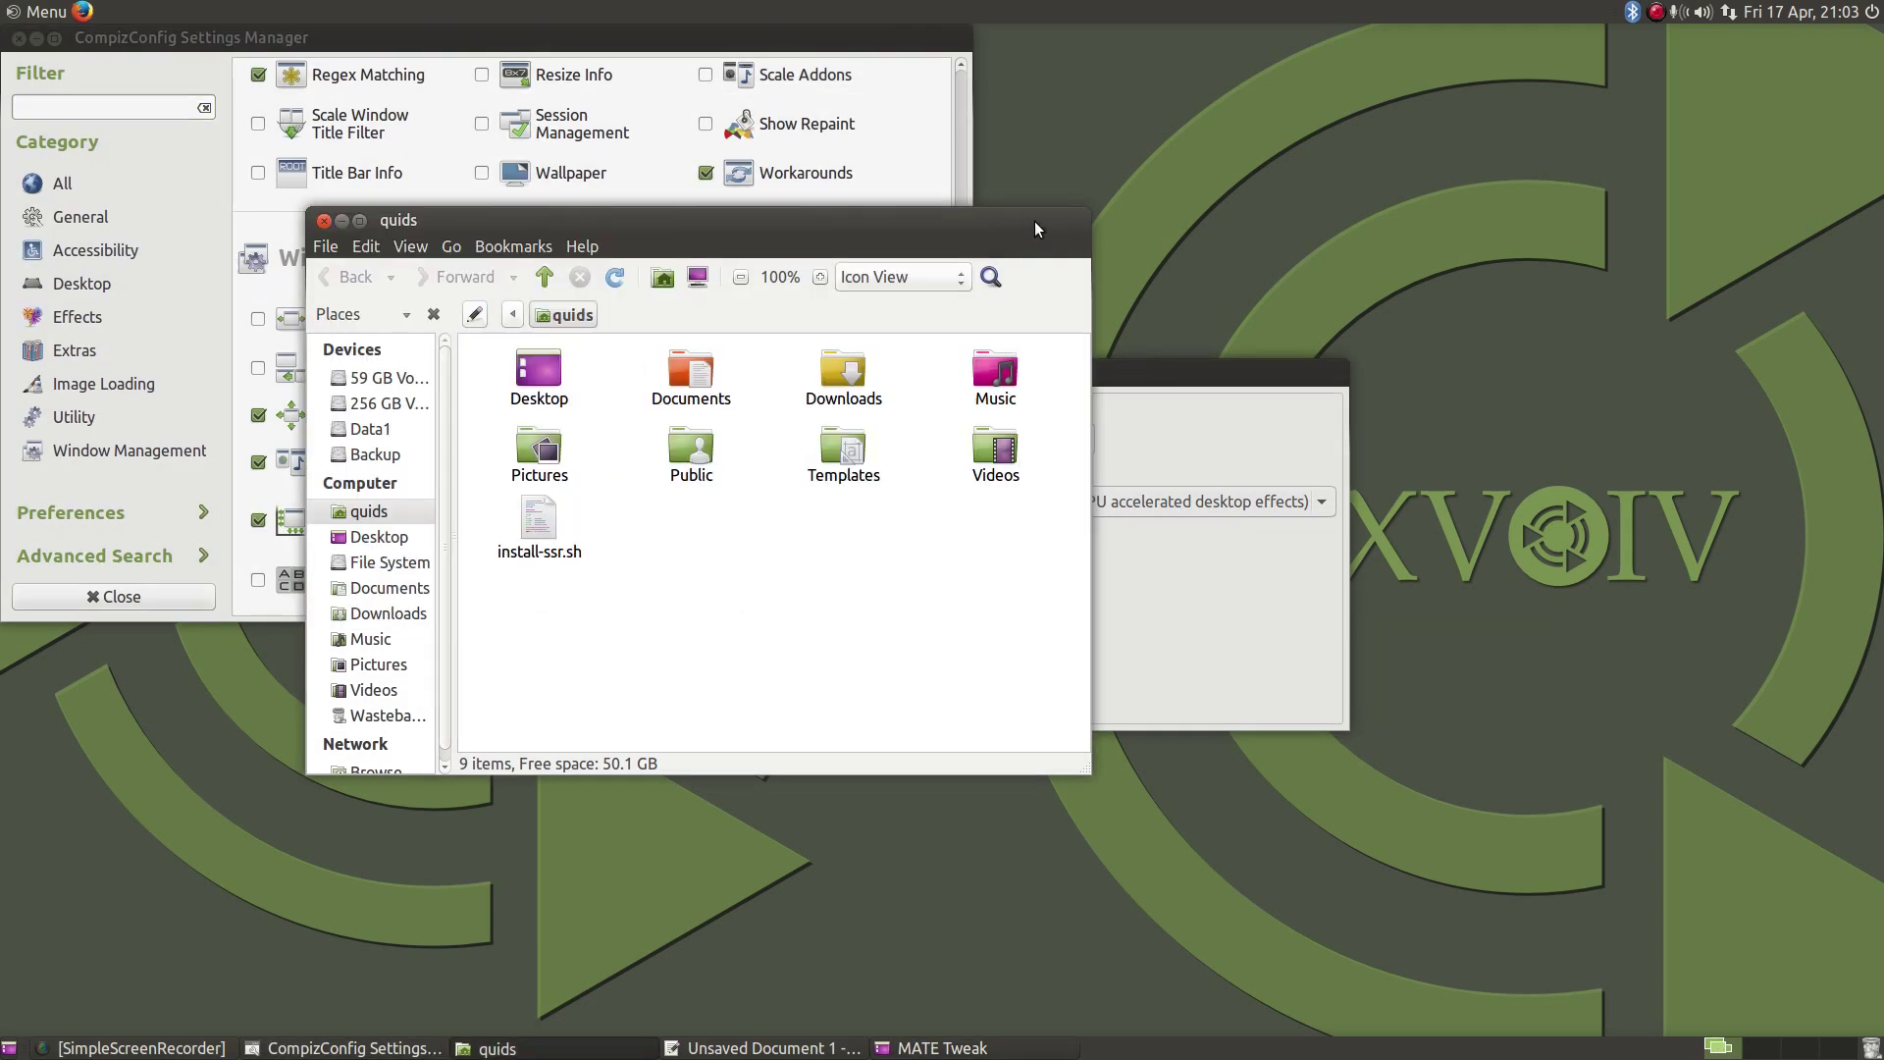
left_click(1170, 383)
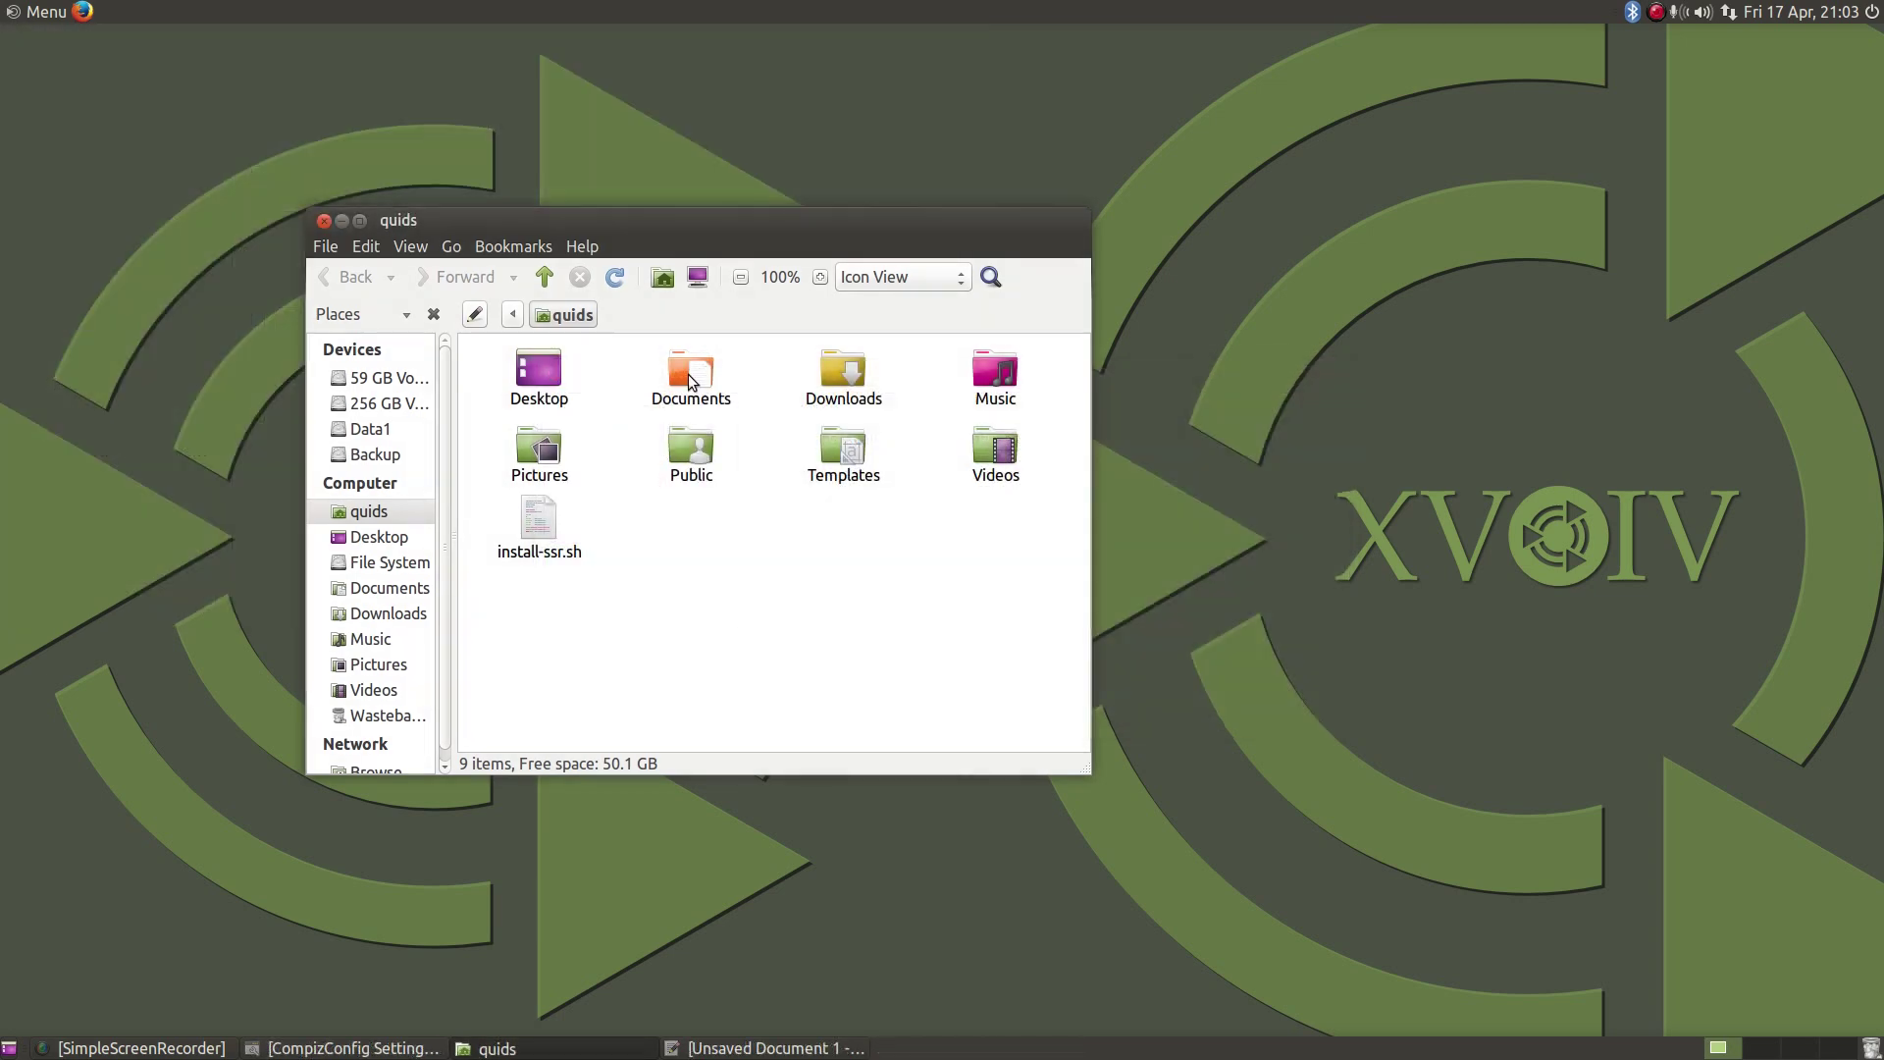
Give the Documents folder a custom colour via Folder's Color > Custom
left_click(691, 381)
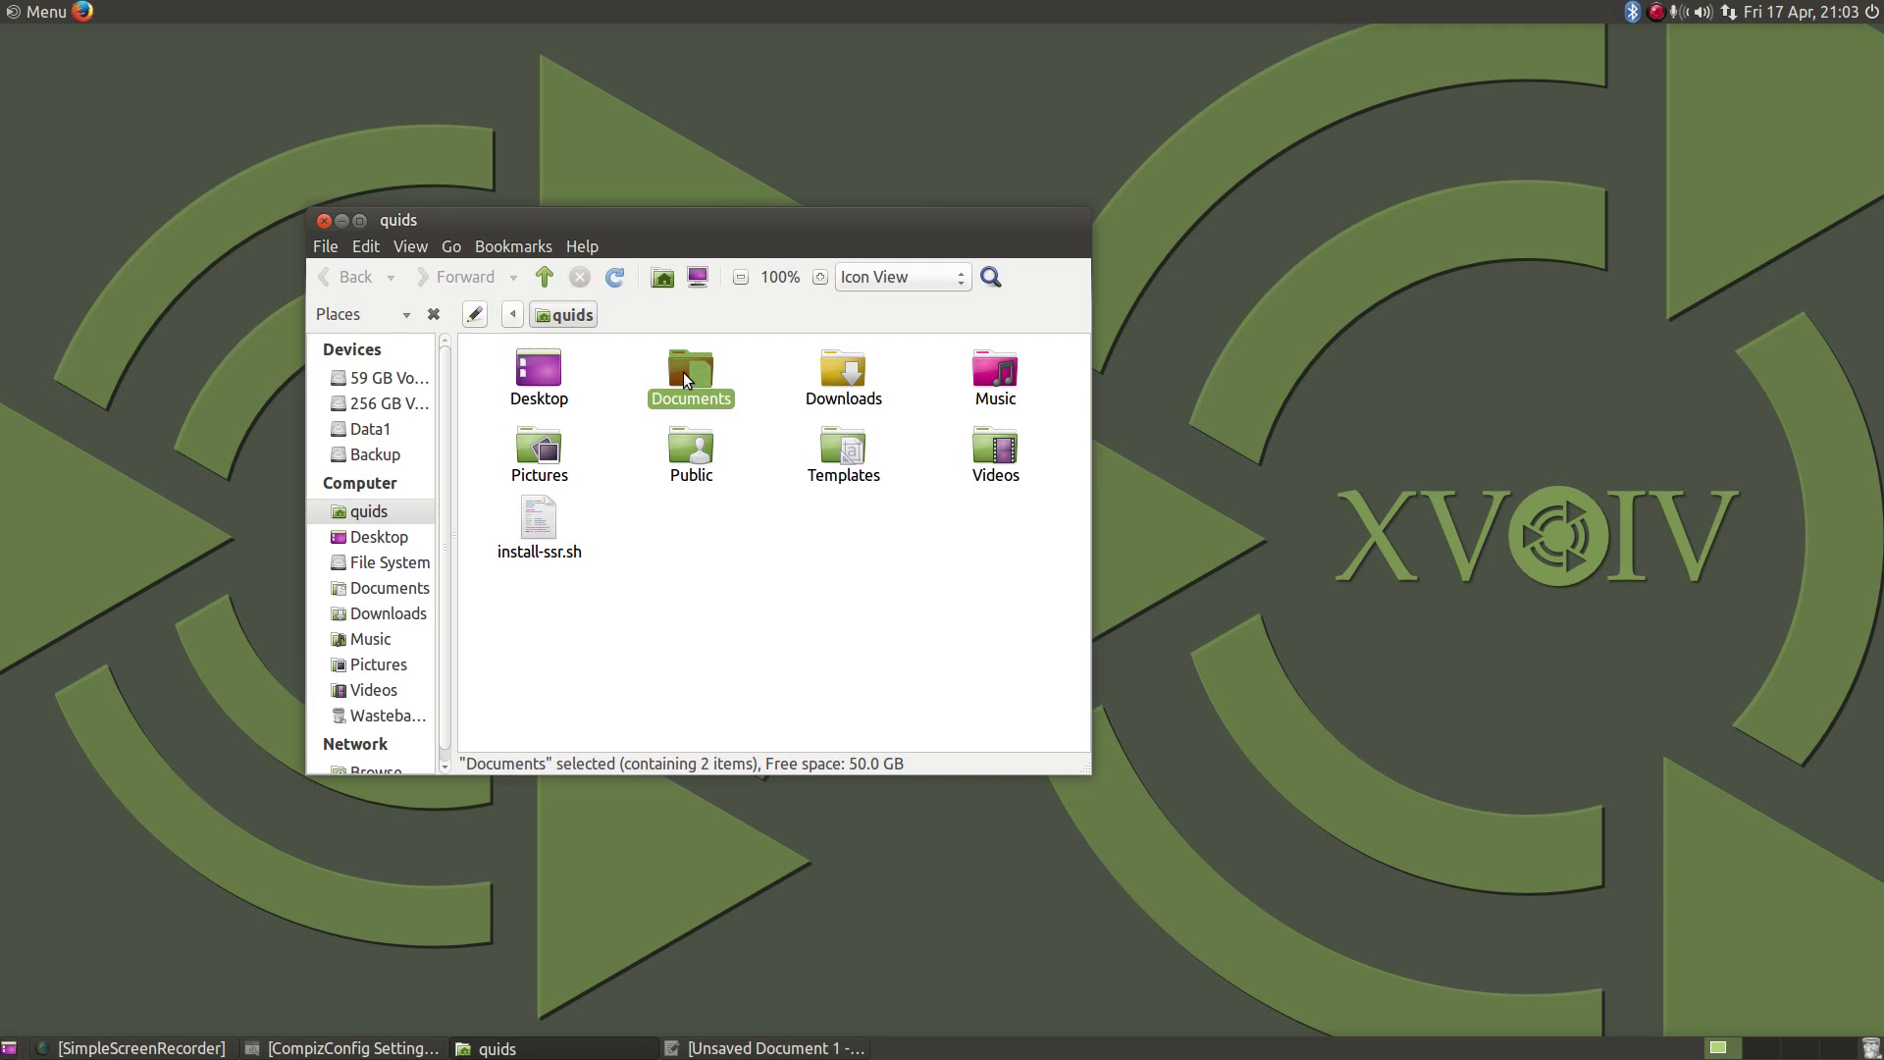
right_click(683, 373)
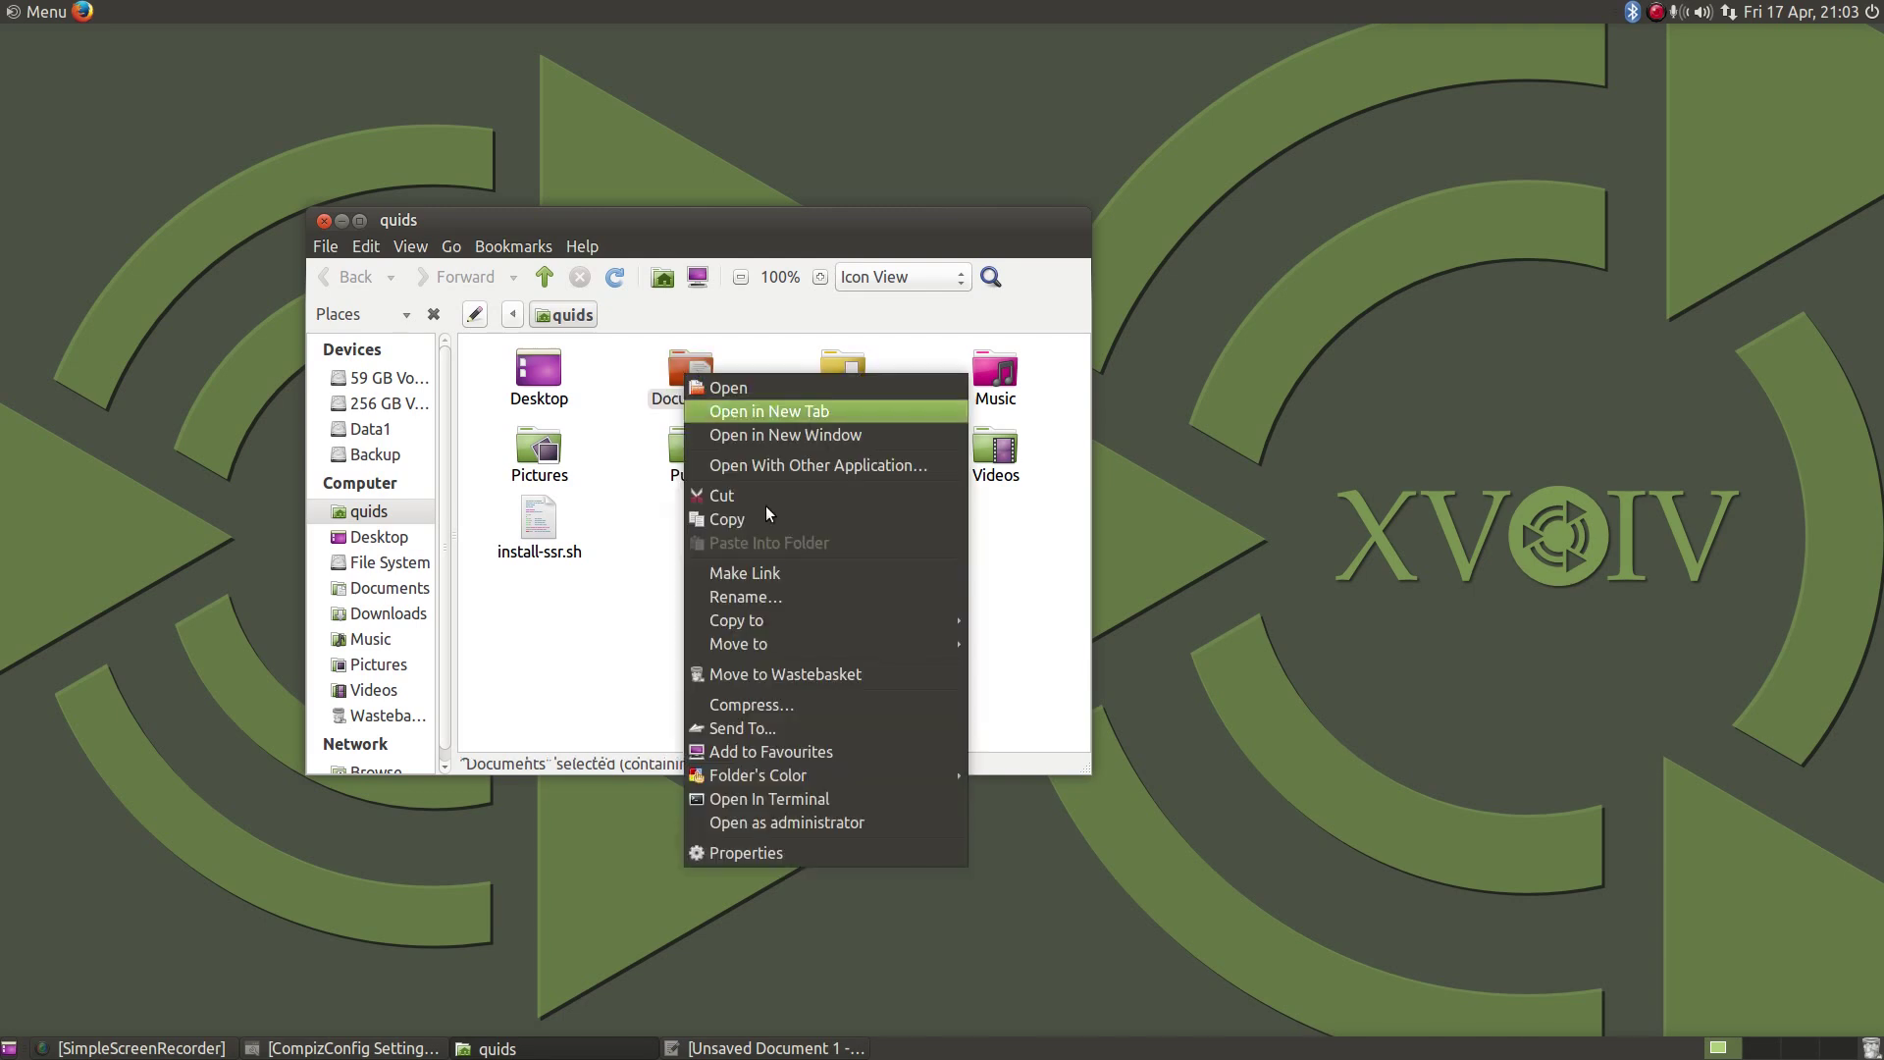
mouse_move(821, 772)
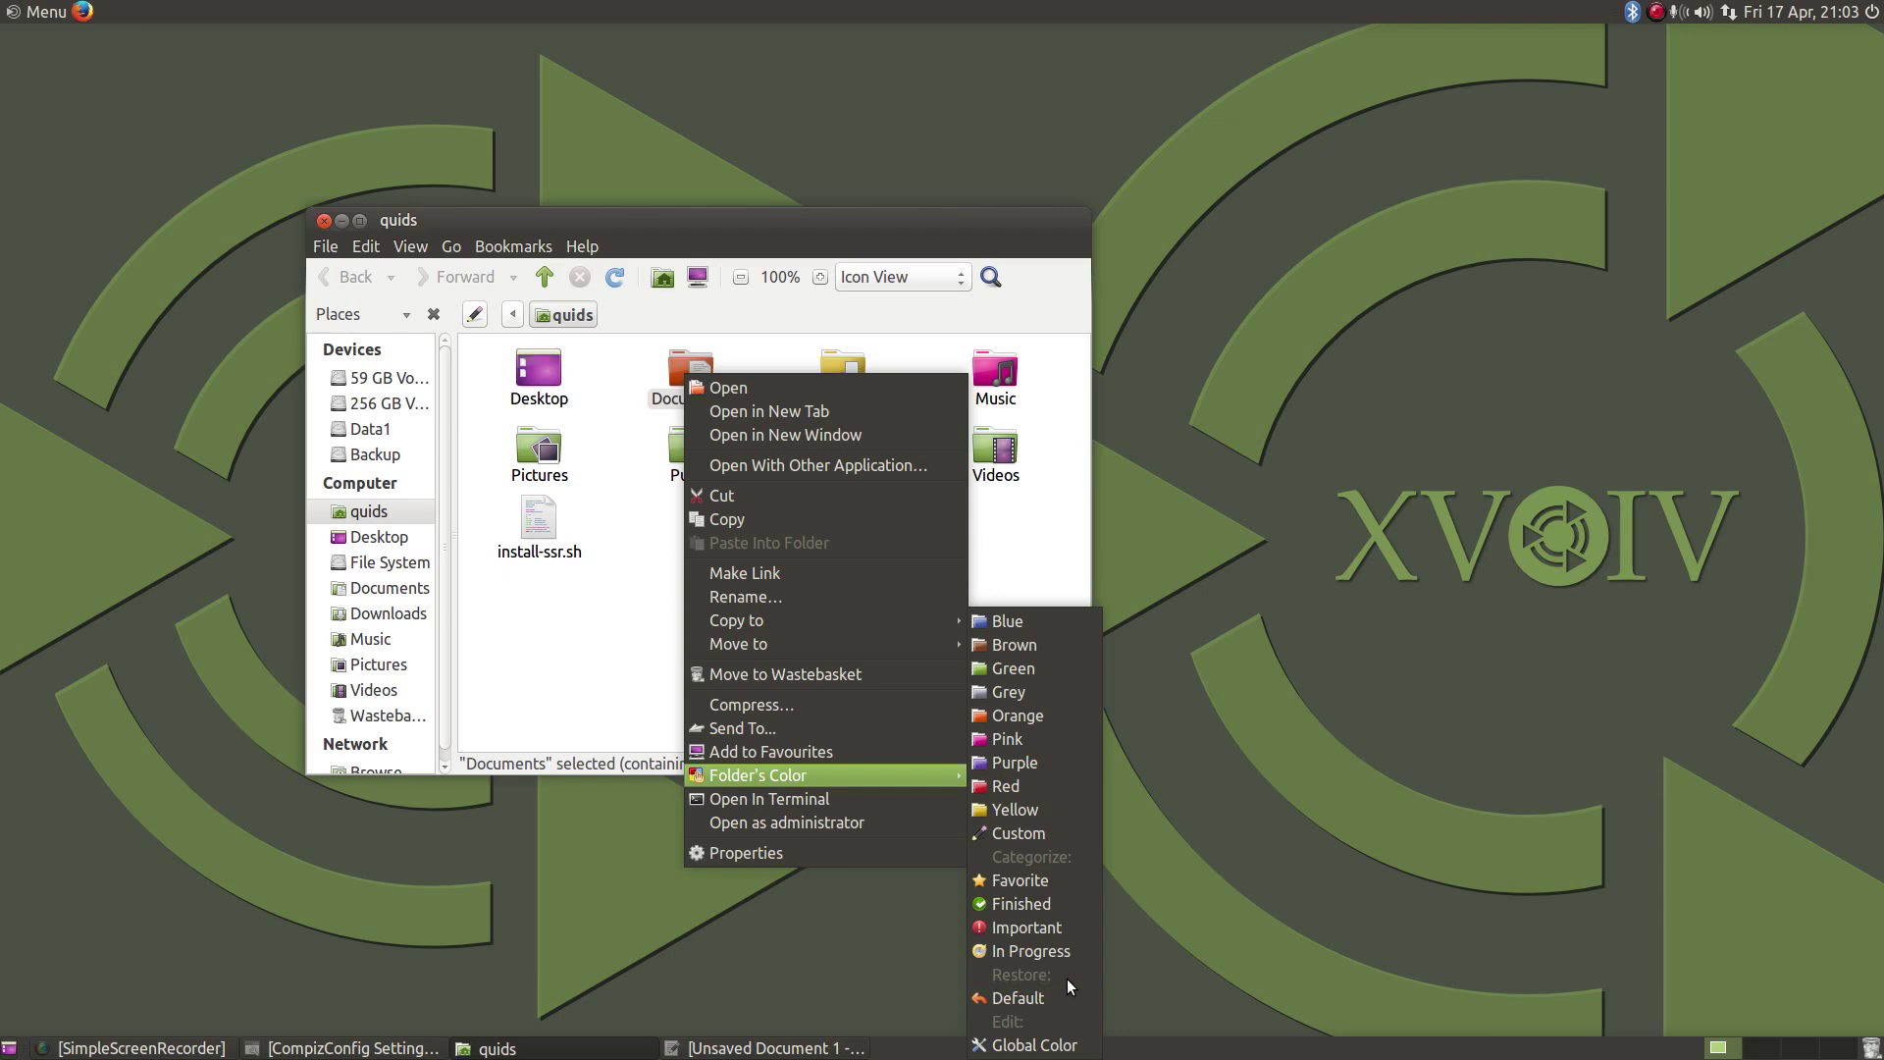
left_click(1029, 831)
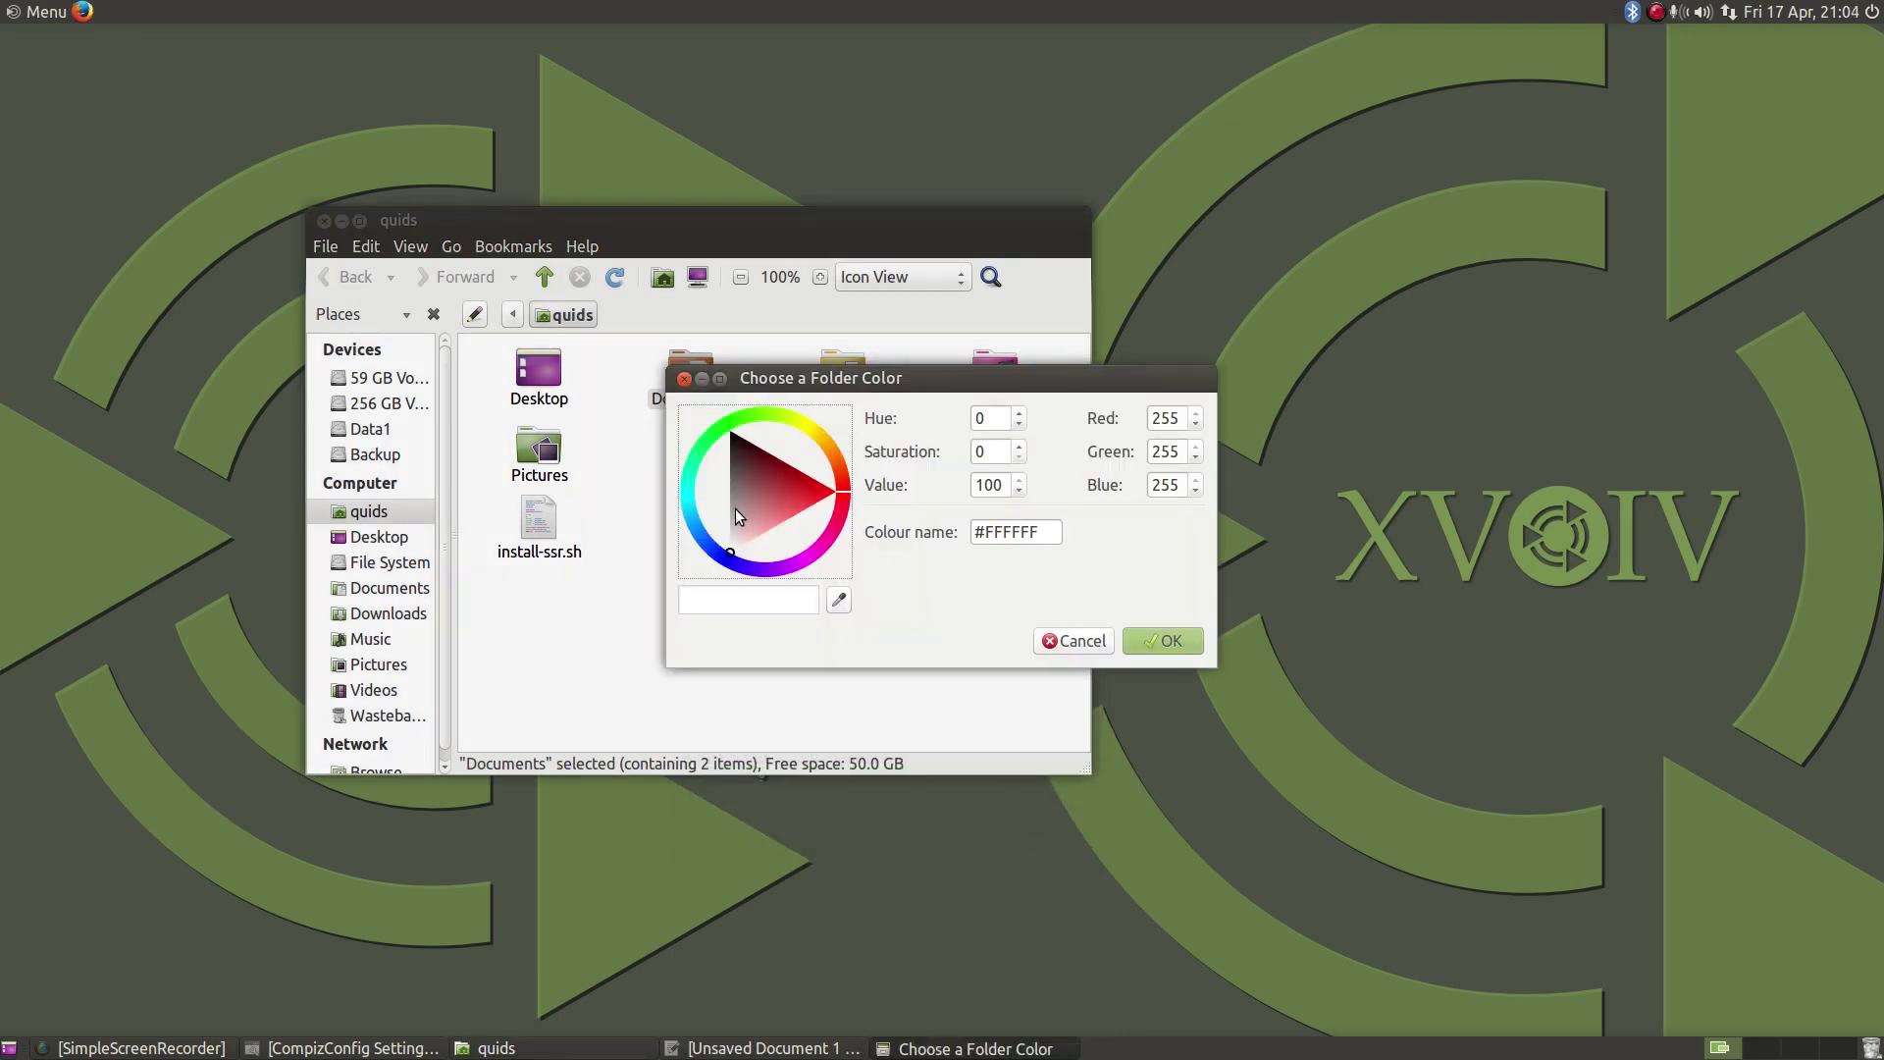
left_click(686, 516)
key("Return")
left_click(763, 457)
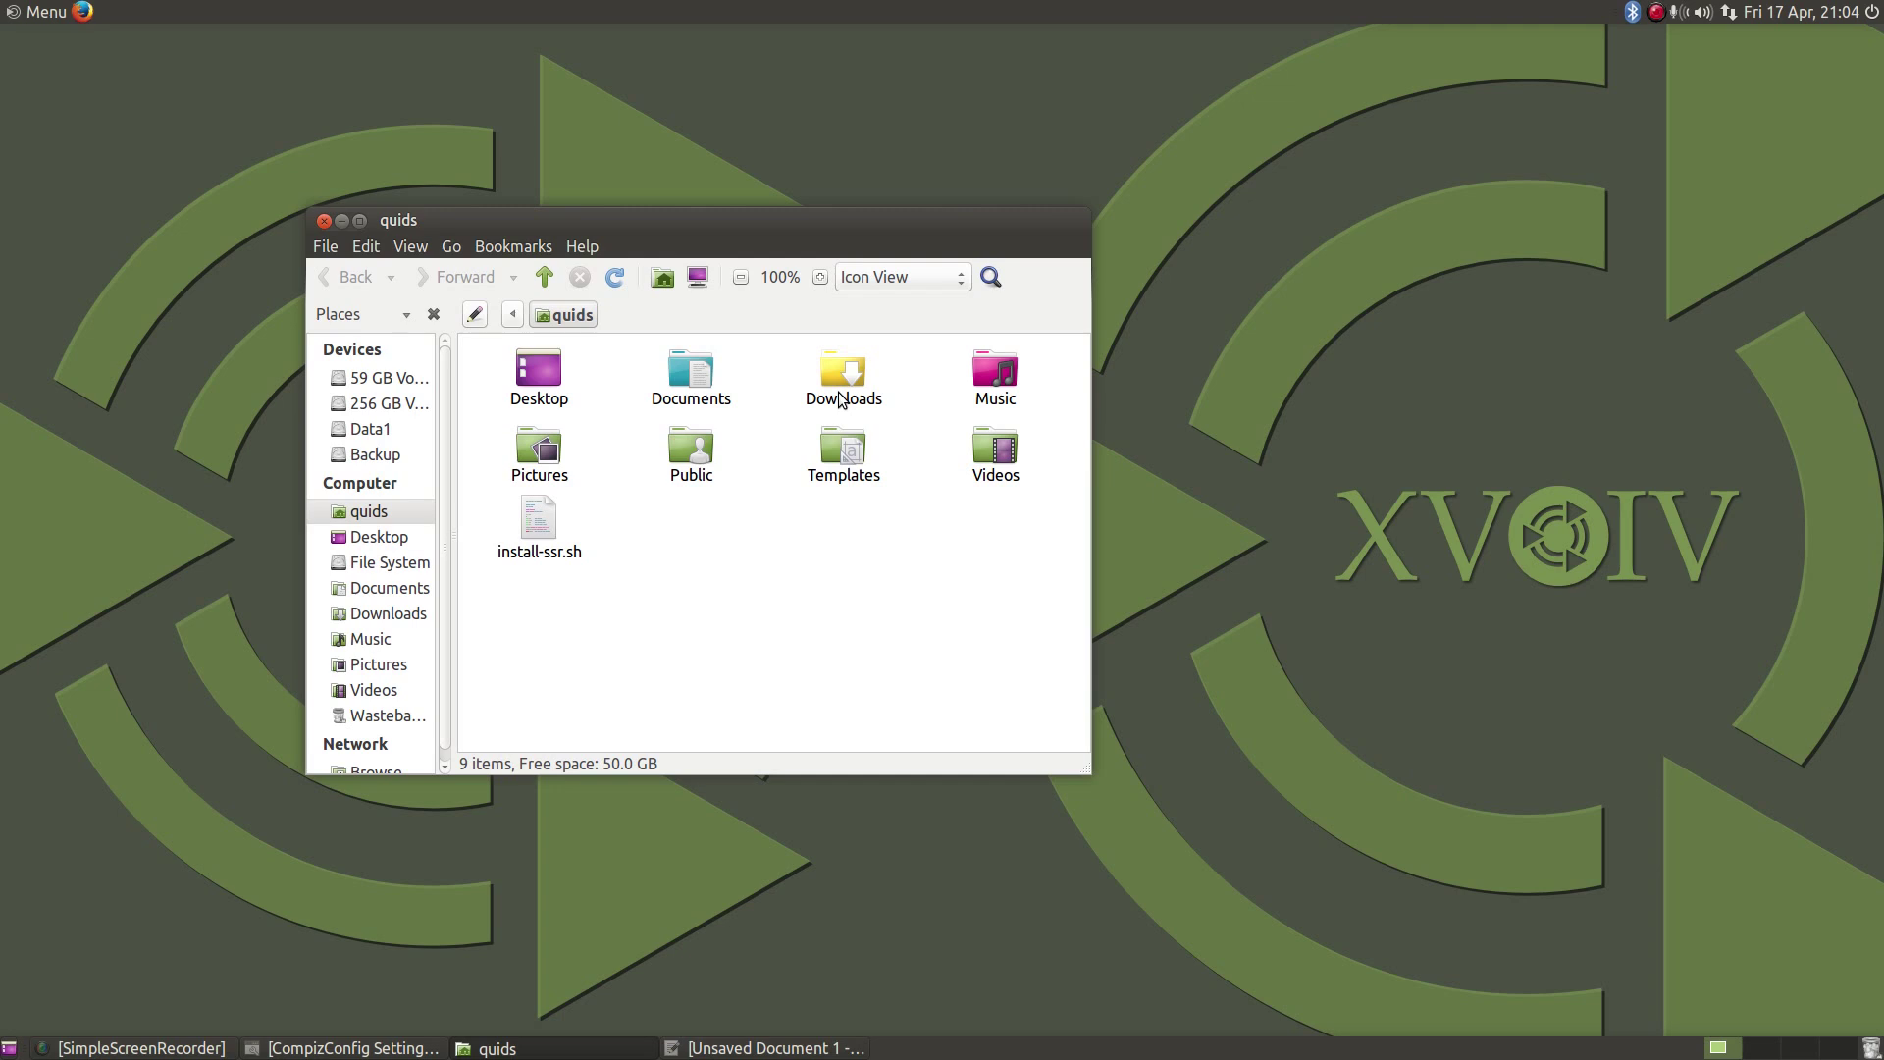
left_click(695, 376)
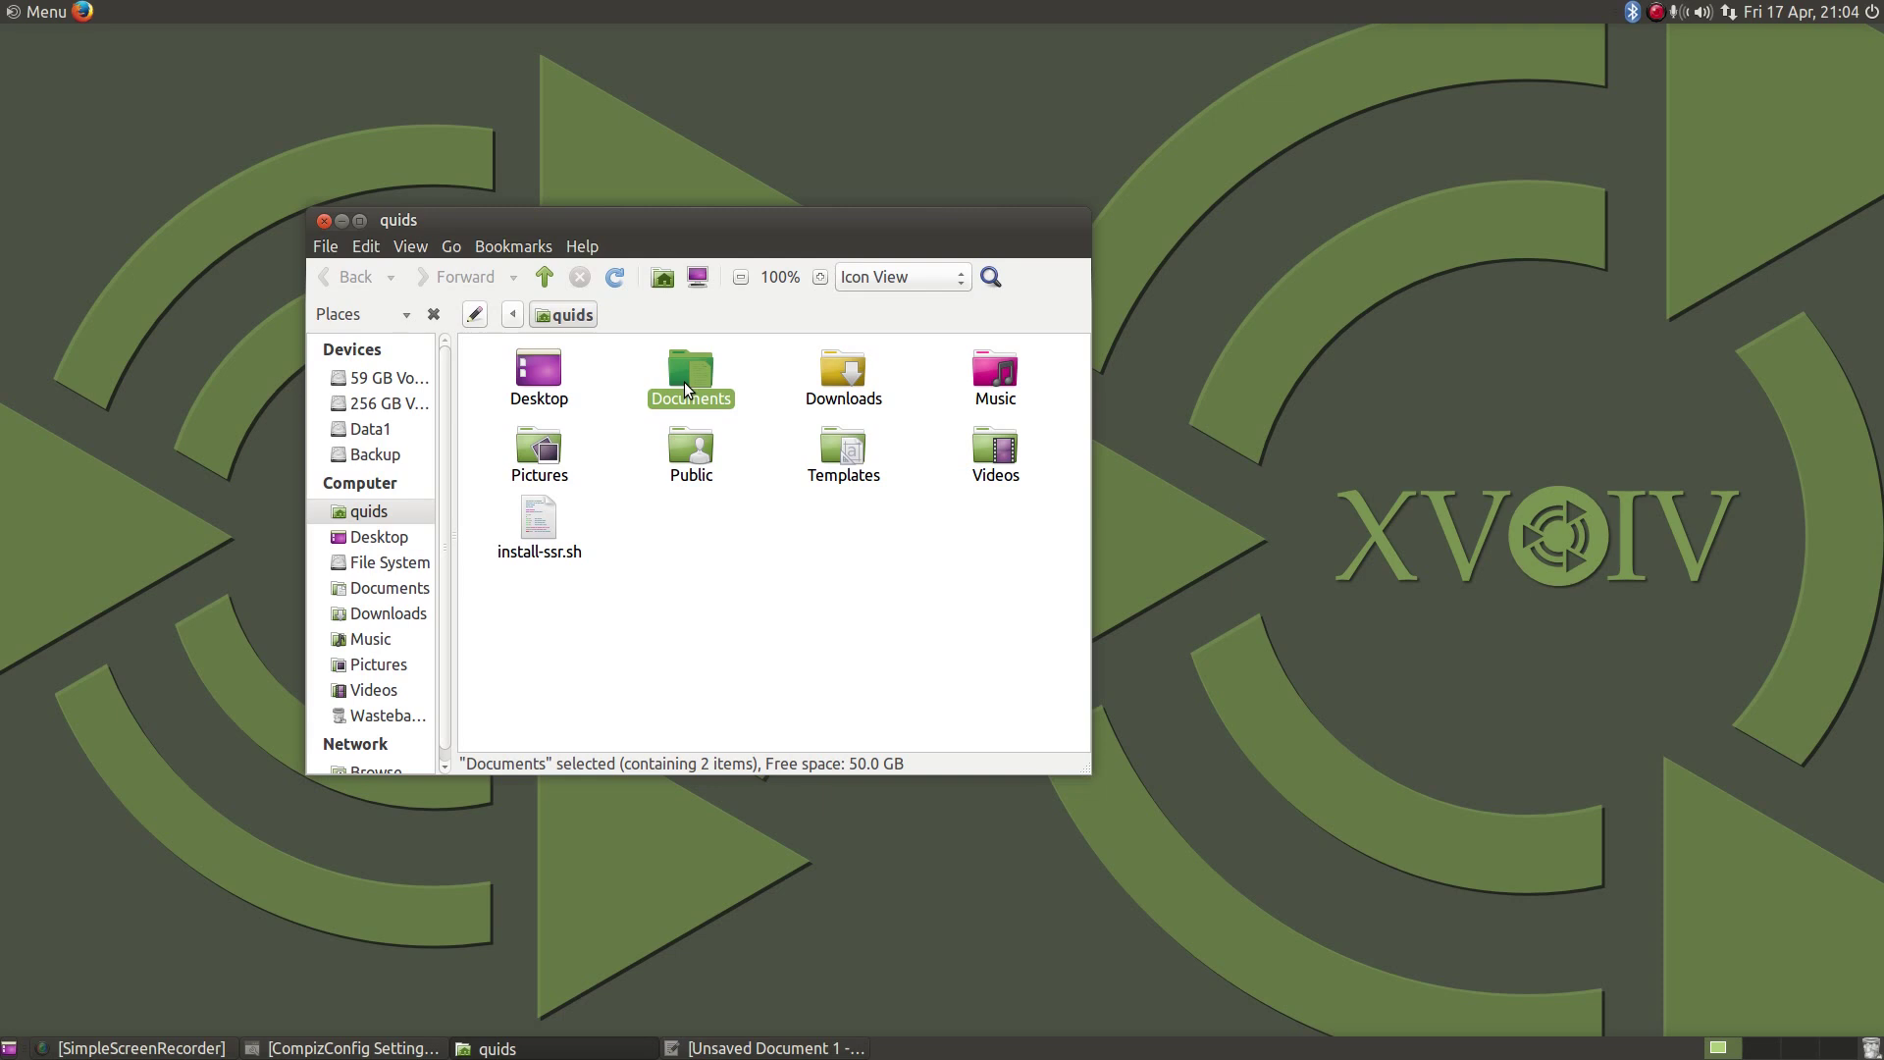
Apply the Important emblem to Documents, then reset its colour to Default
right_click(685, 381)
mouse_move(863, 783)
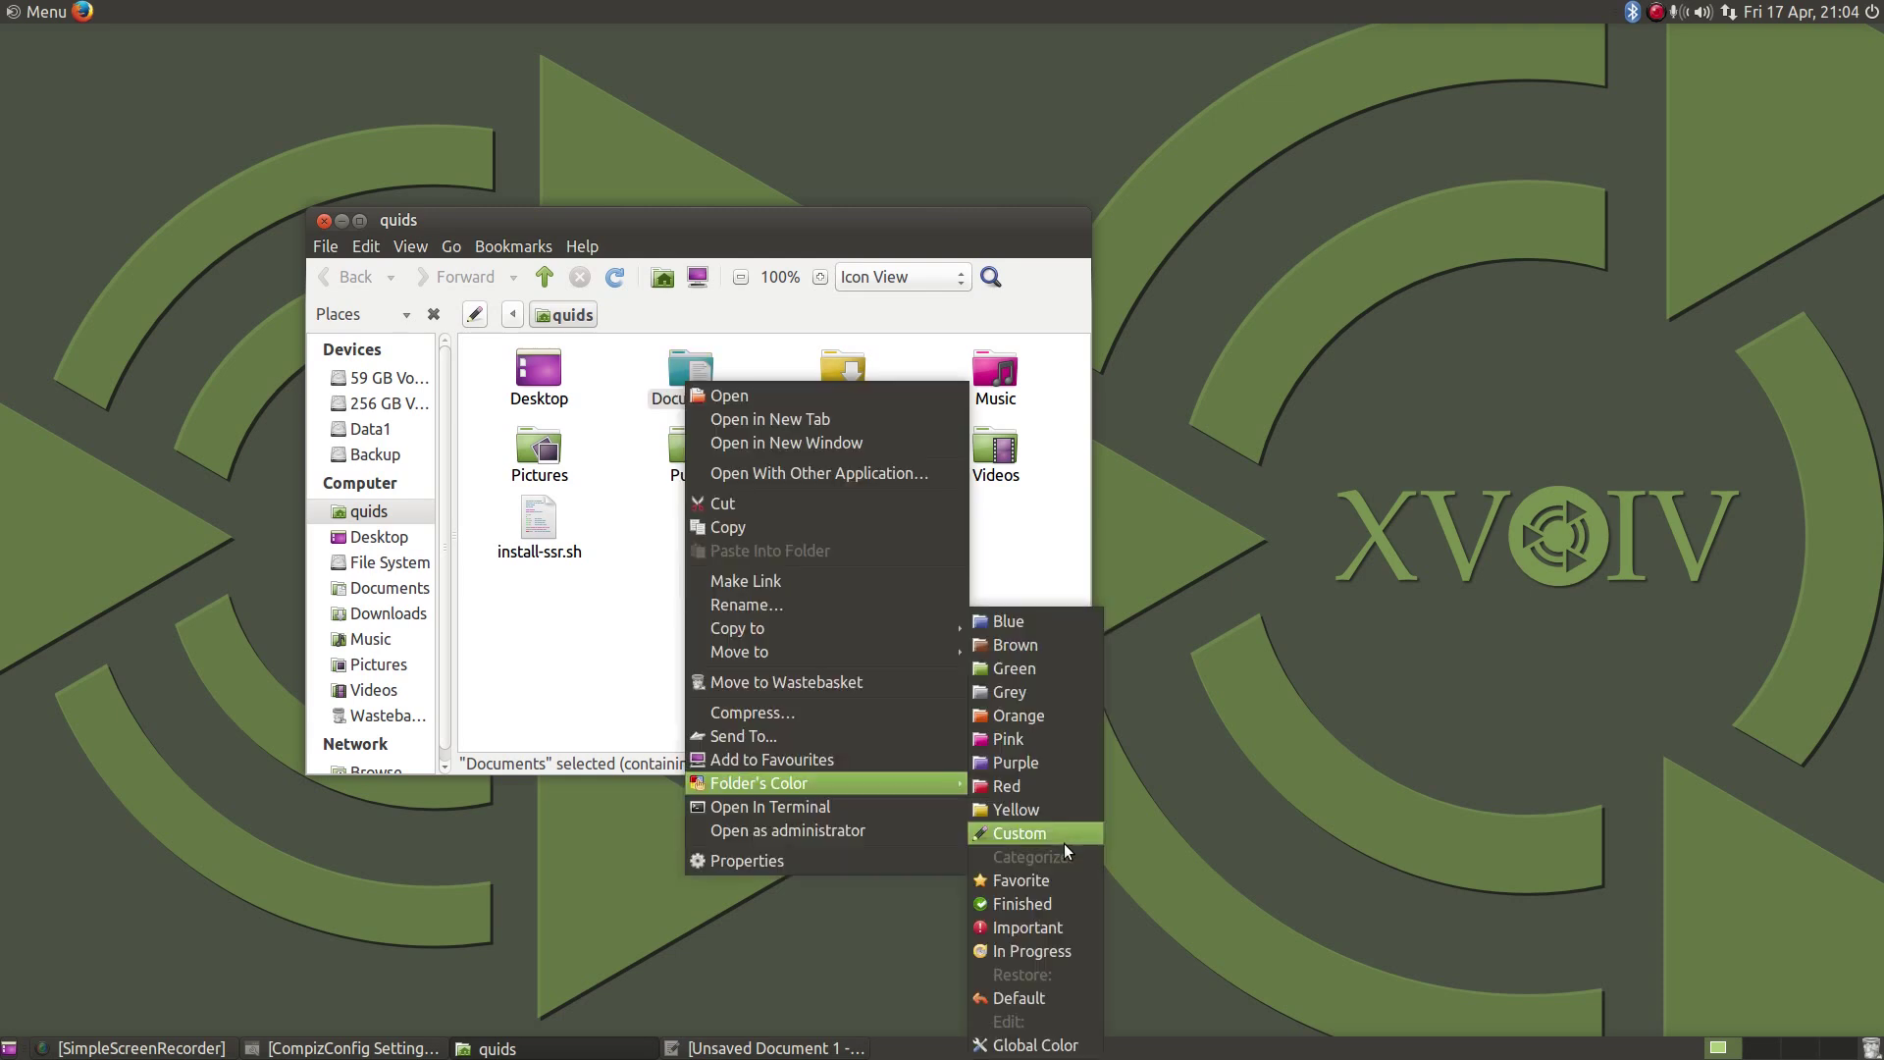
left_click(1056, 928)
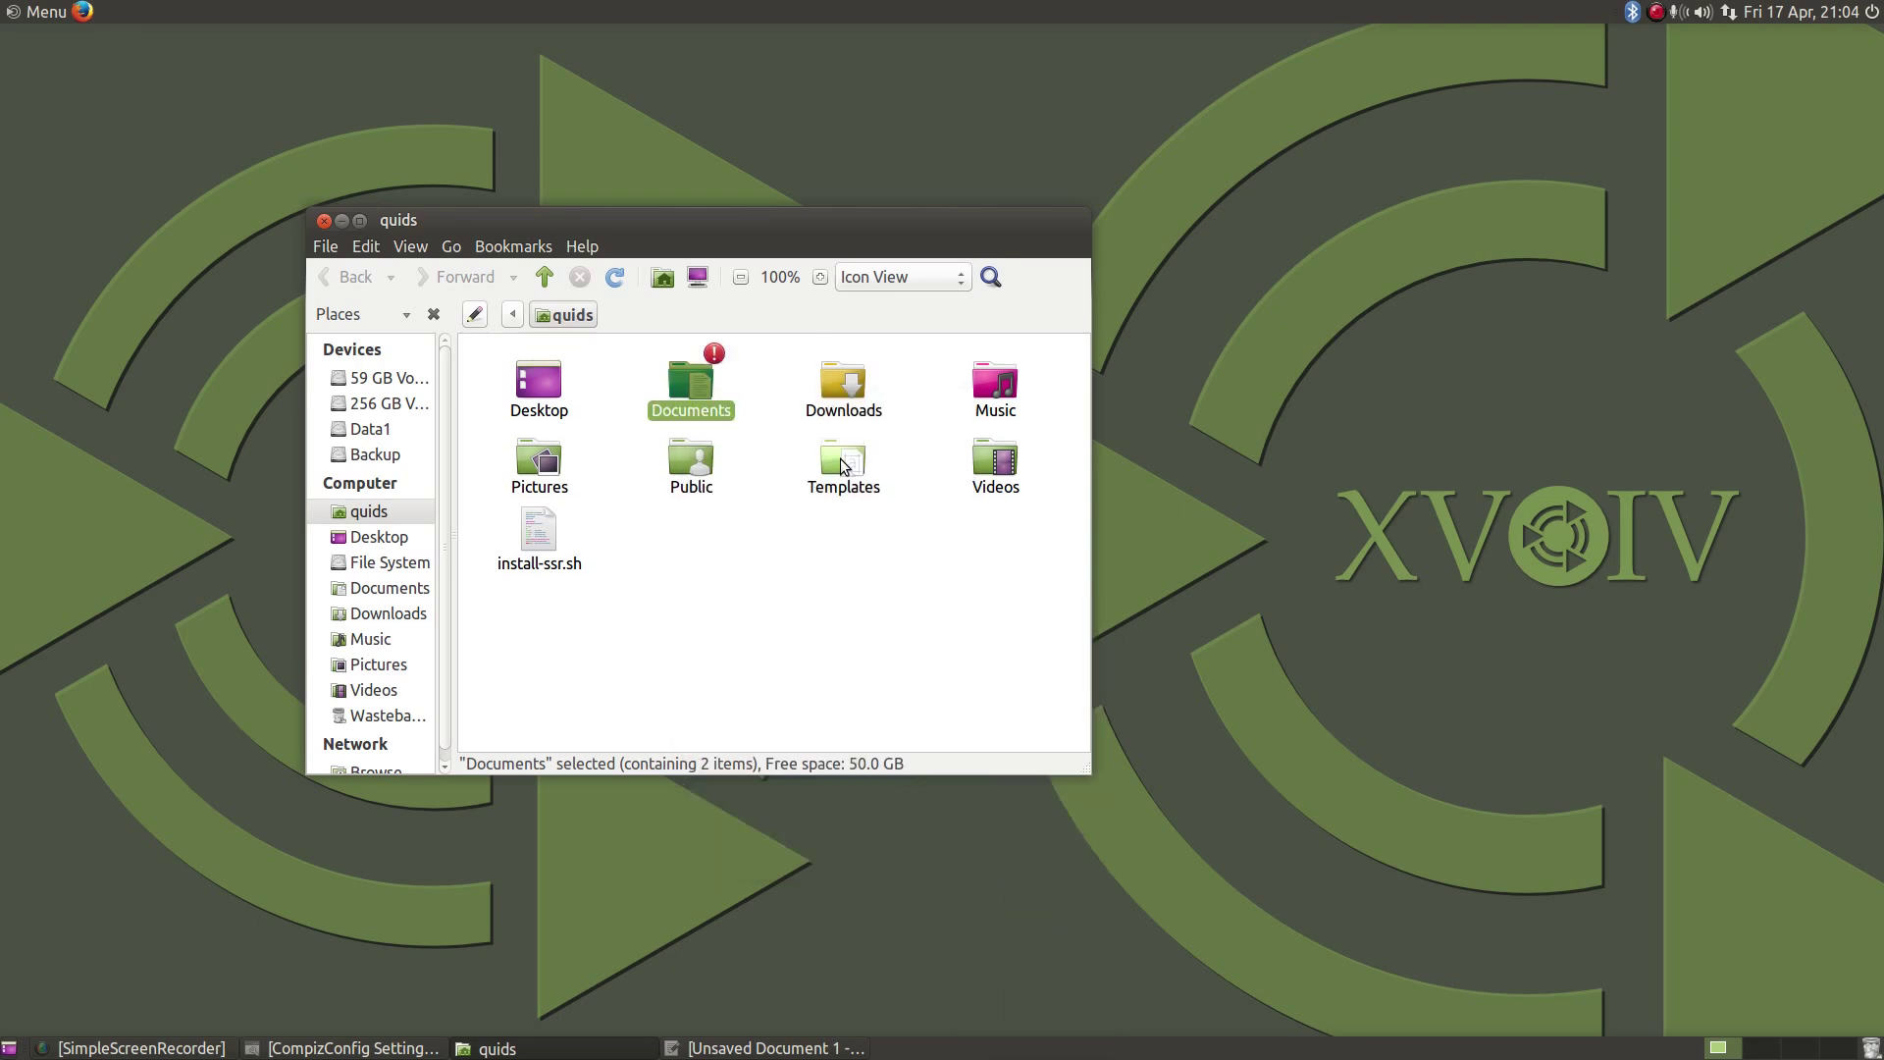
right_click(700, 372)
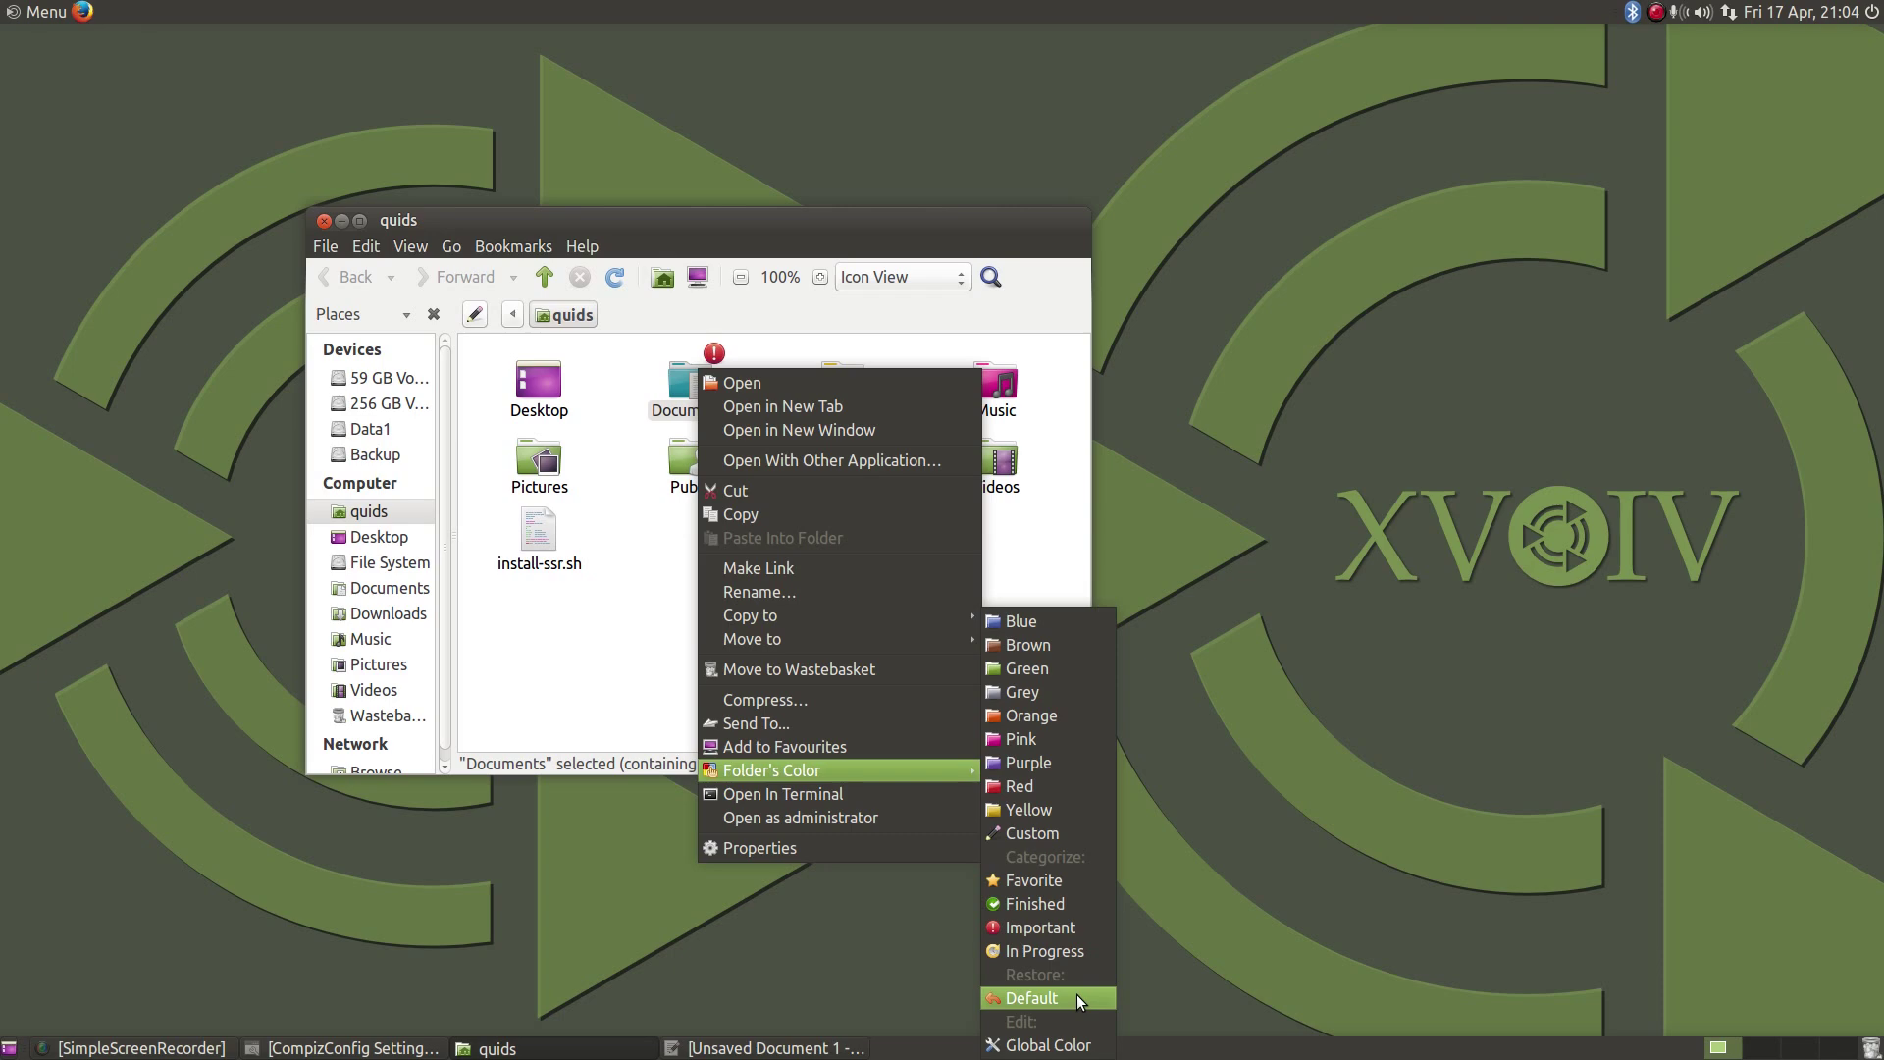
left_click(1076, 993)
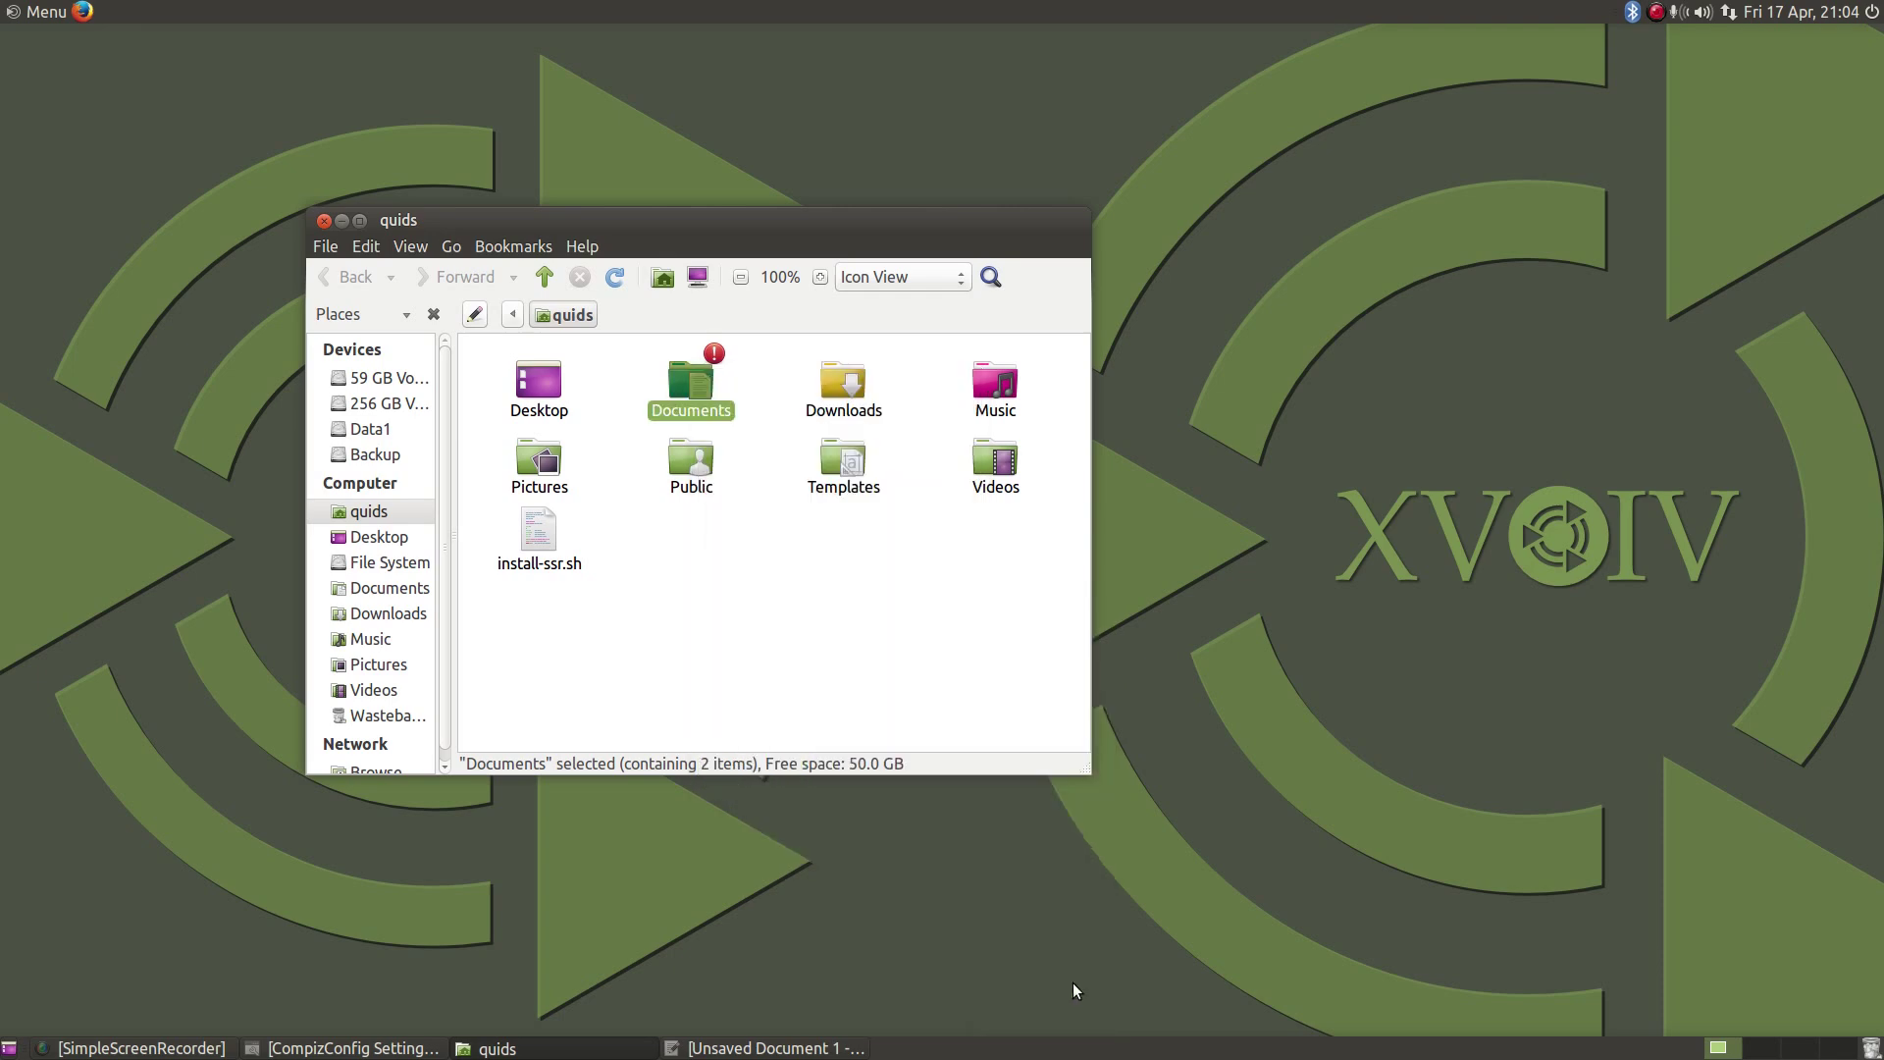
left_click(768, 433)
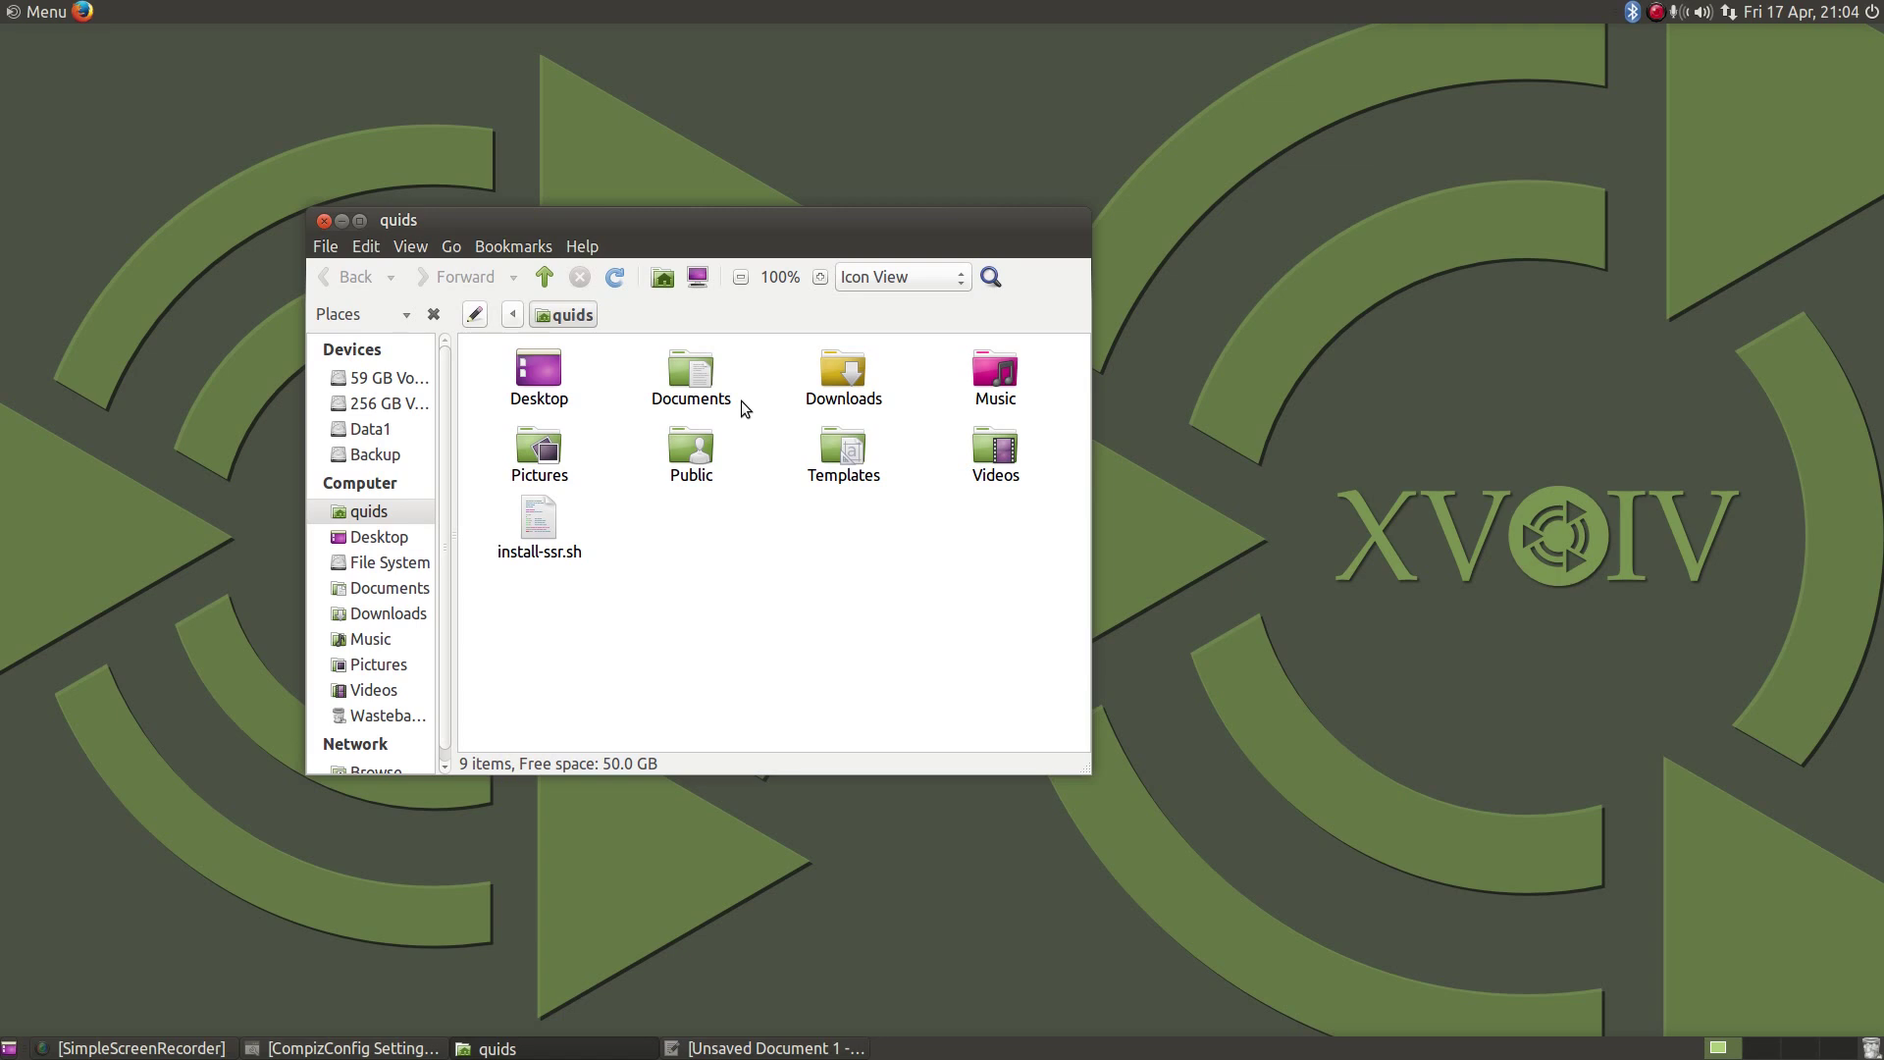
Bring Pluma back, browse the quids home folder in File > Open, then drop down Tilda
left_click(766, 1048)
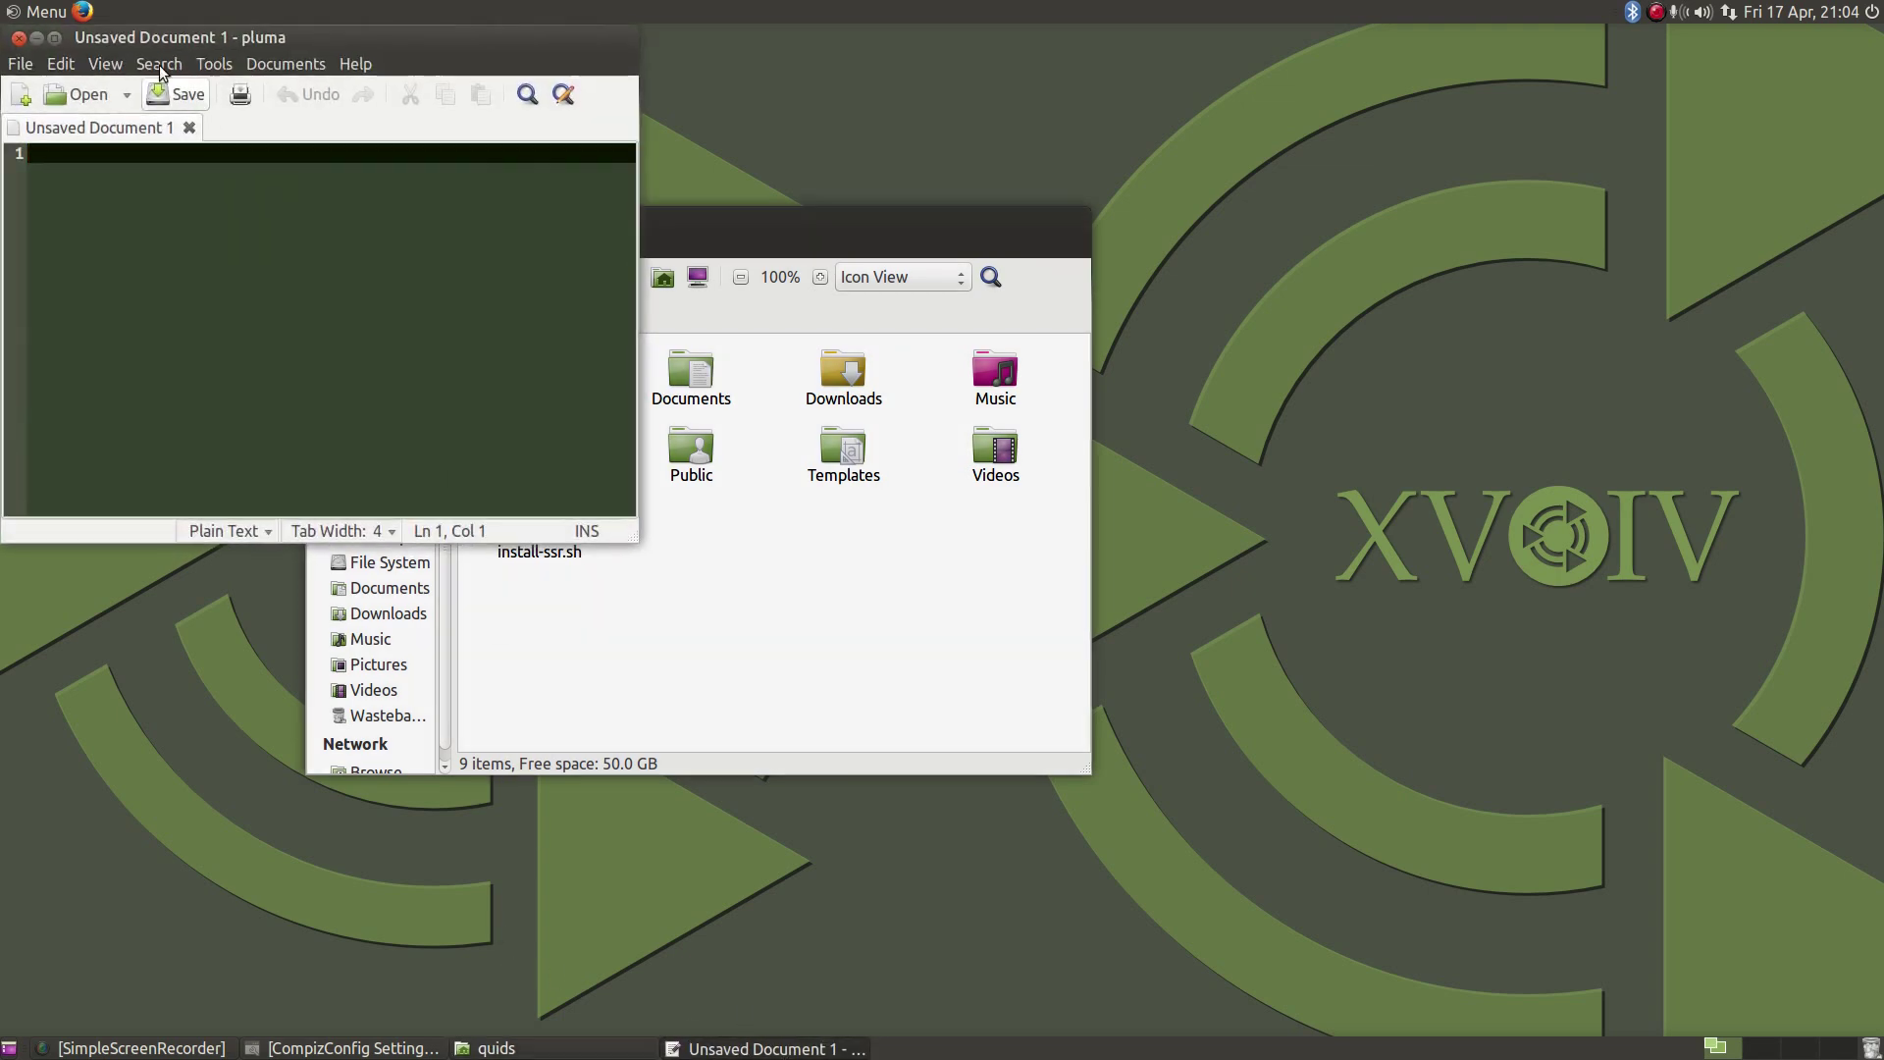
left_click(21, 63)
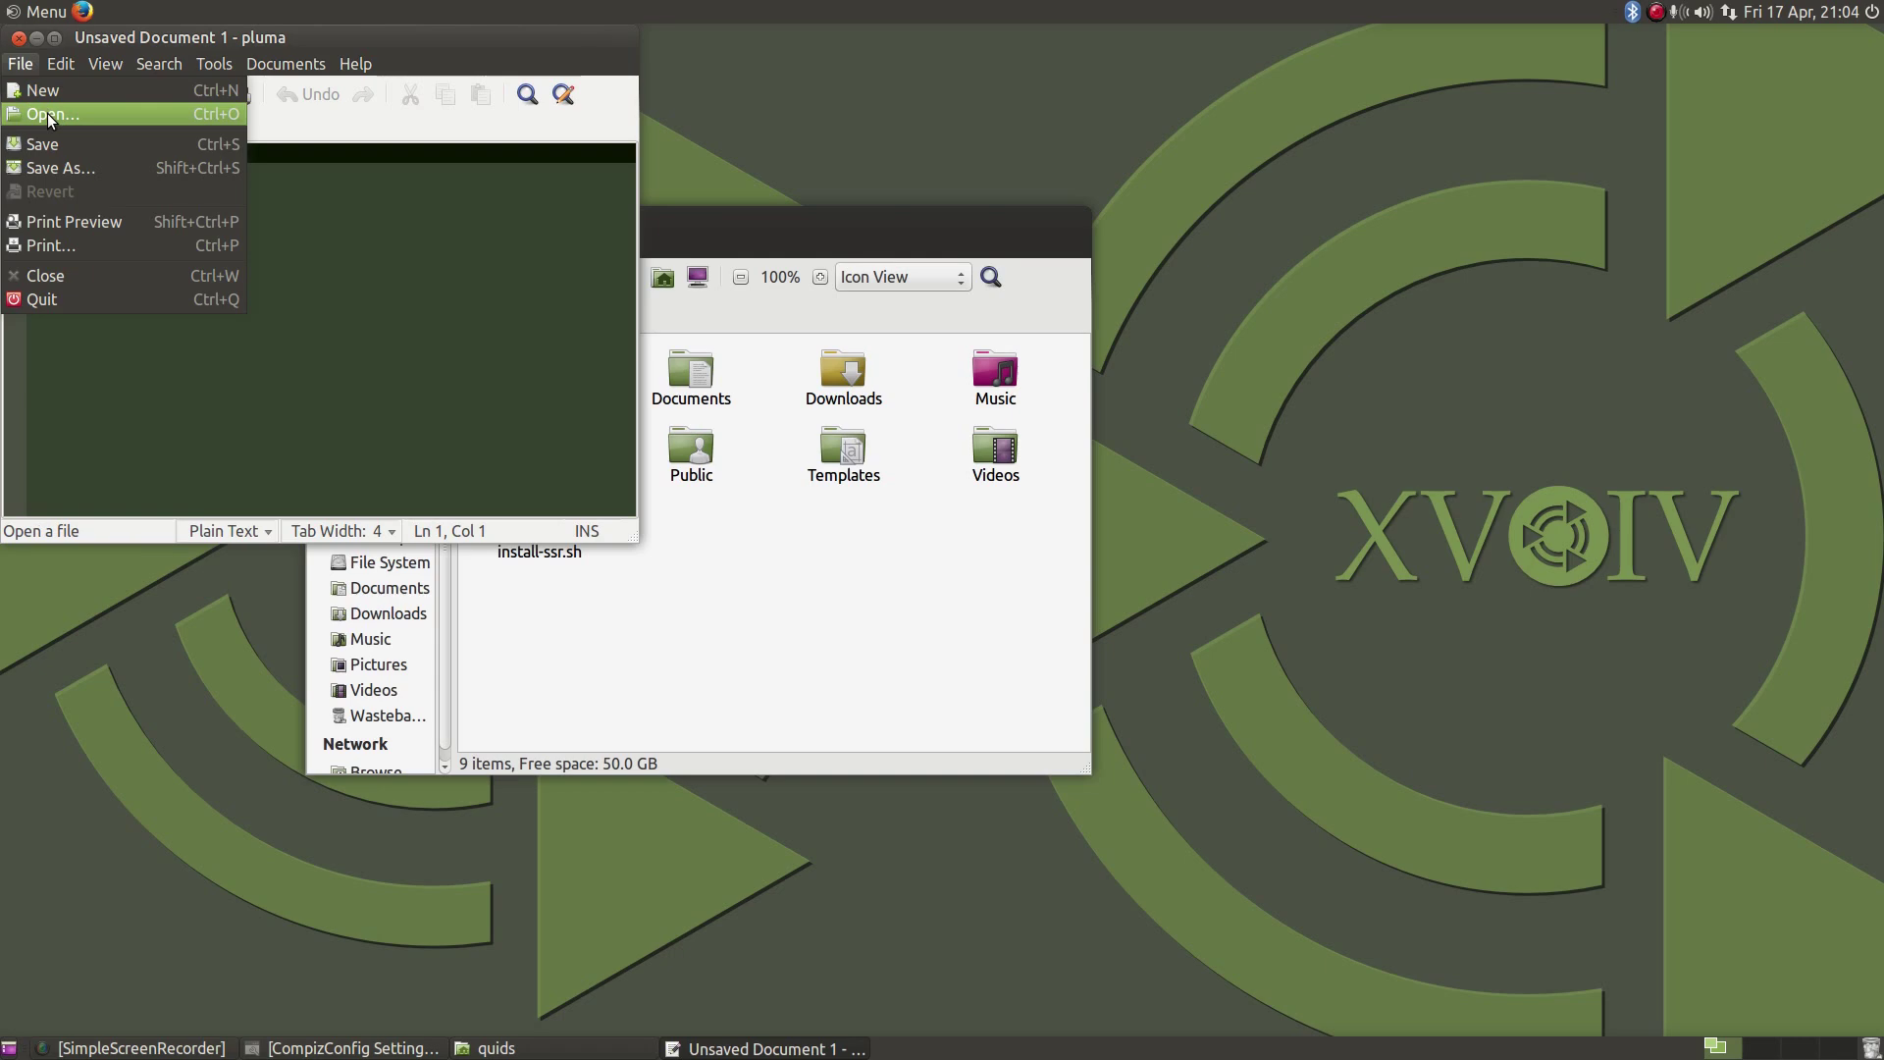
left_click(44, 109)
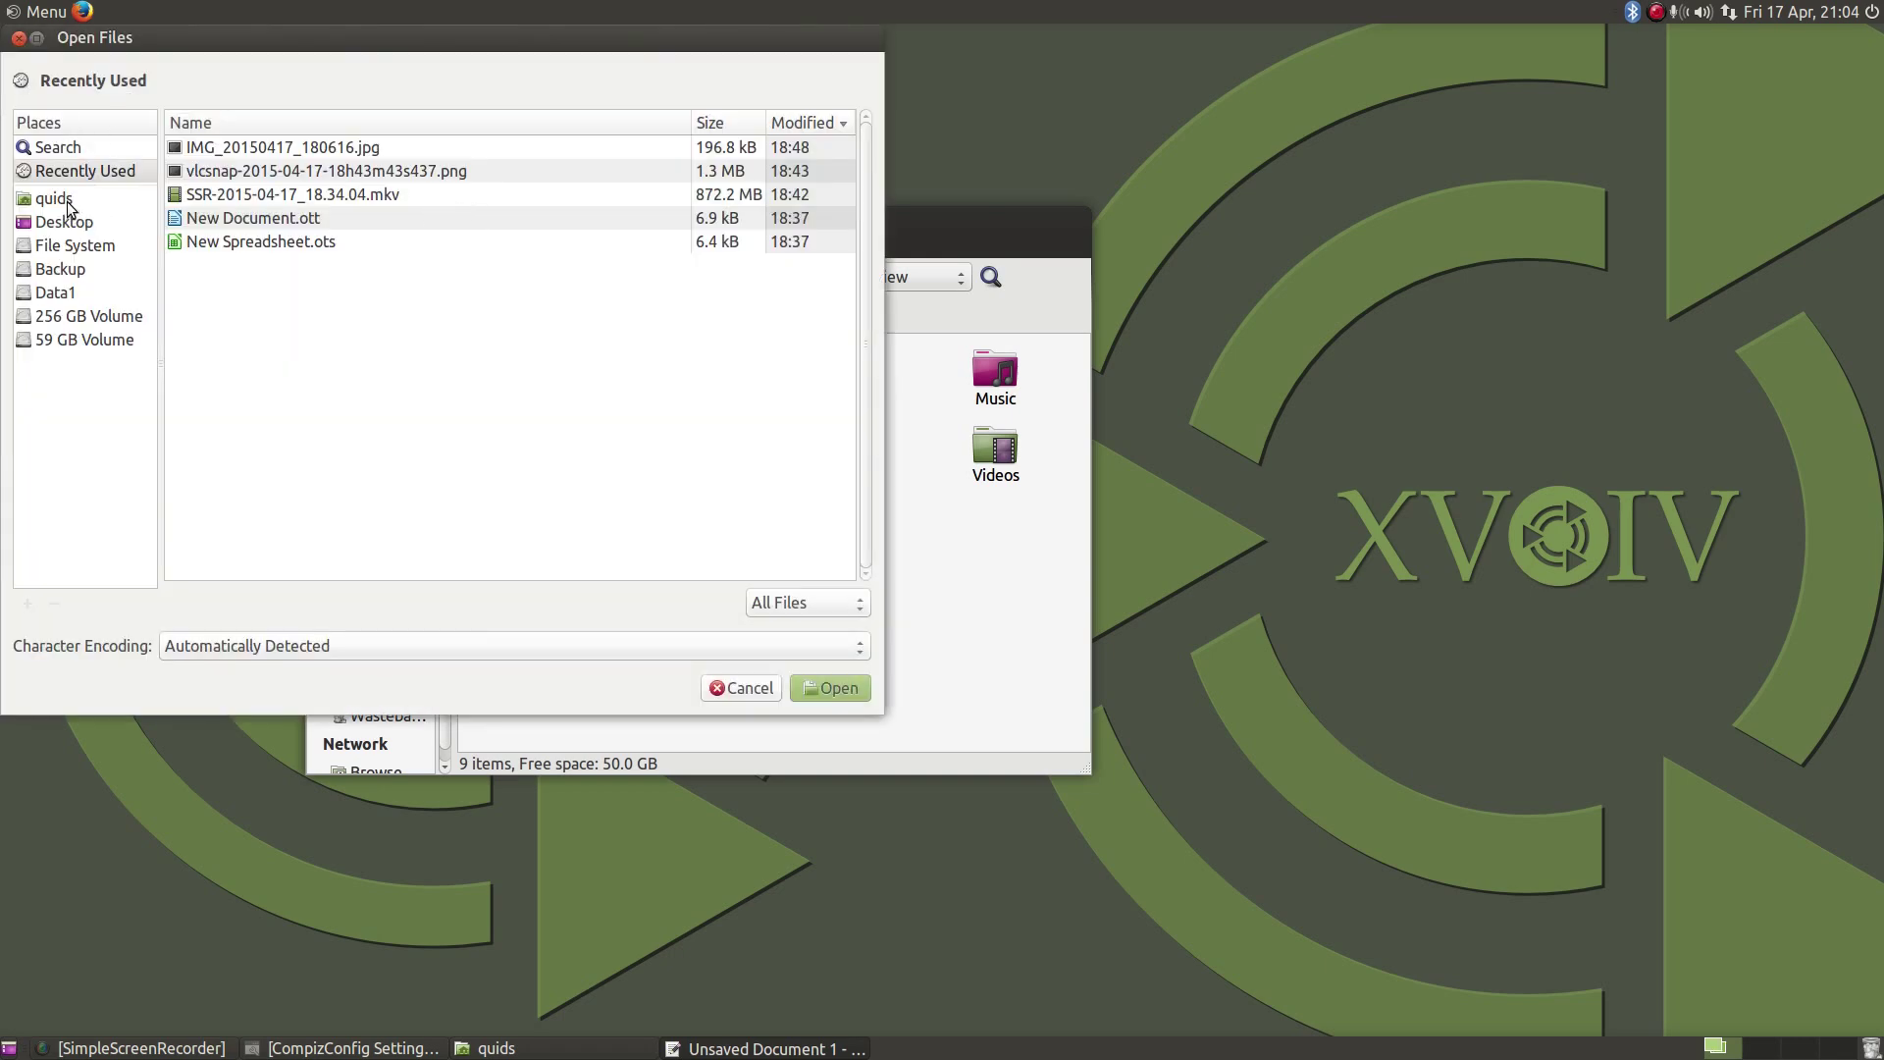
left_click(69, 201)
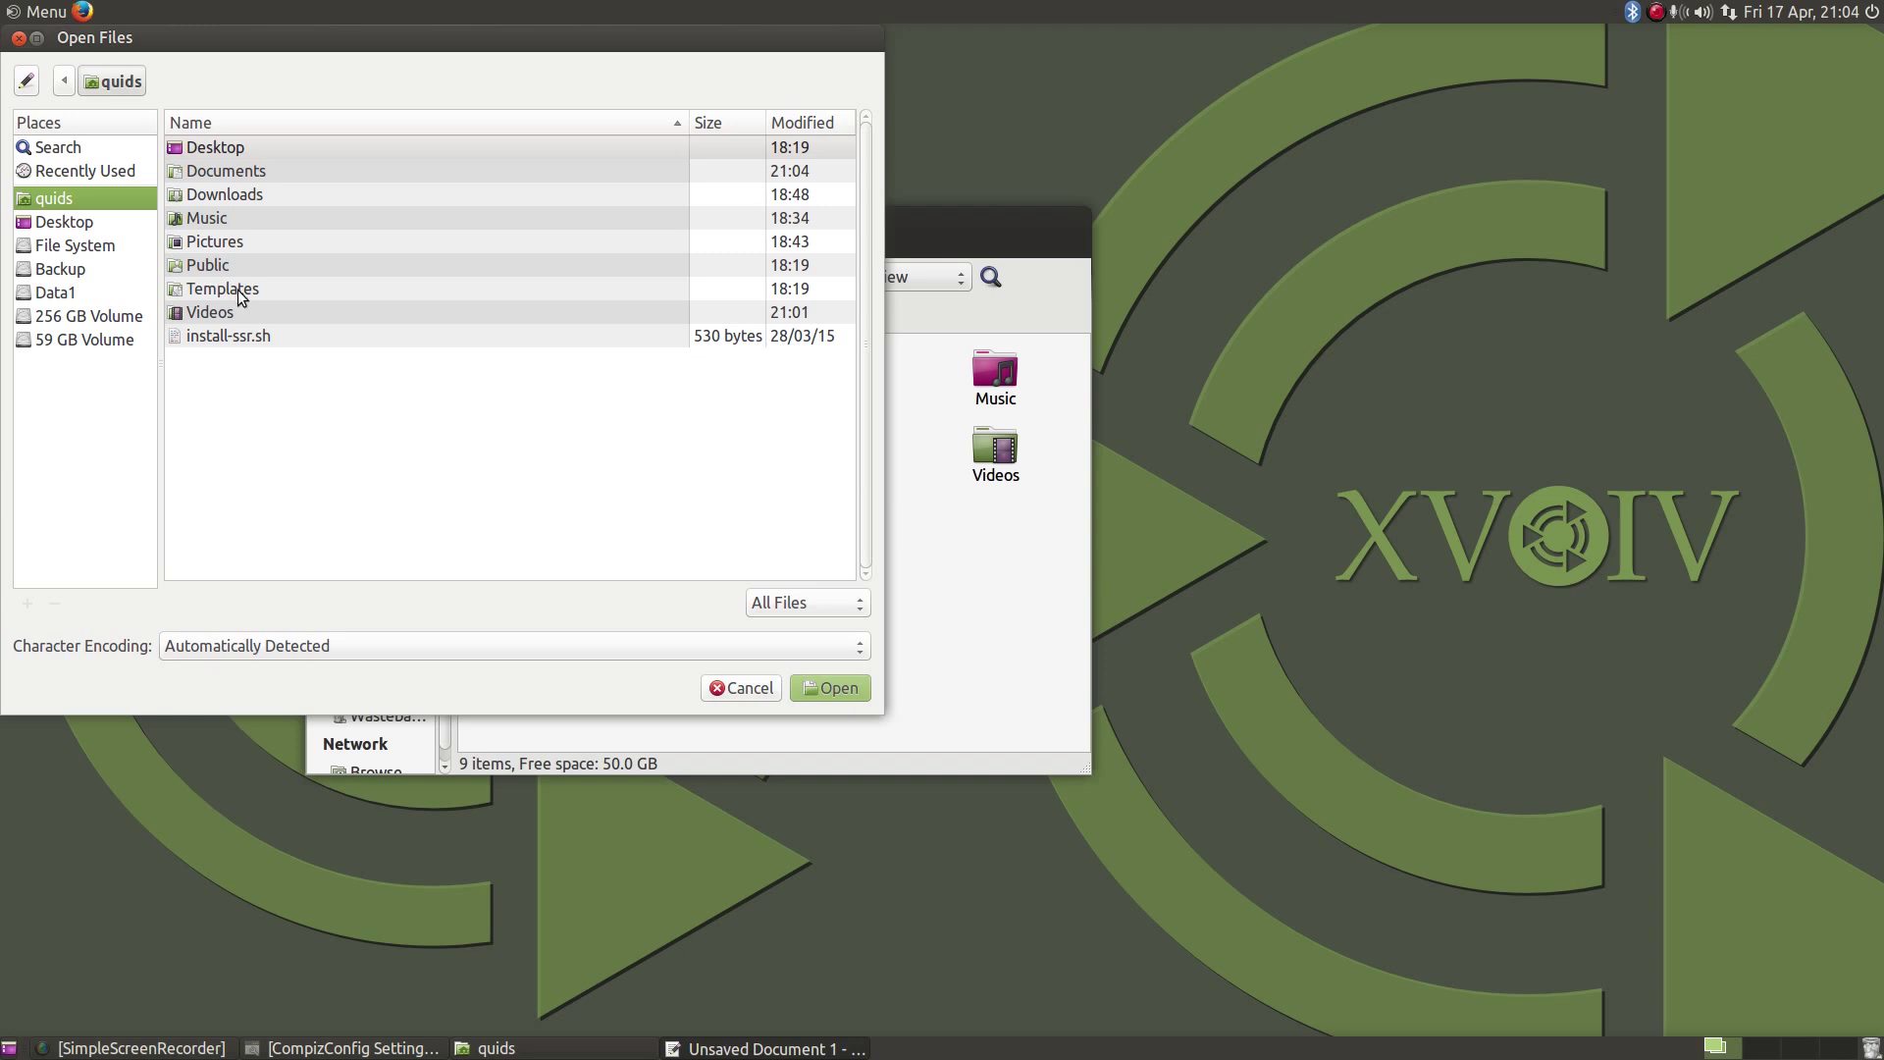
key("F12")
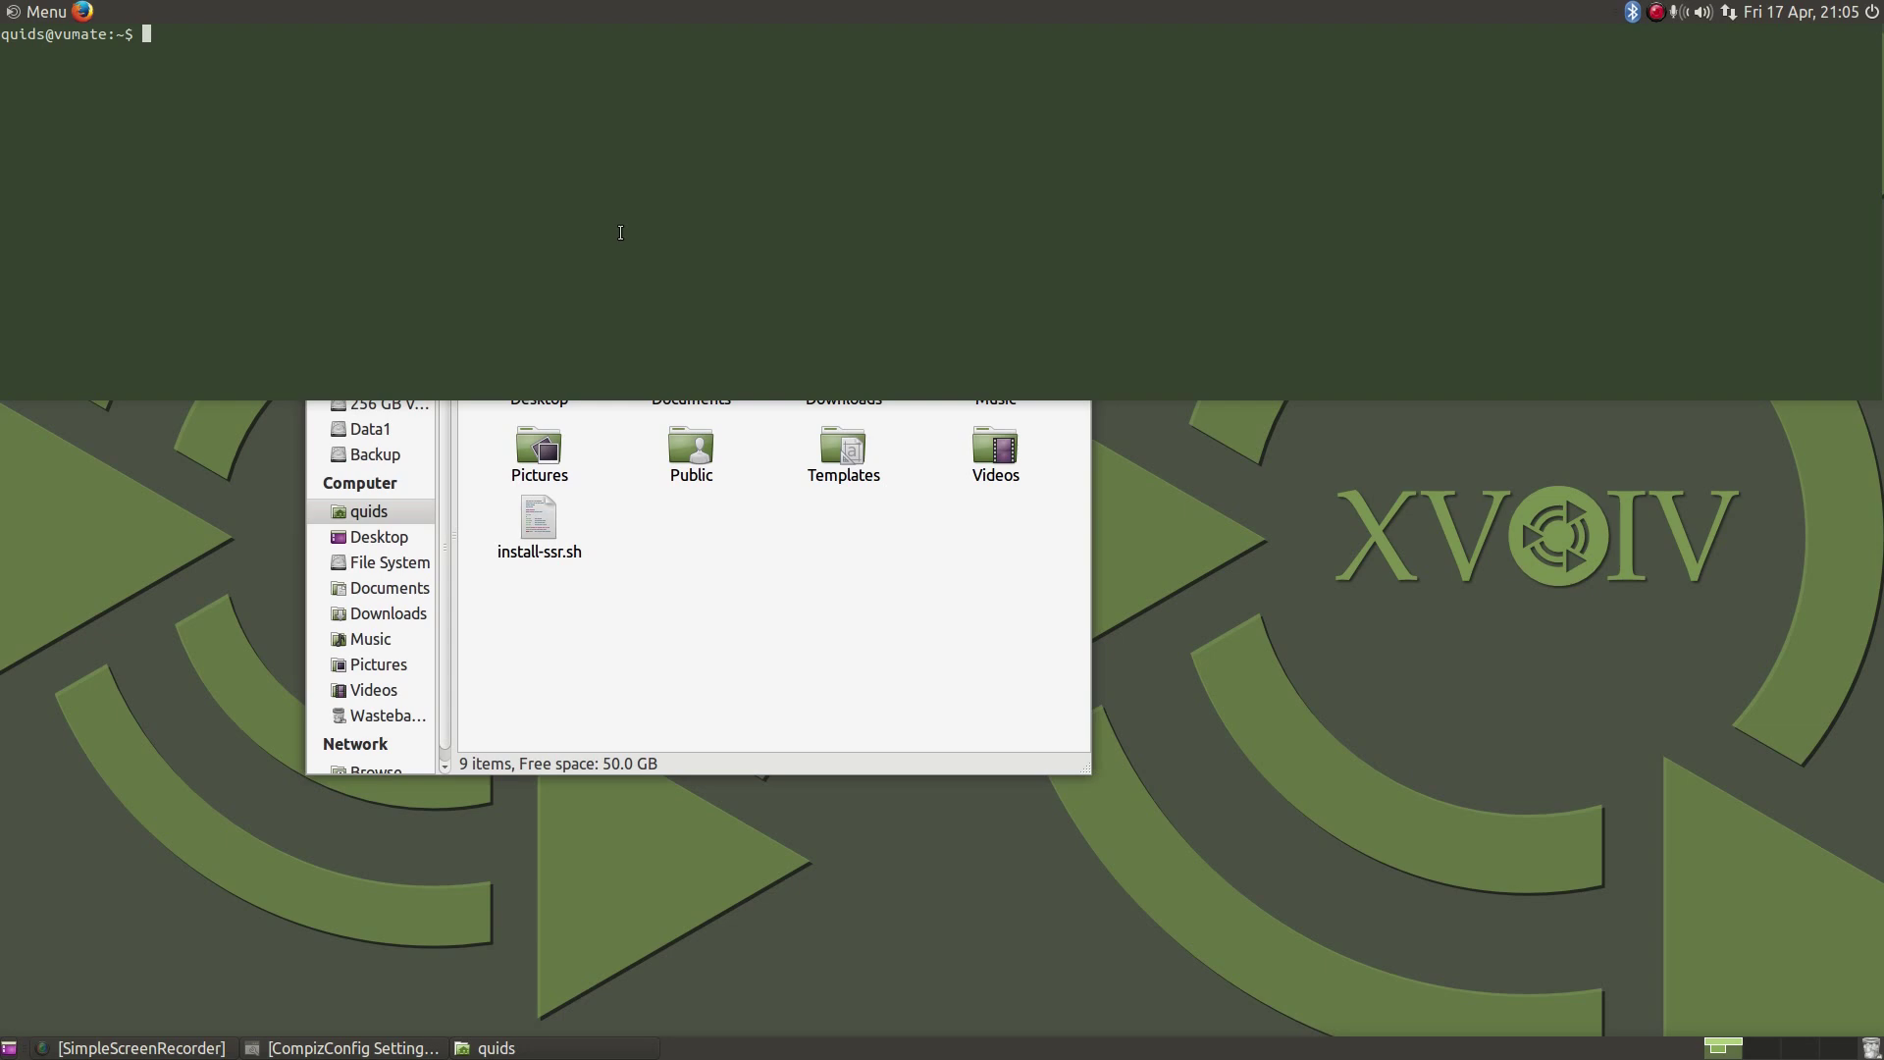
Hide the Tilda terminal with F12 to reveal the quids home folder window
key("F12")
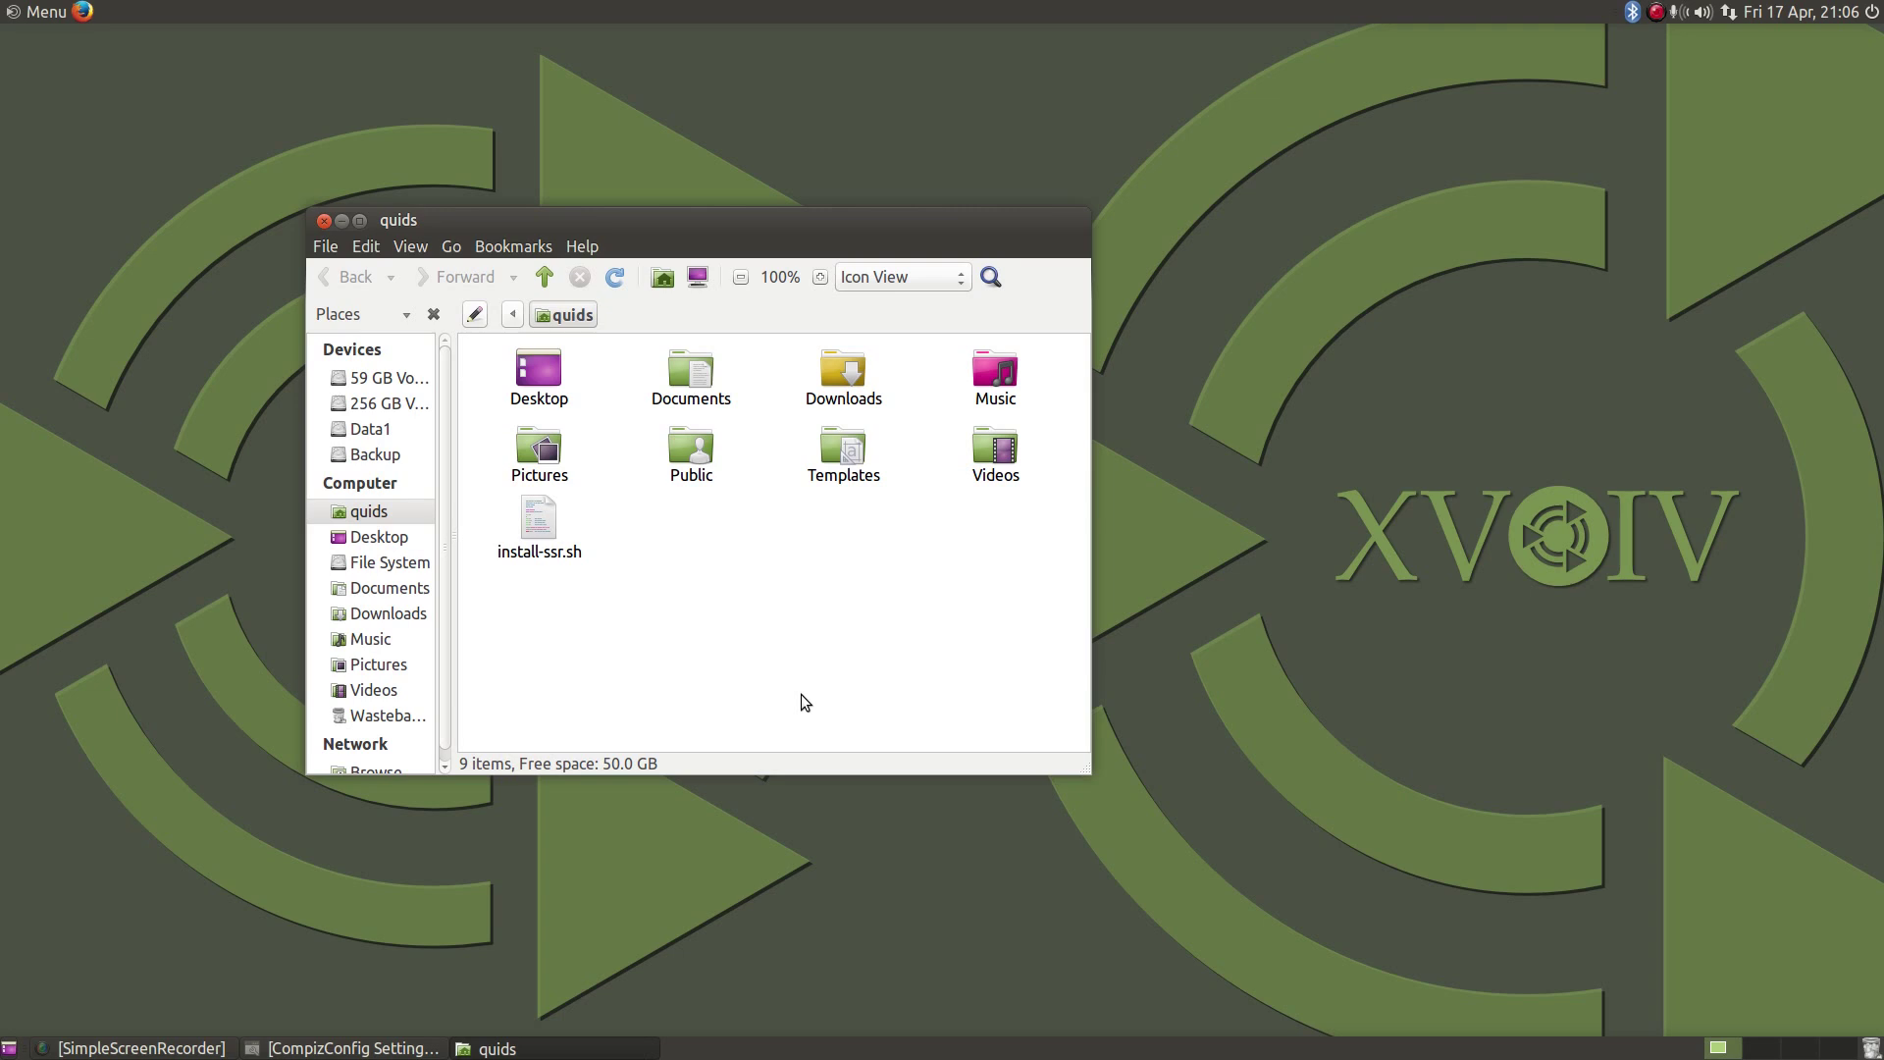
Open install-ssr.sh in Pluma, with 'fire' typed on a new line above #!/bin/bash
double_click(543, 533)
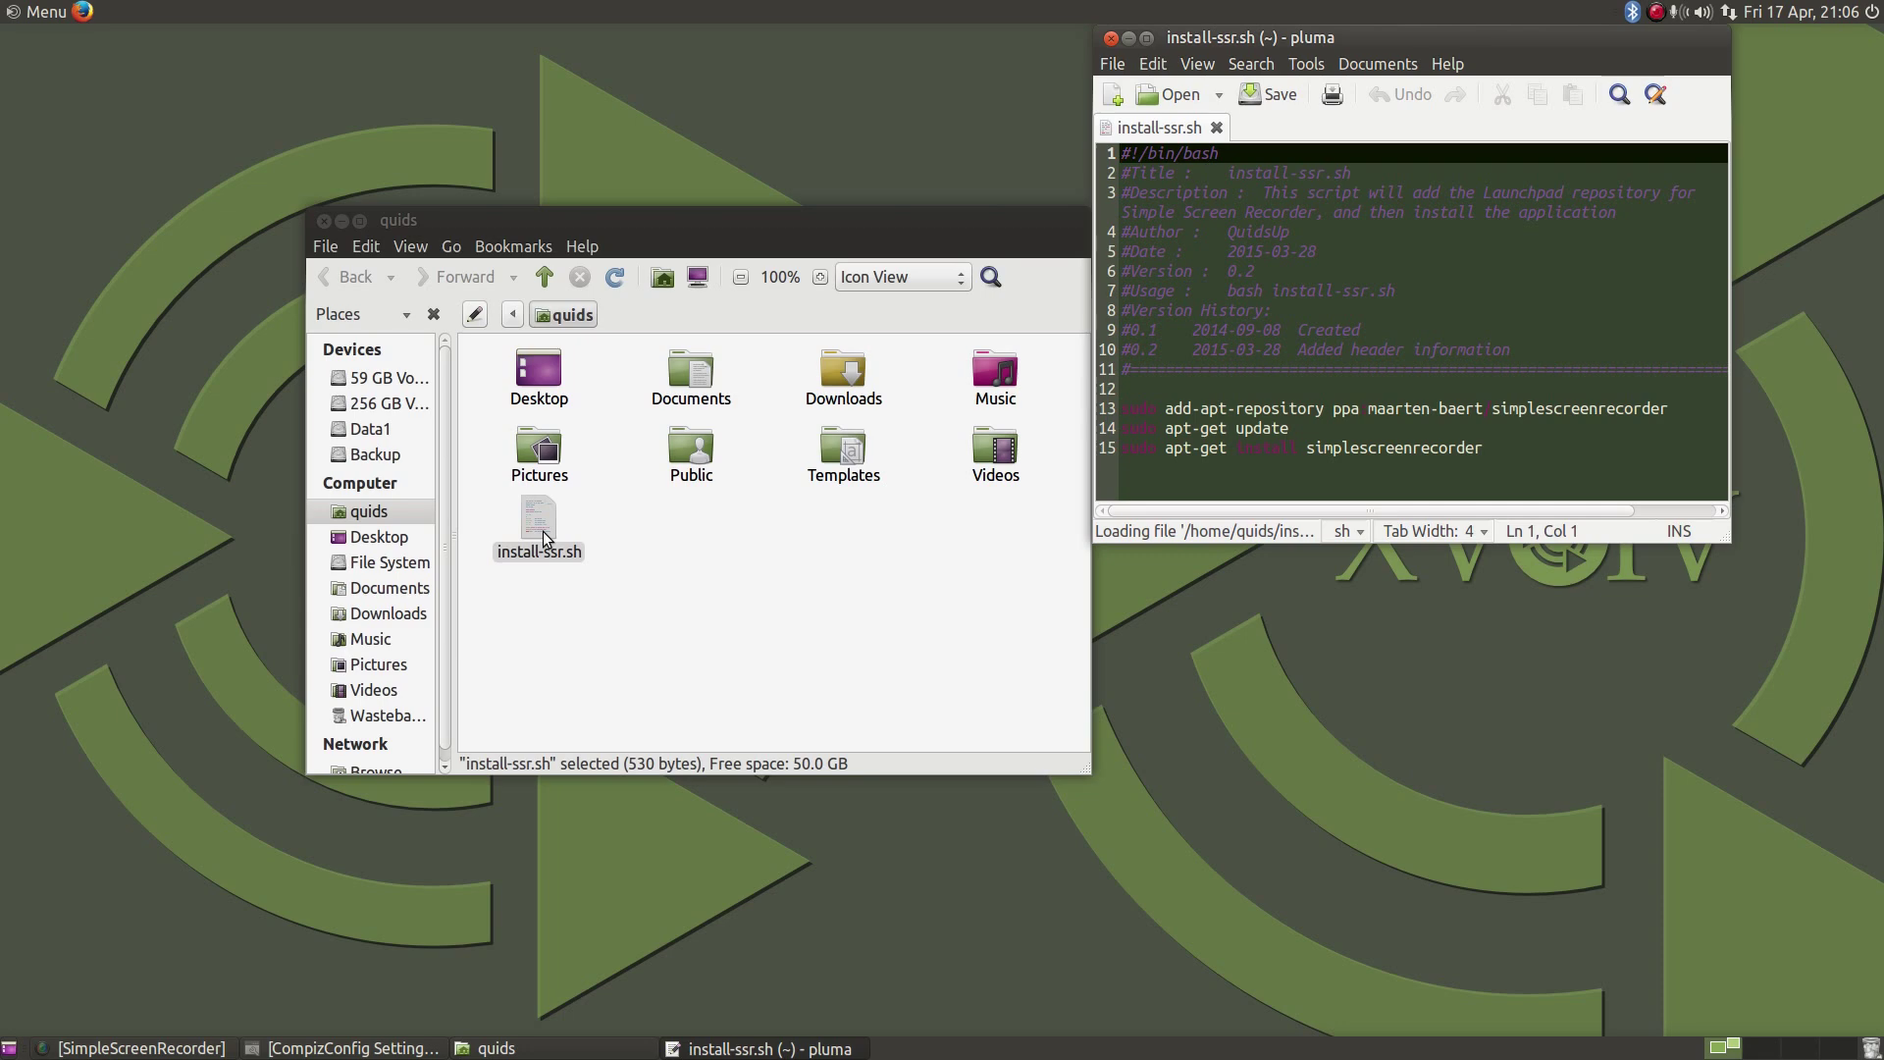
key("super")
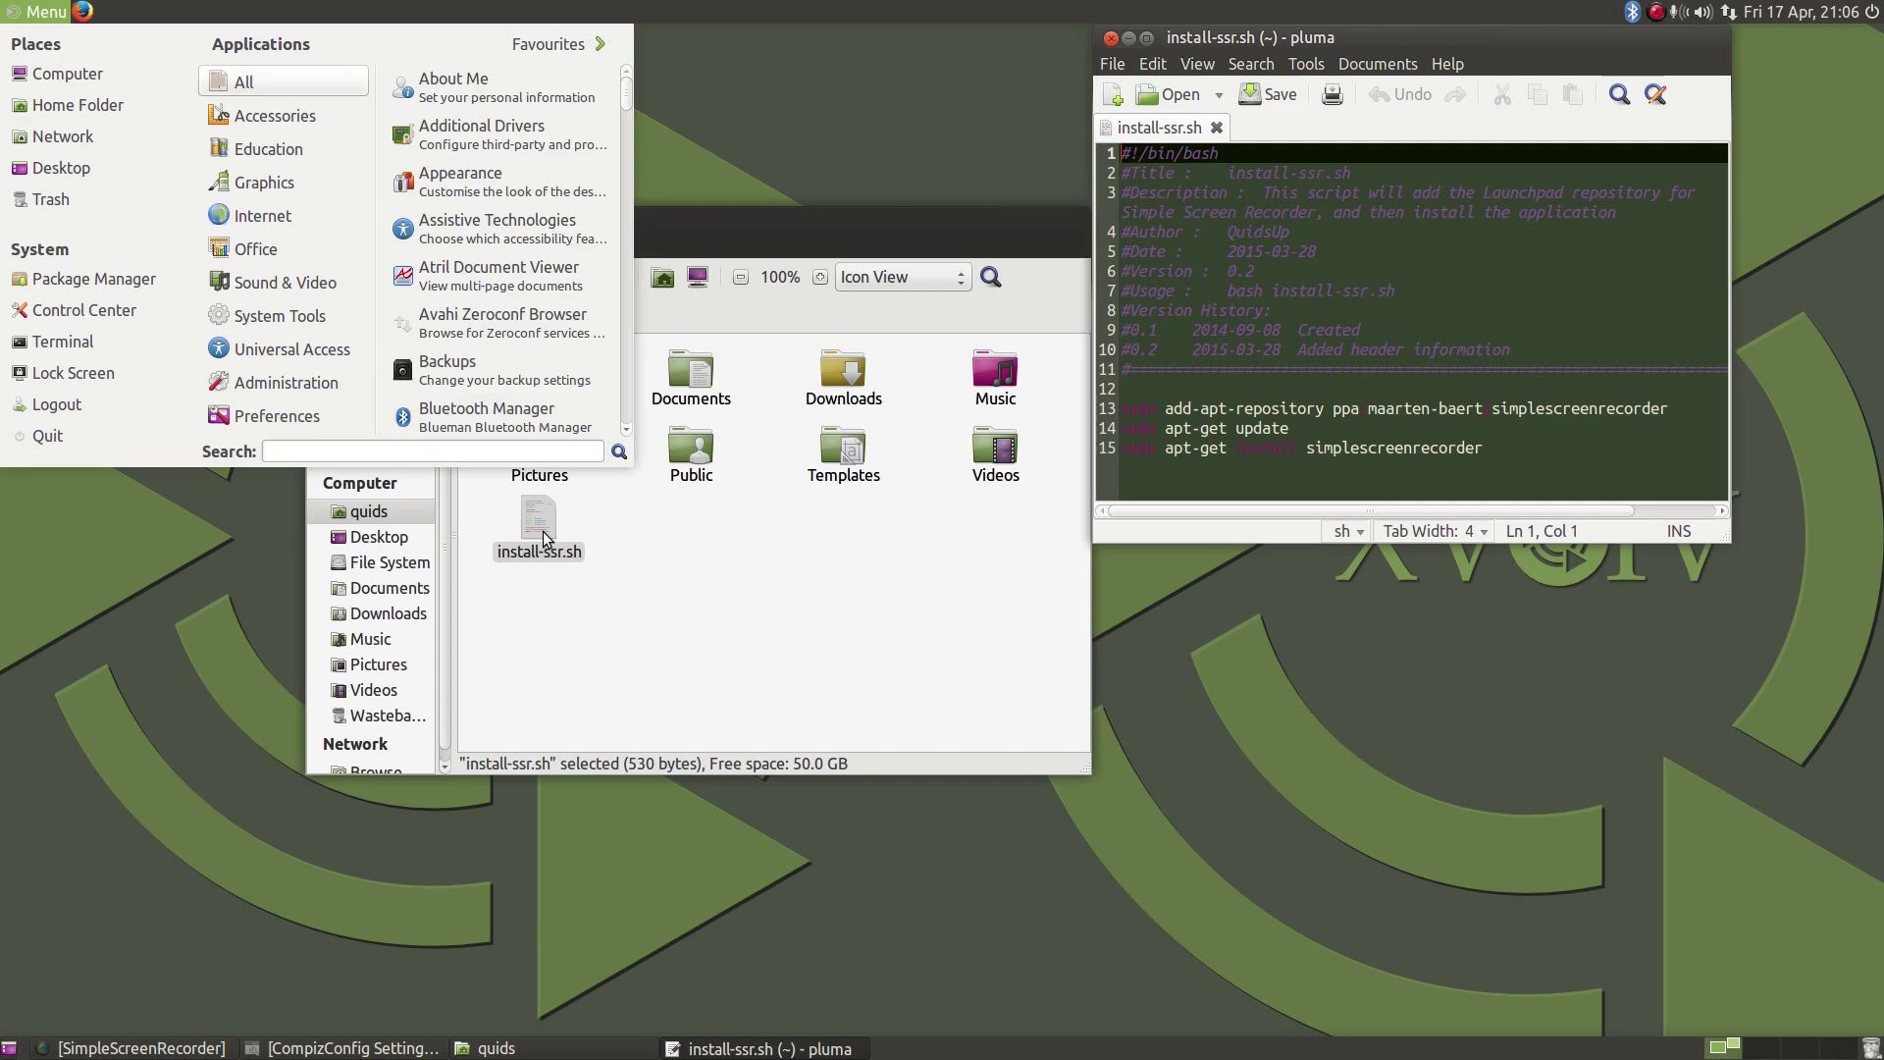
type("fire")
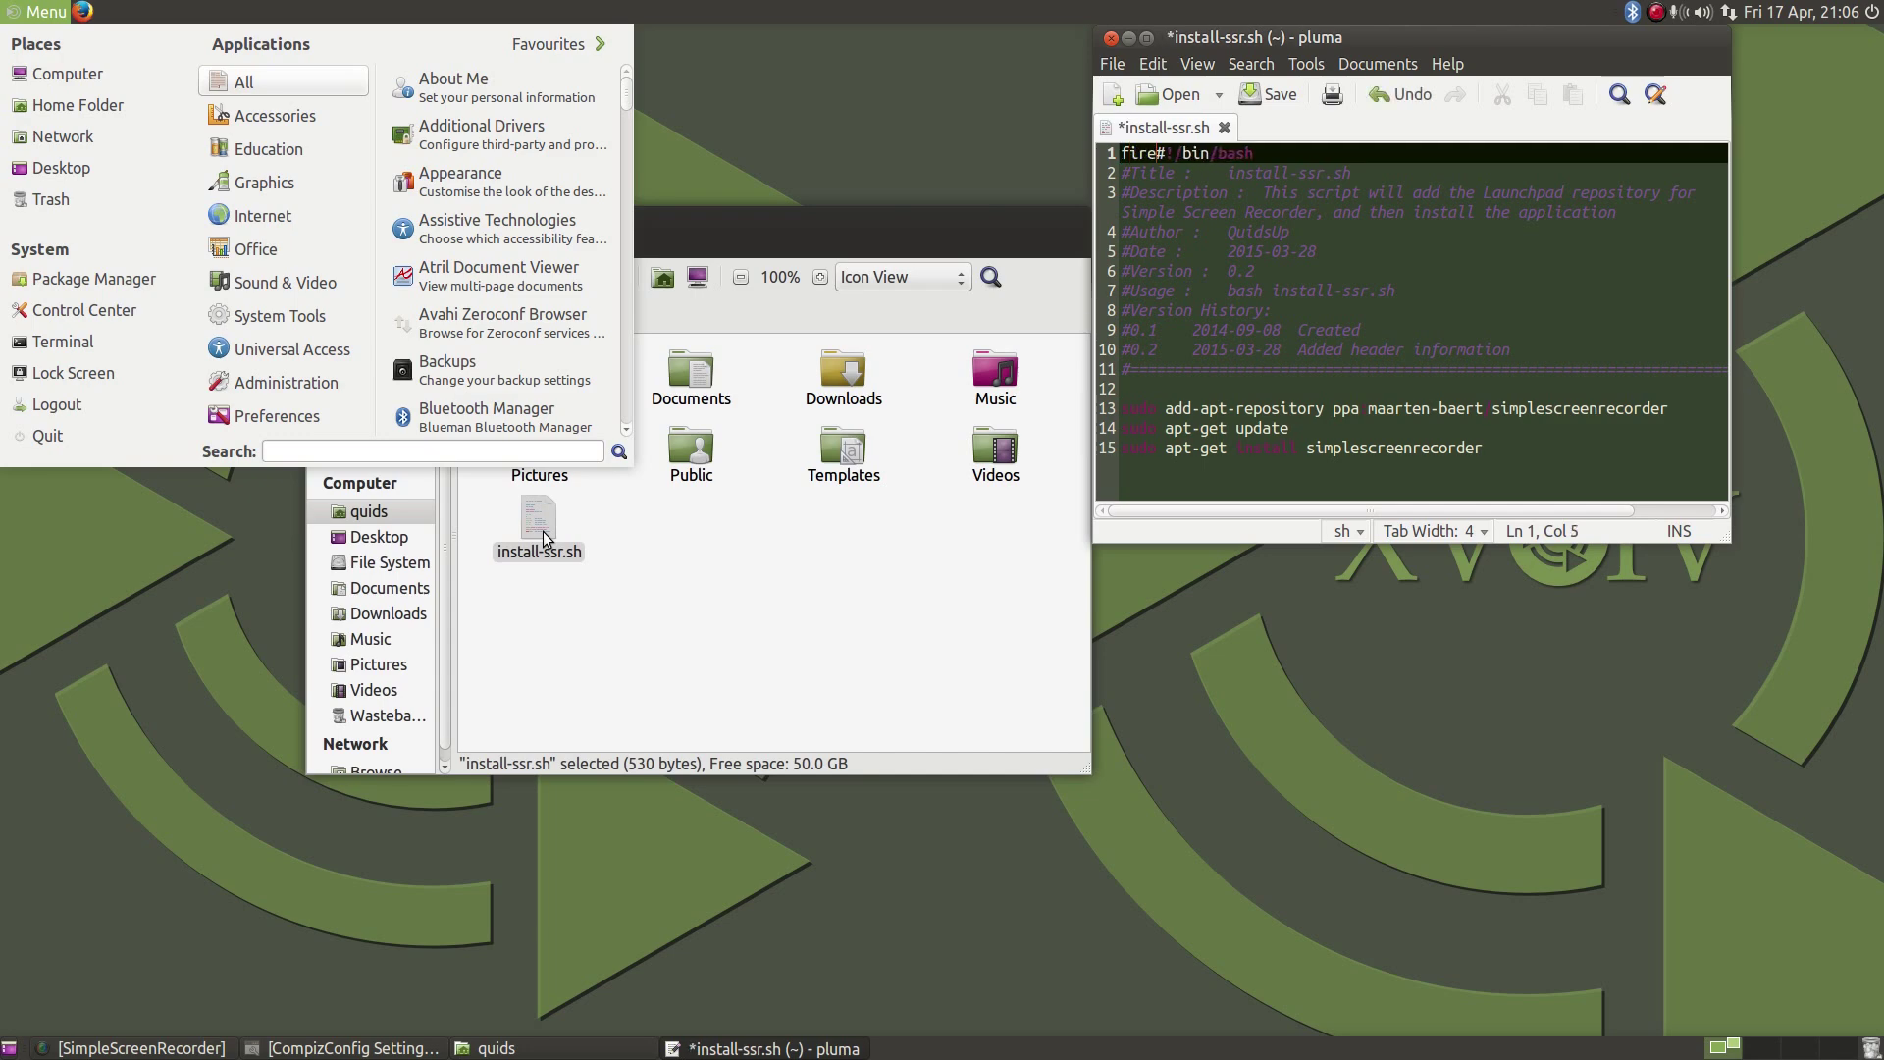
key("Return")
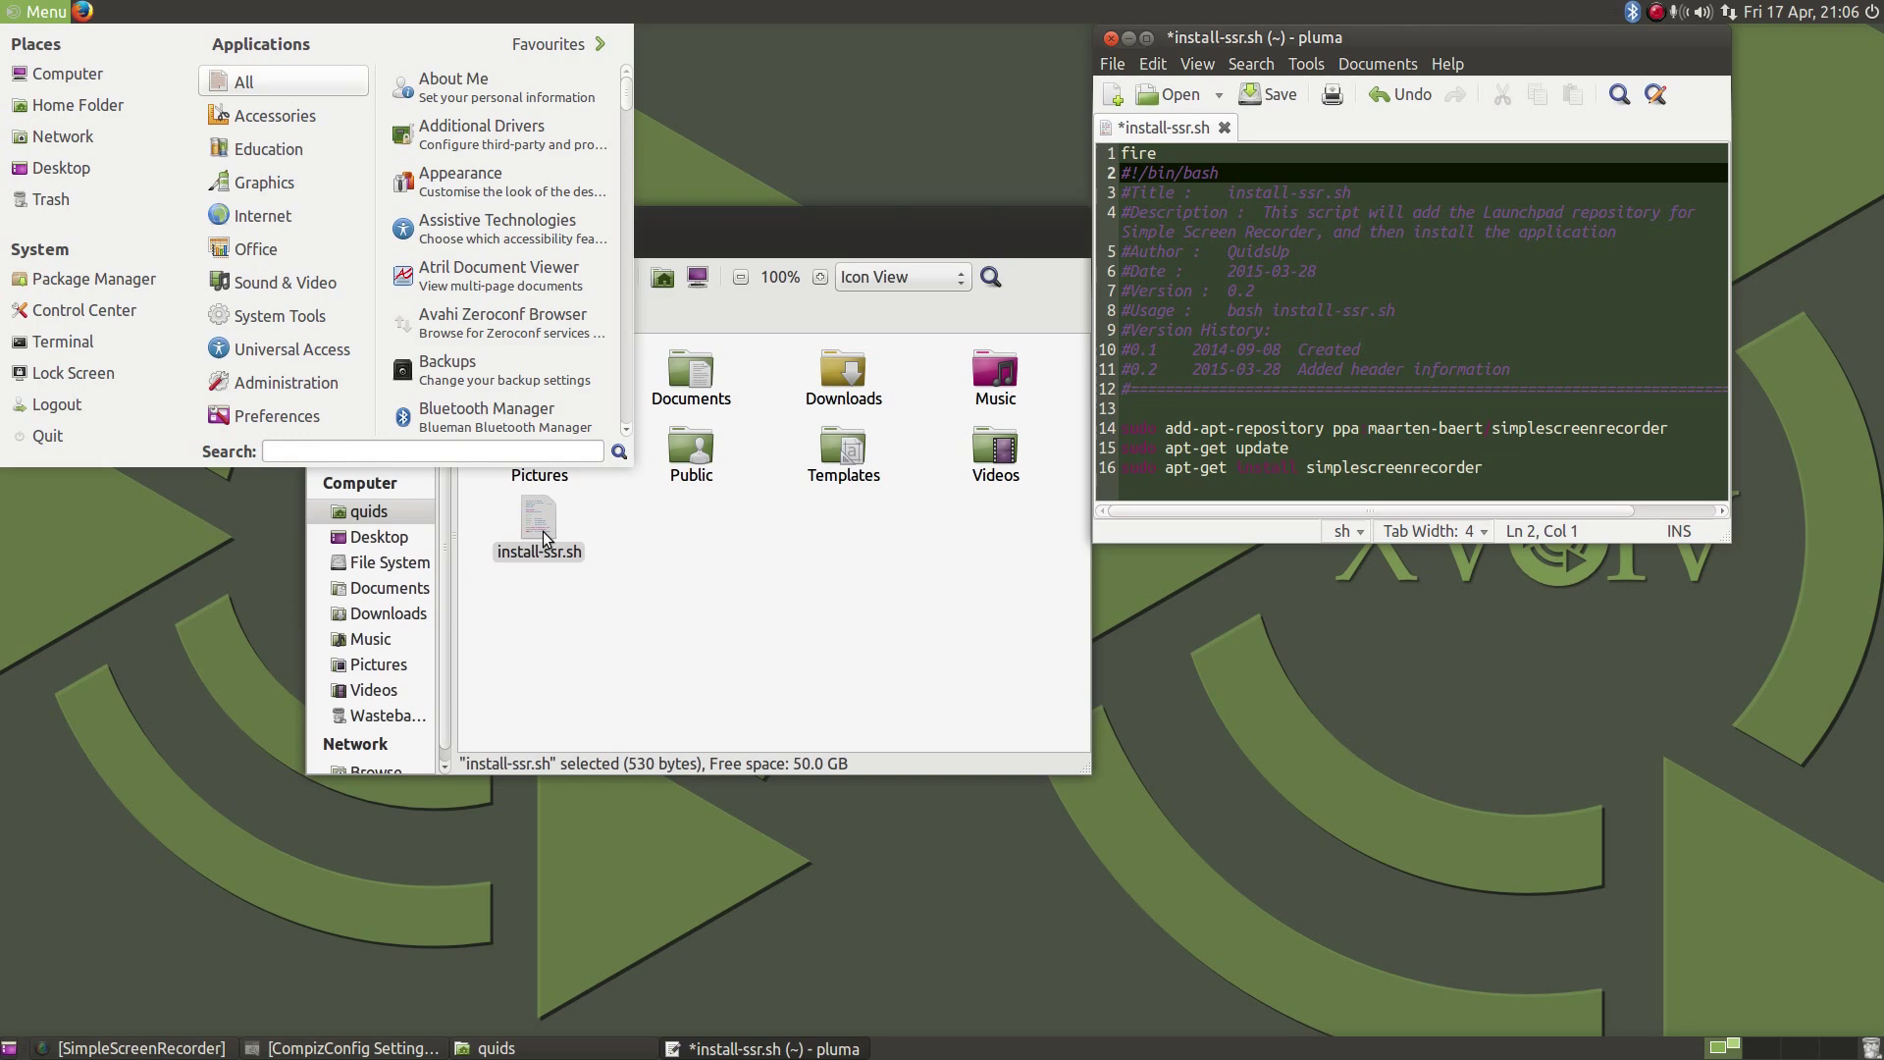
Move the quids folder window down to the lower centre of the screen
left_click(545, 538)
key("super")
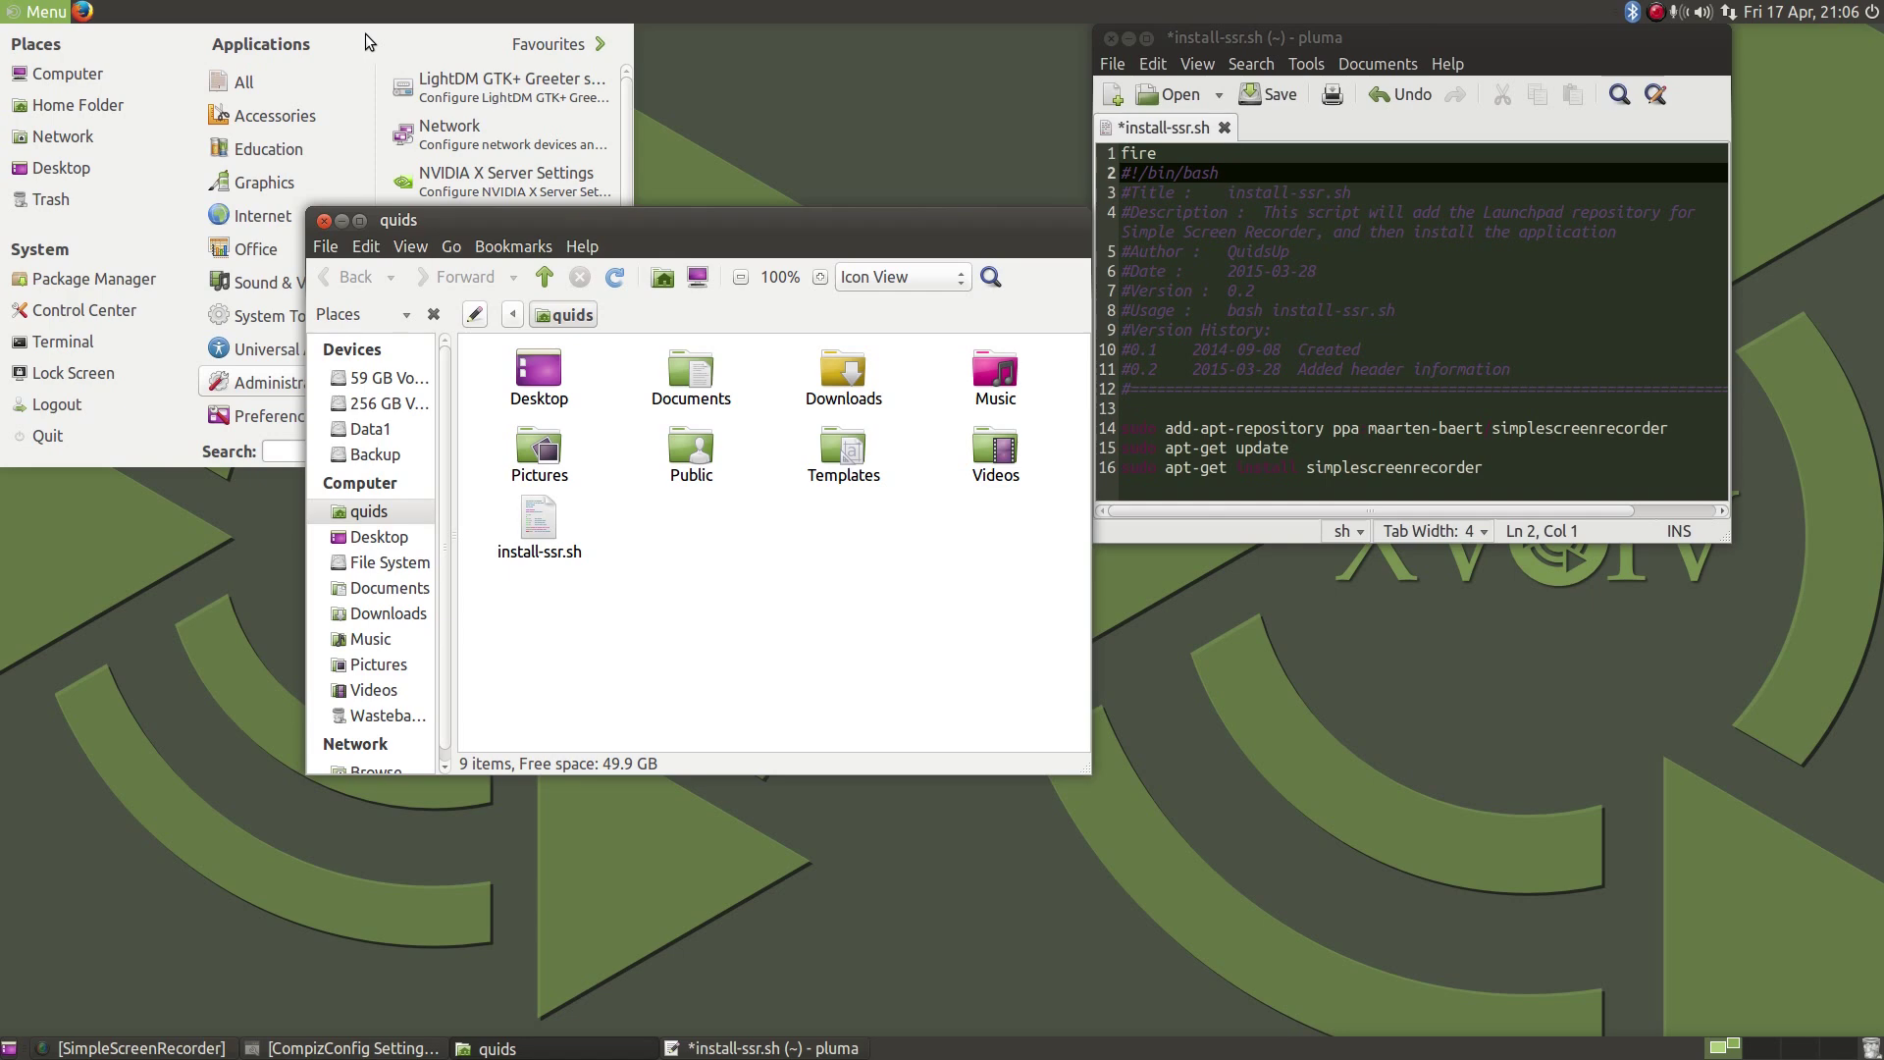
left_click_drag(440, 217, 856, 478)
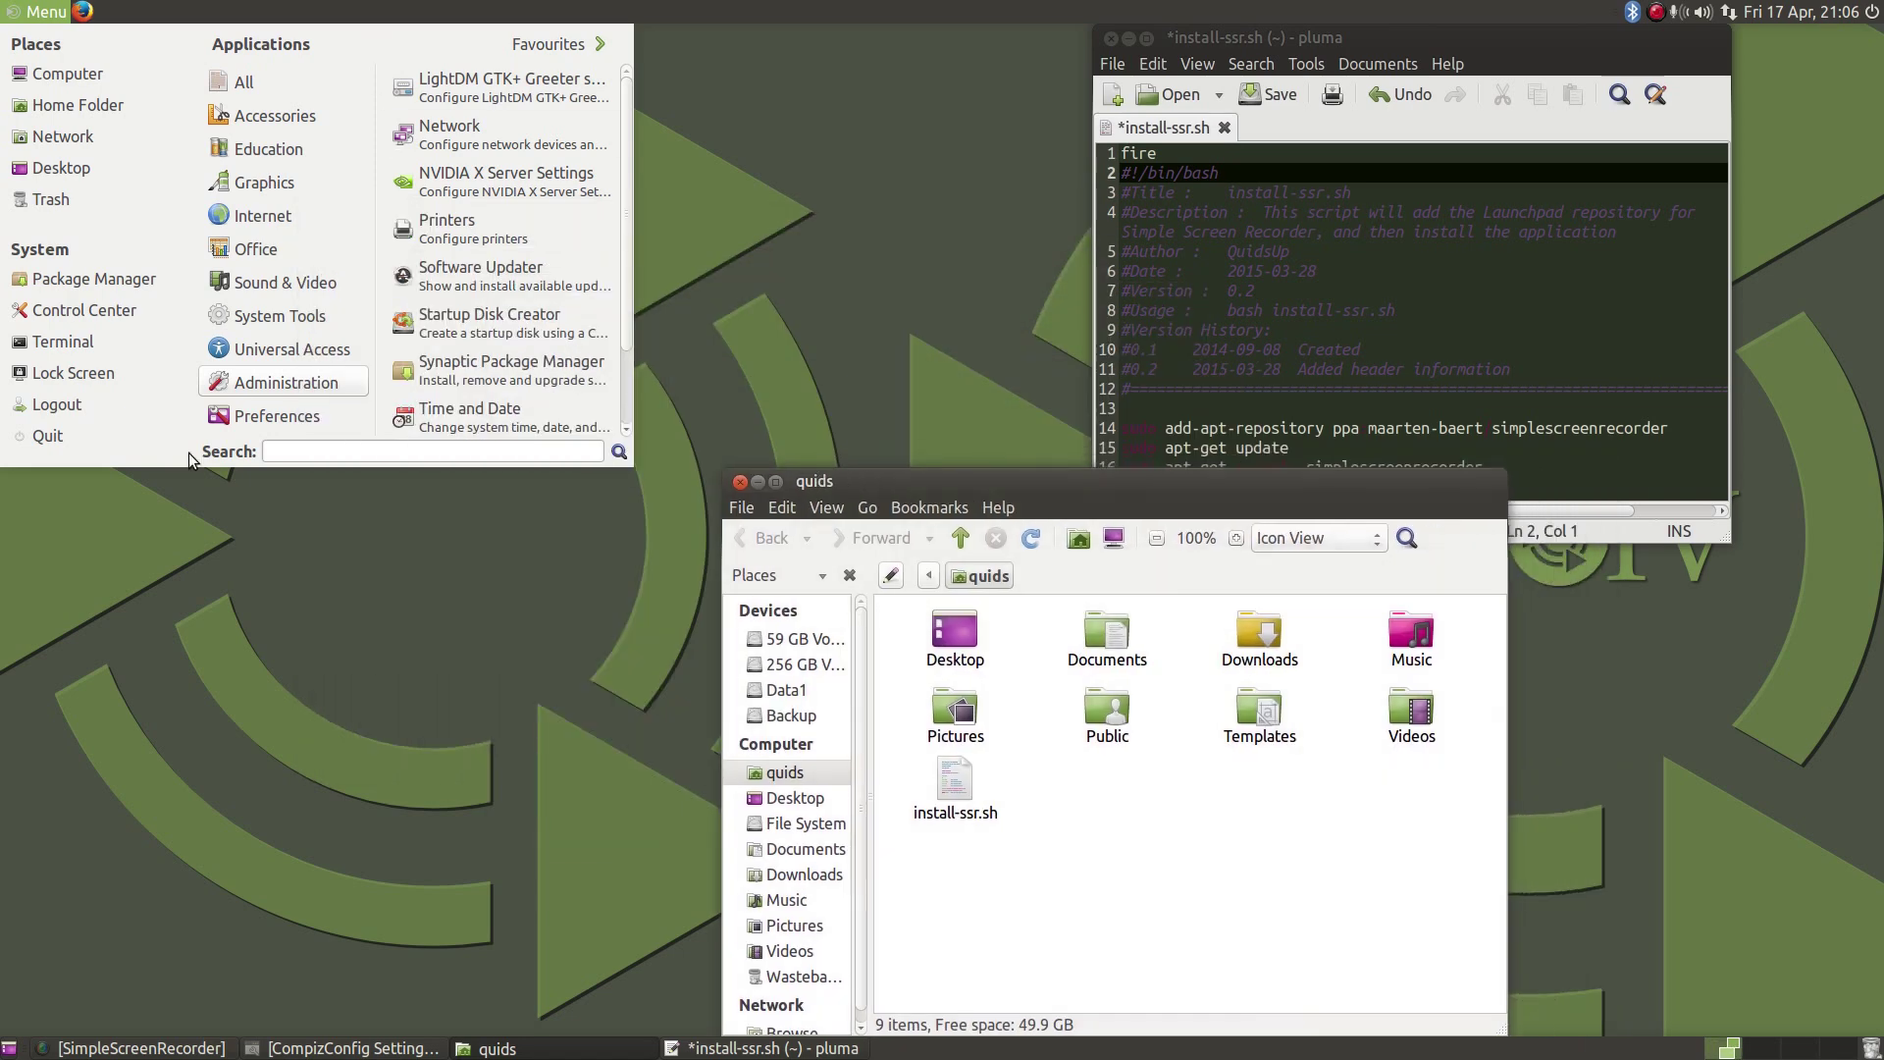
left_click(409, 558)
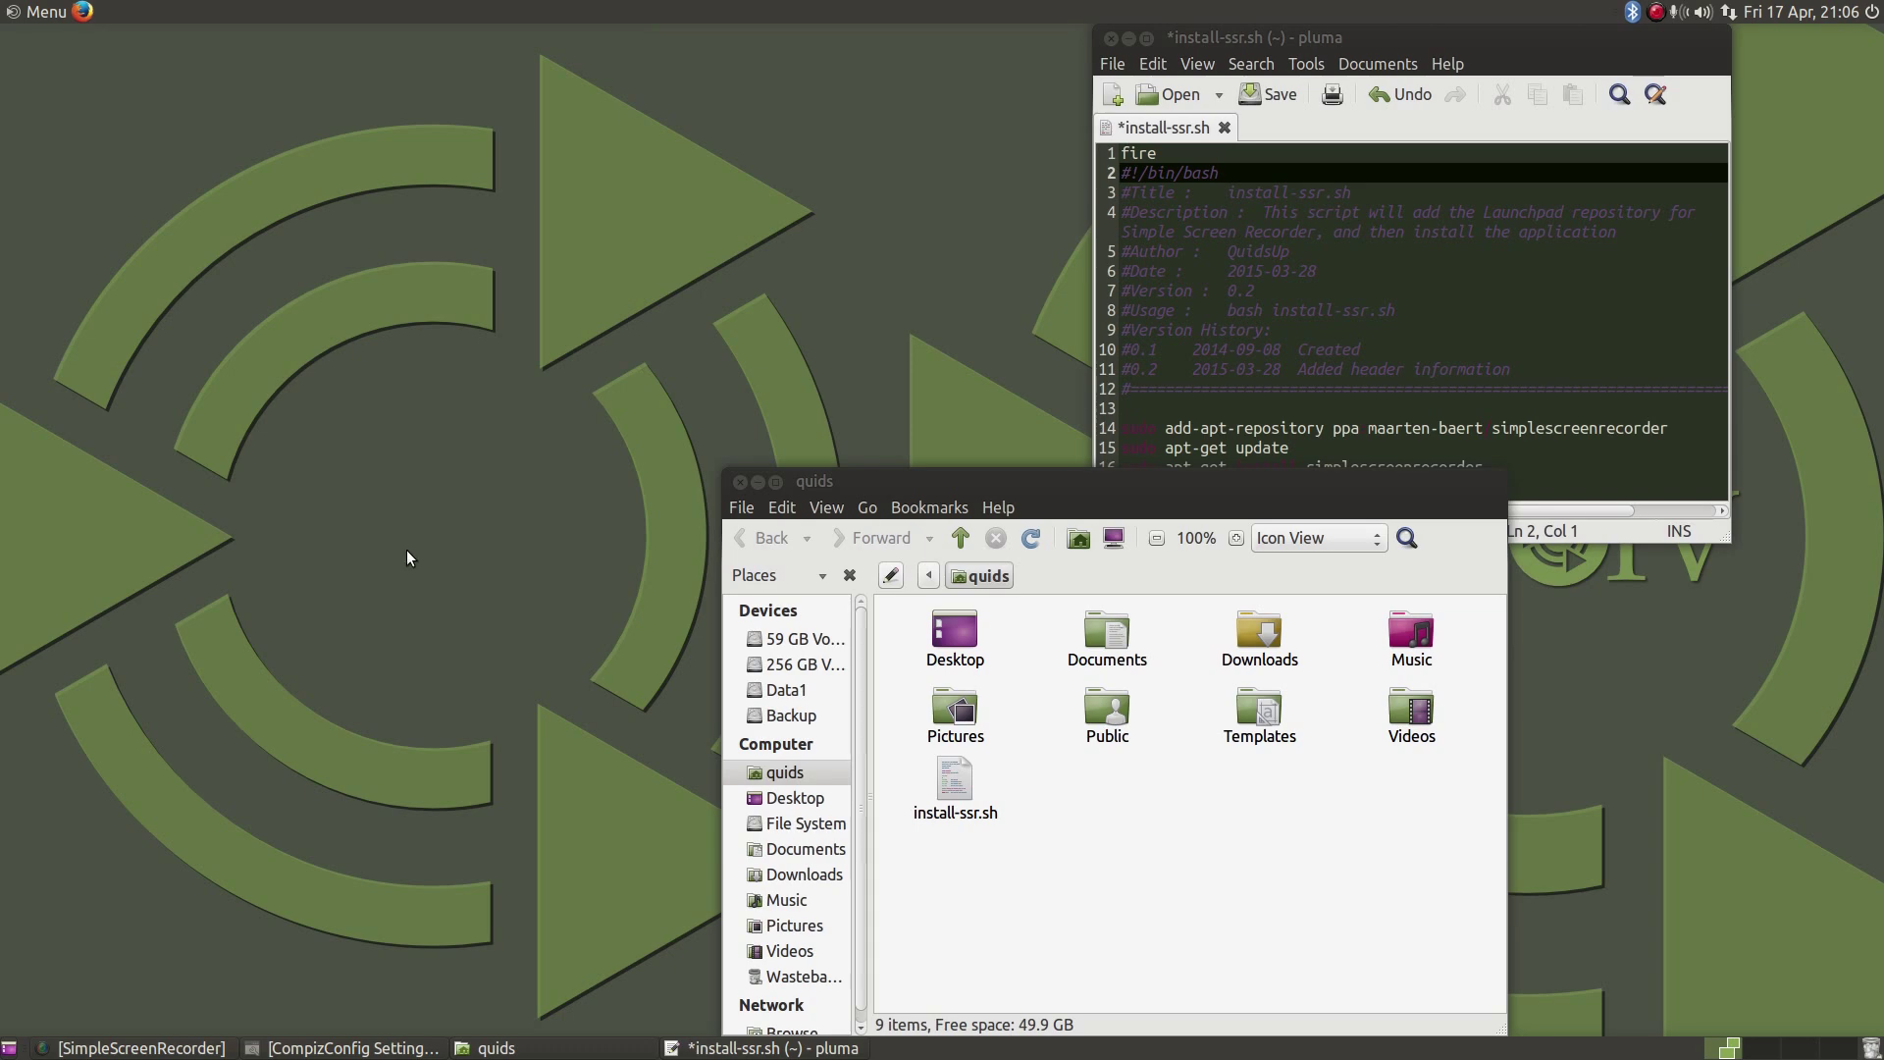
Search the MATE Menu for 'fire', listing Firefox and Firewall Configuration, then close install-ssr.sh in Pluma
left_click(16, 19)
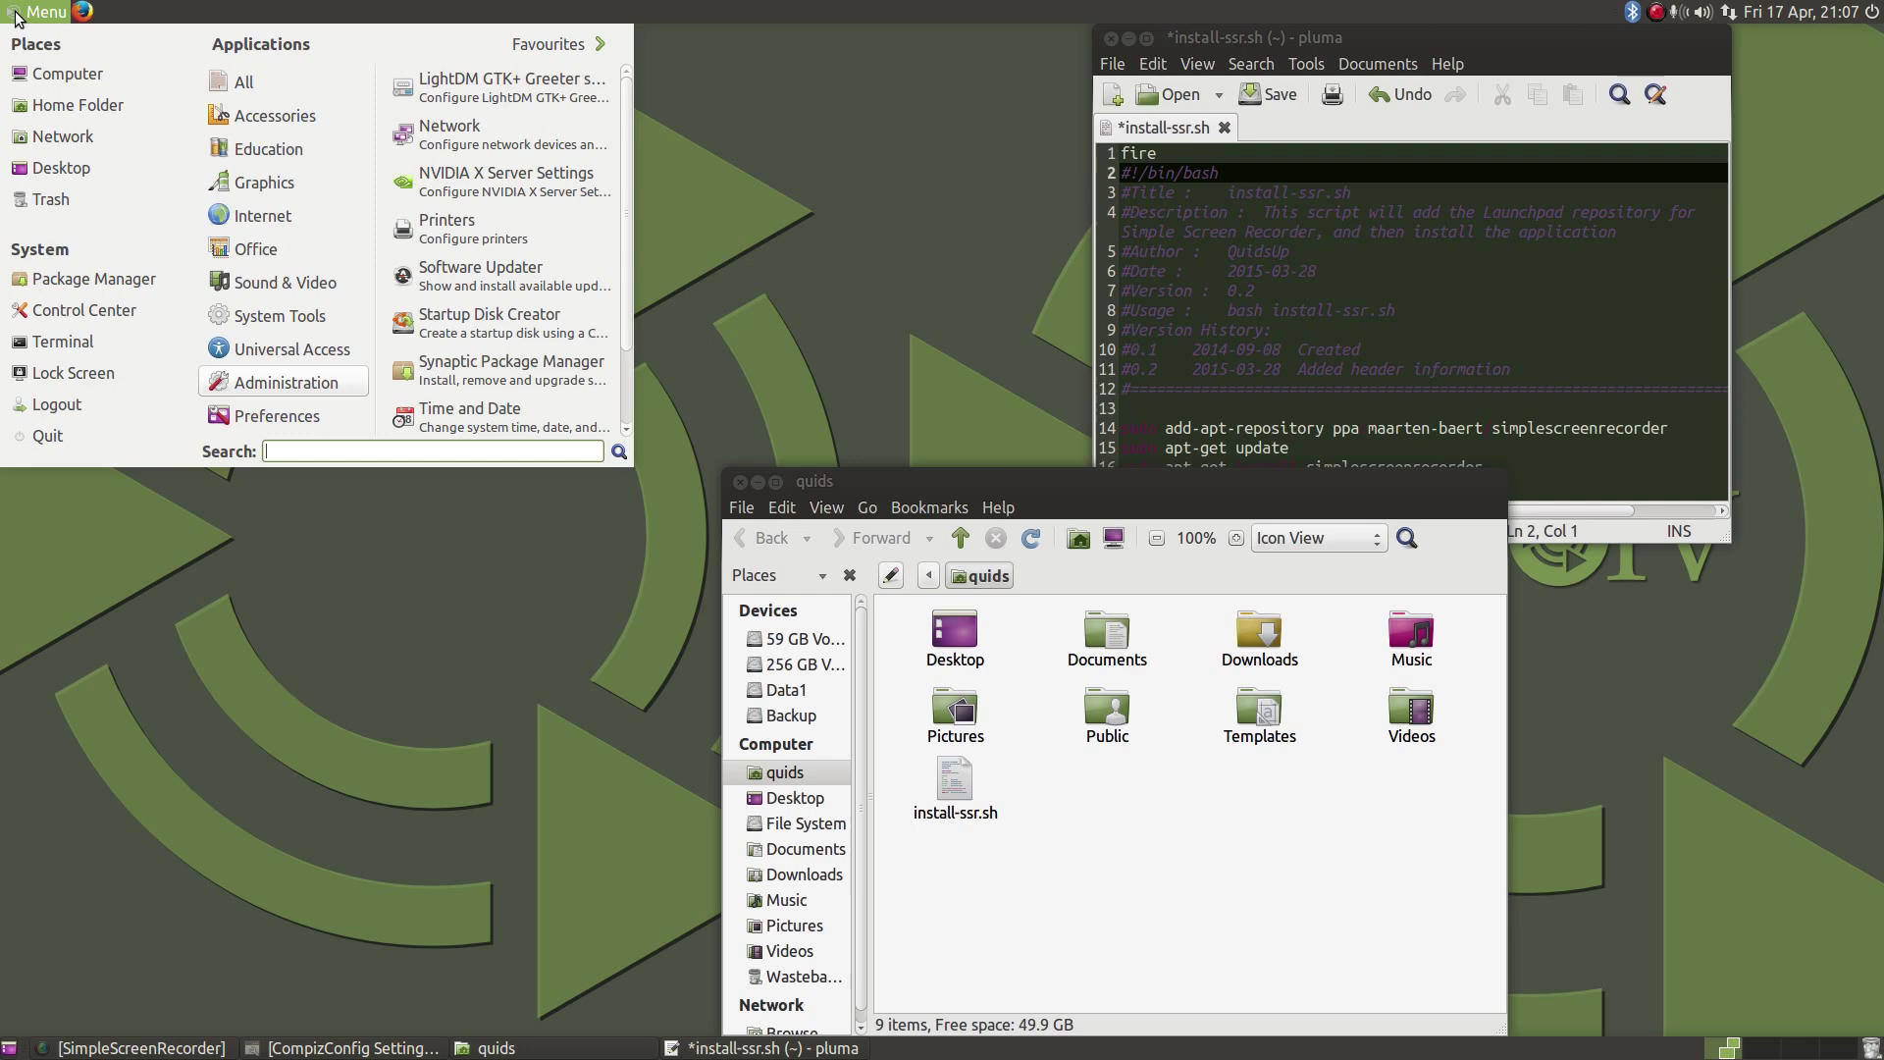
type("fire")
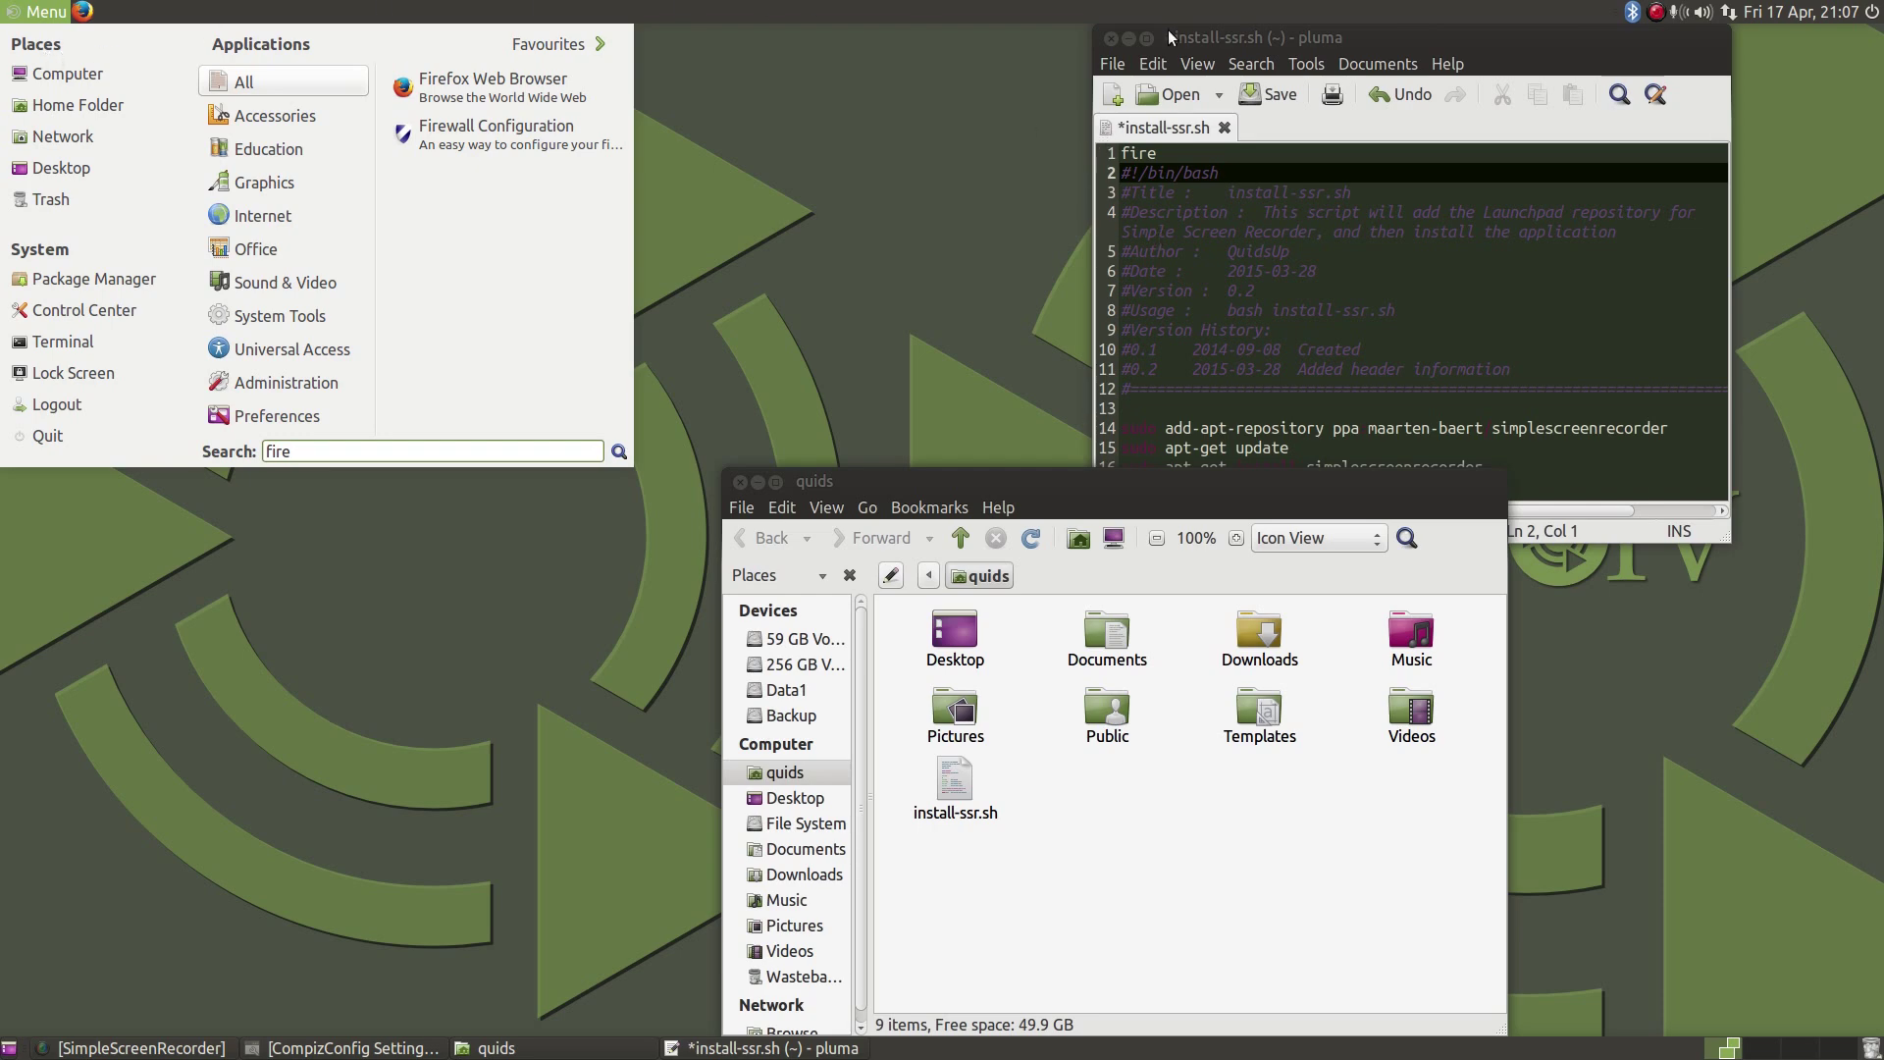
left_click(1128, 38)
Save the changes to install-ssr.sh so Pluma closes
left_click(1111, 38)
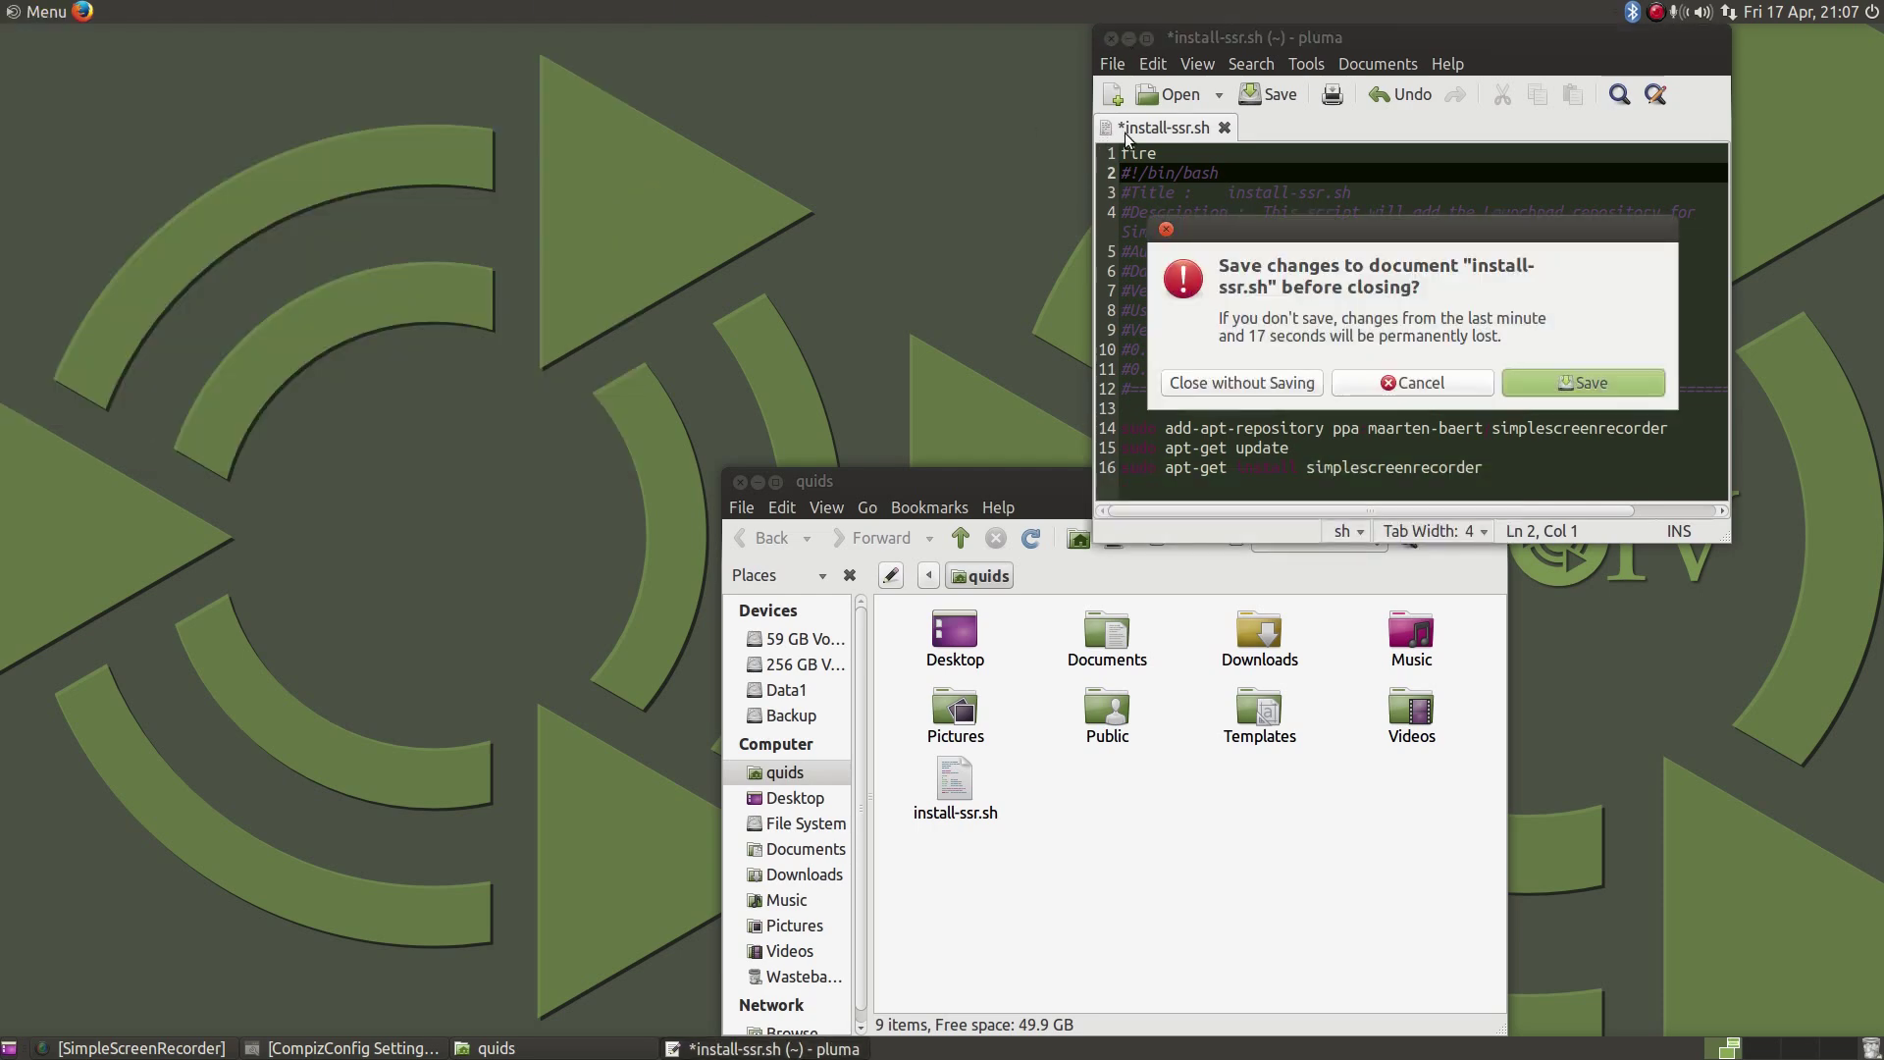
left_click(1592, 383)
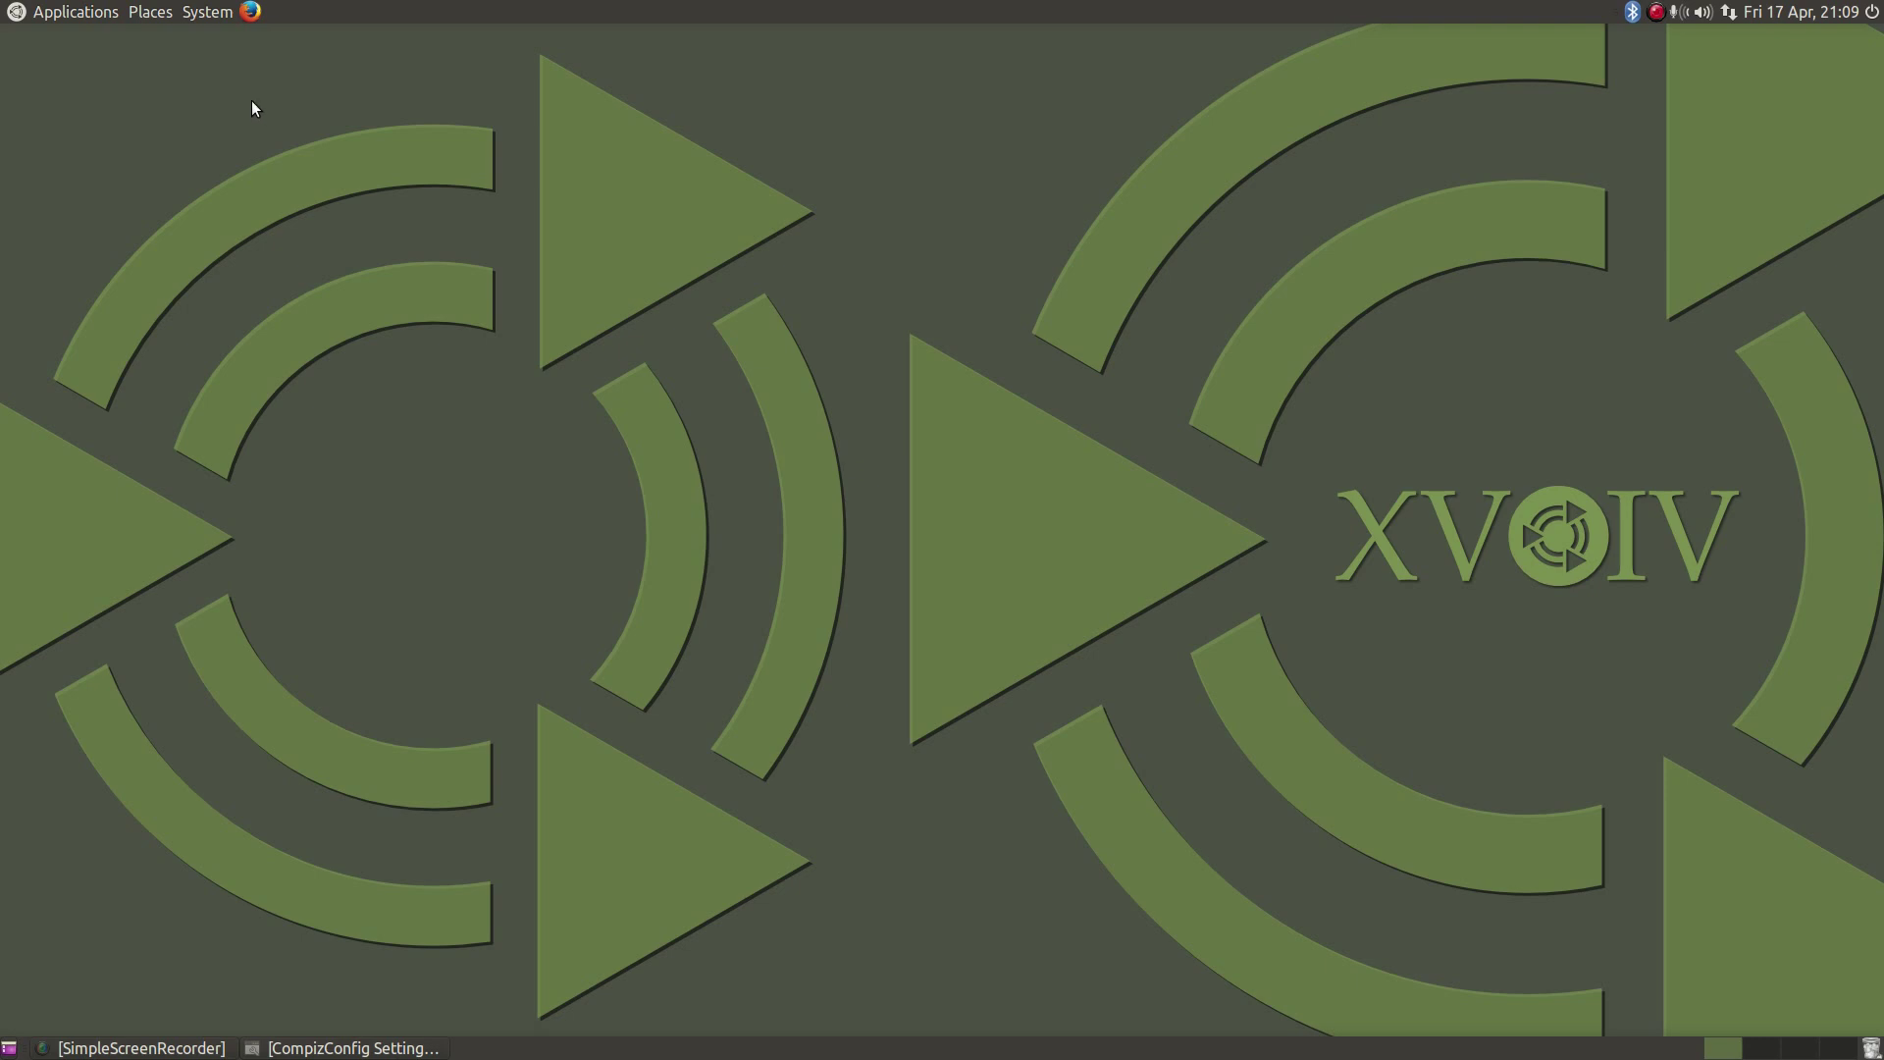
Launch Additional Drivers from System > Preferences > Hardware after browsing Applications > Accessories
left_click(49, 14)
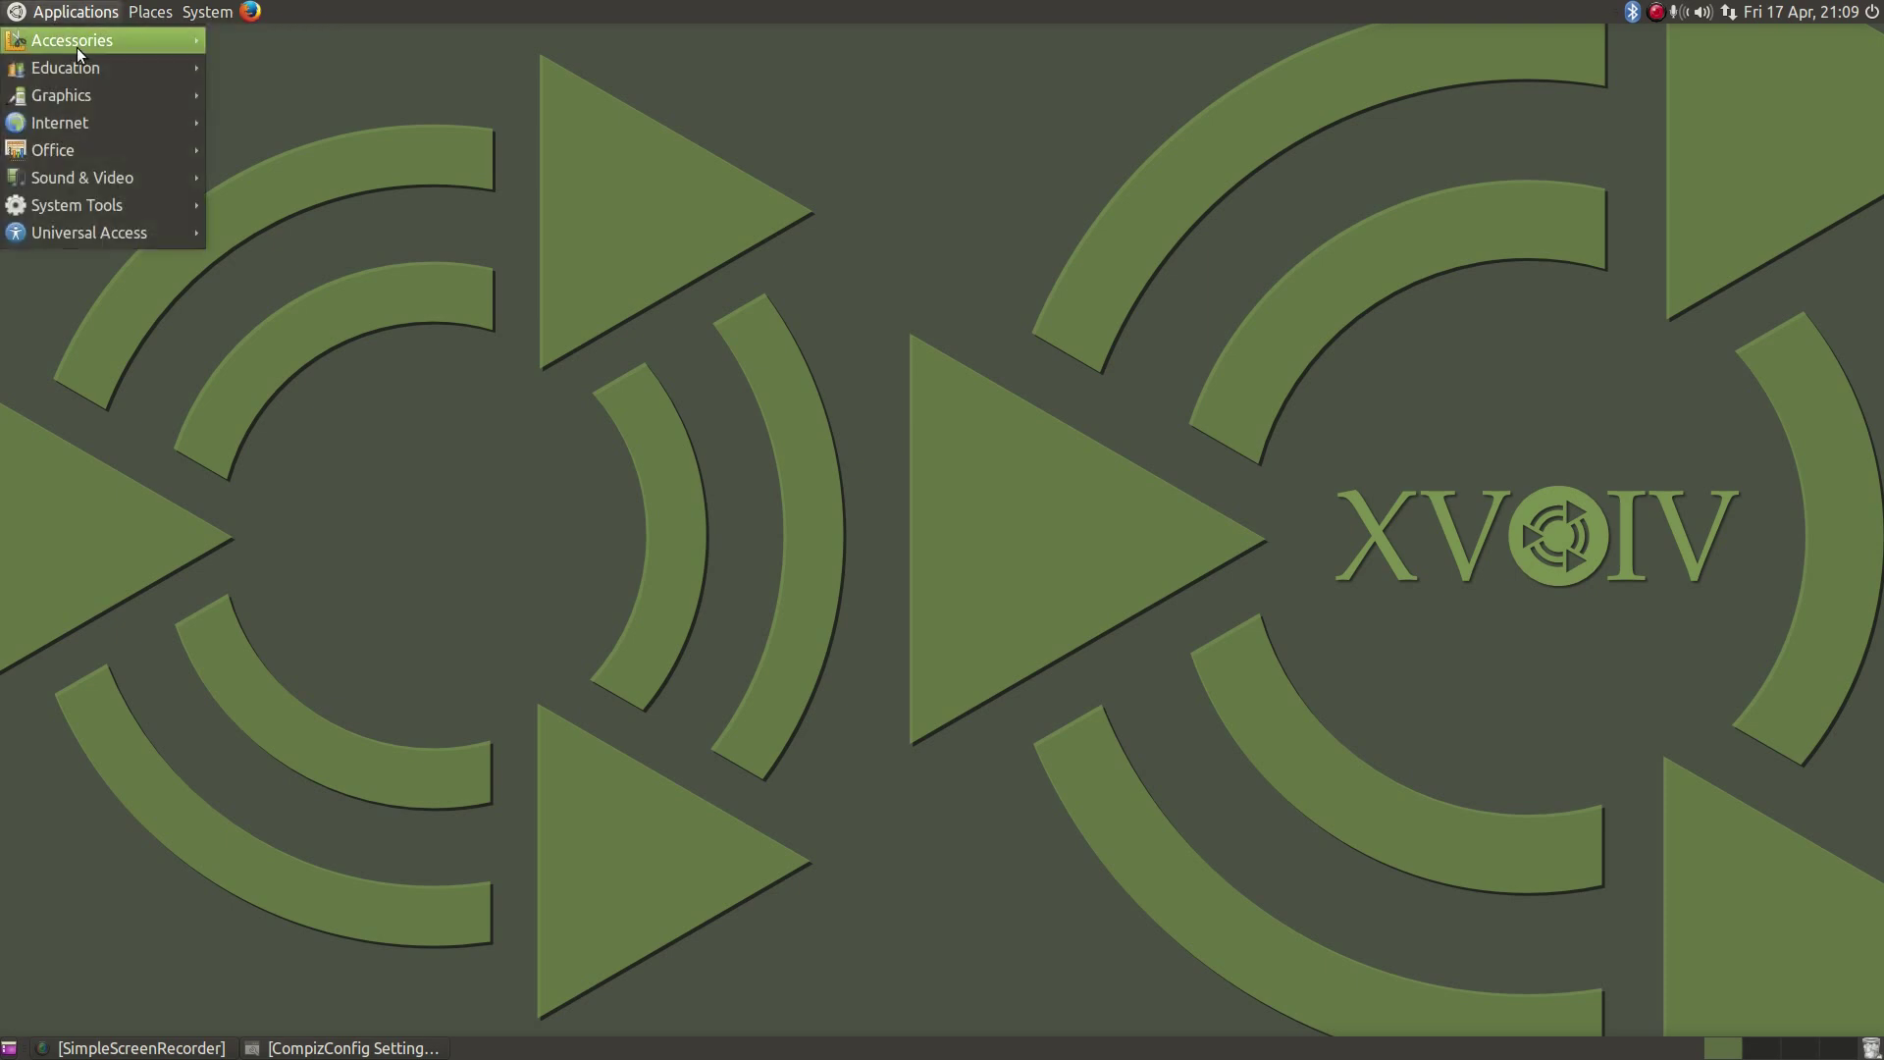
mouse_move(79, 51)
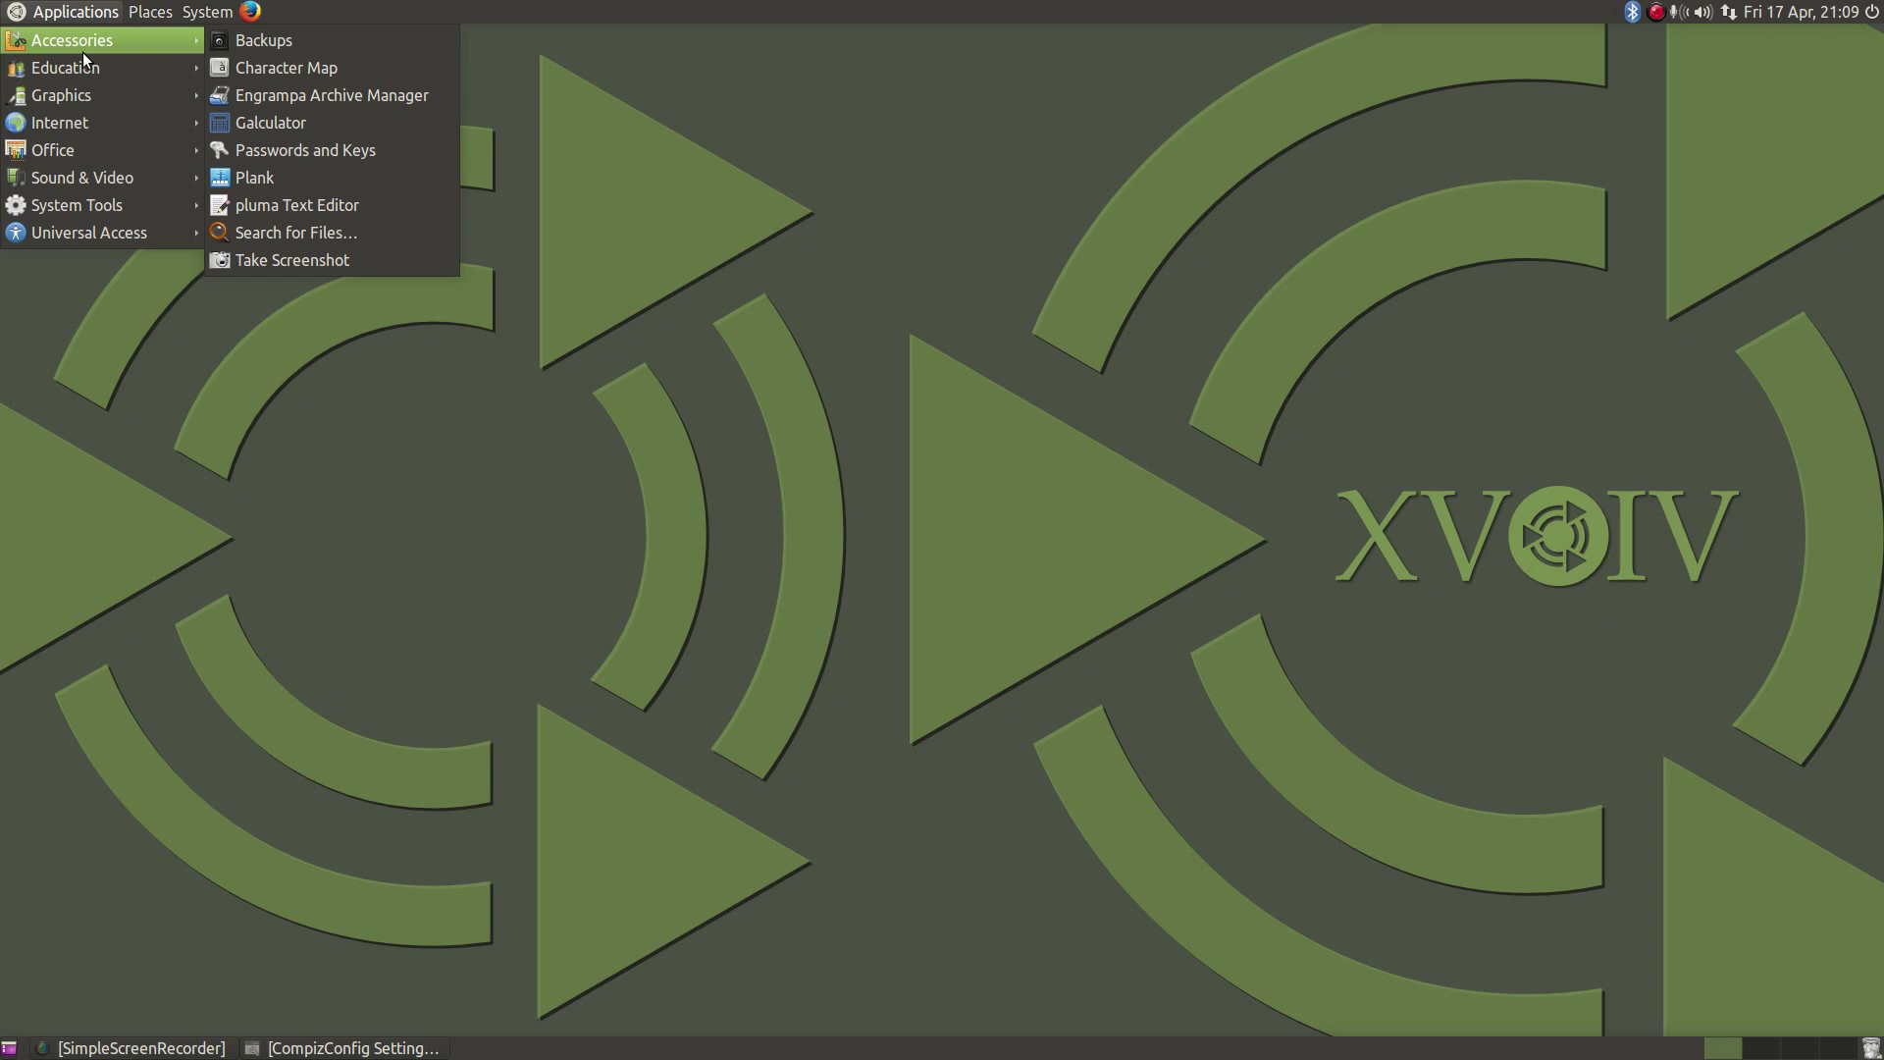
mouse_move(198, 19)
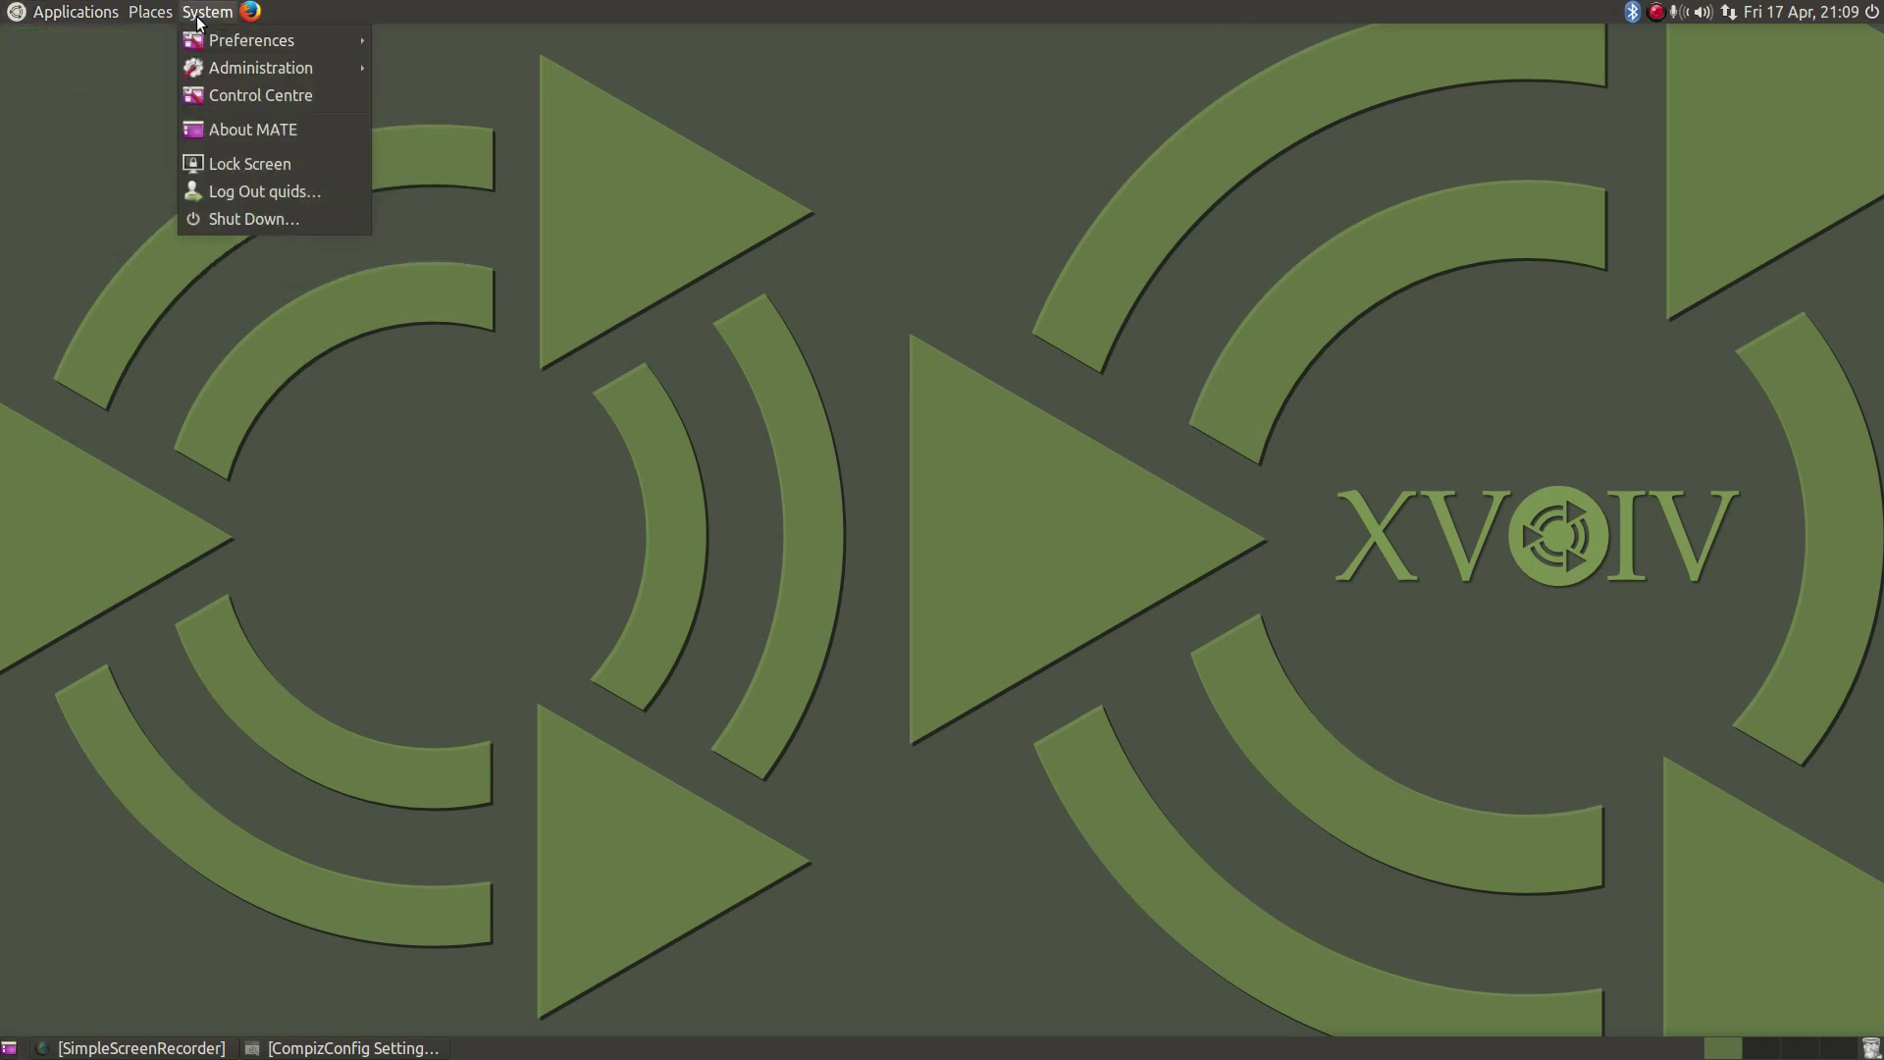
mouse_move(251, 41)
mouse_move(442, 40)
left_click(638, 44)
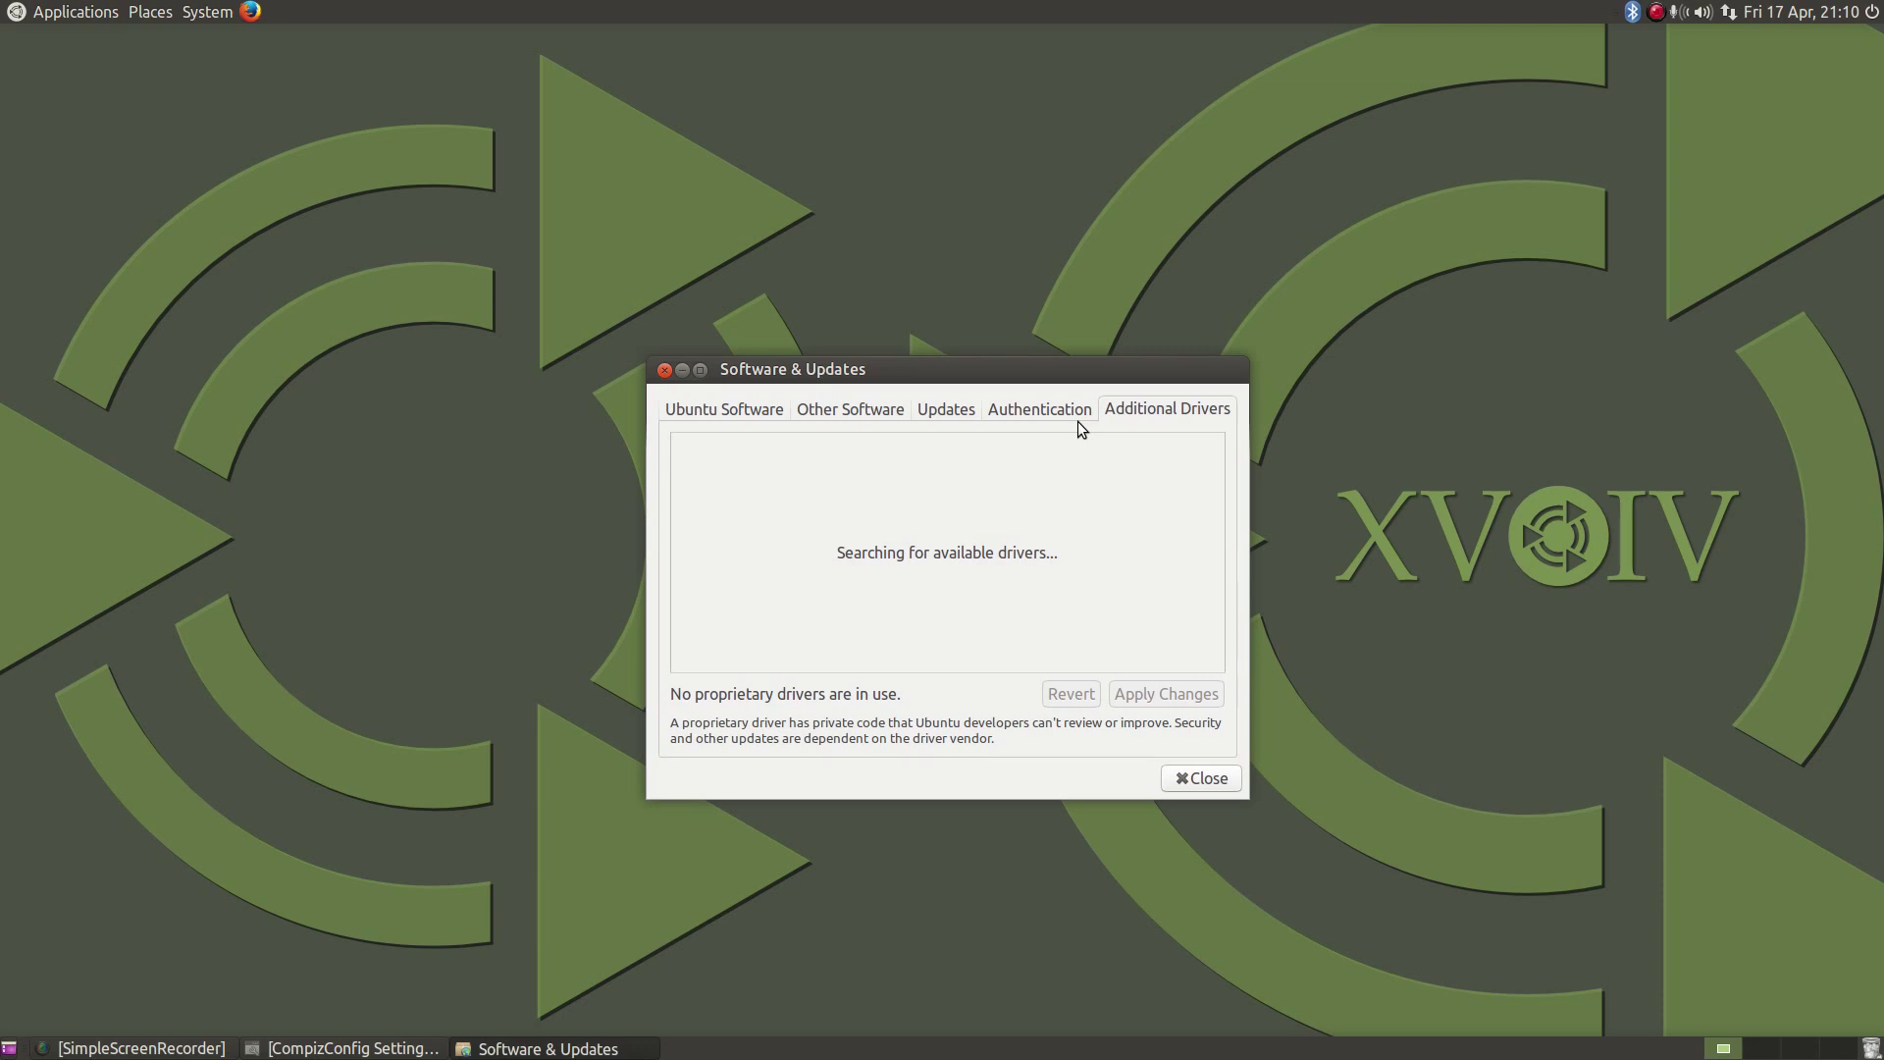
Review the NVIDIA and AMD microcode drivers, then close Software & Updates and Sound Preferences
scroll(951, 500, "down", 2)
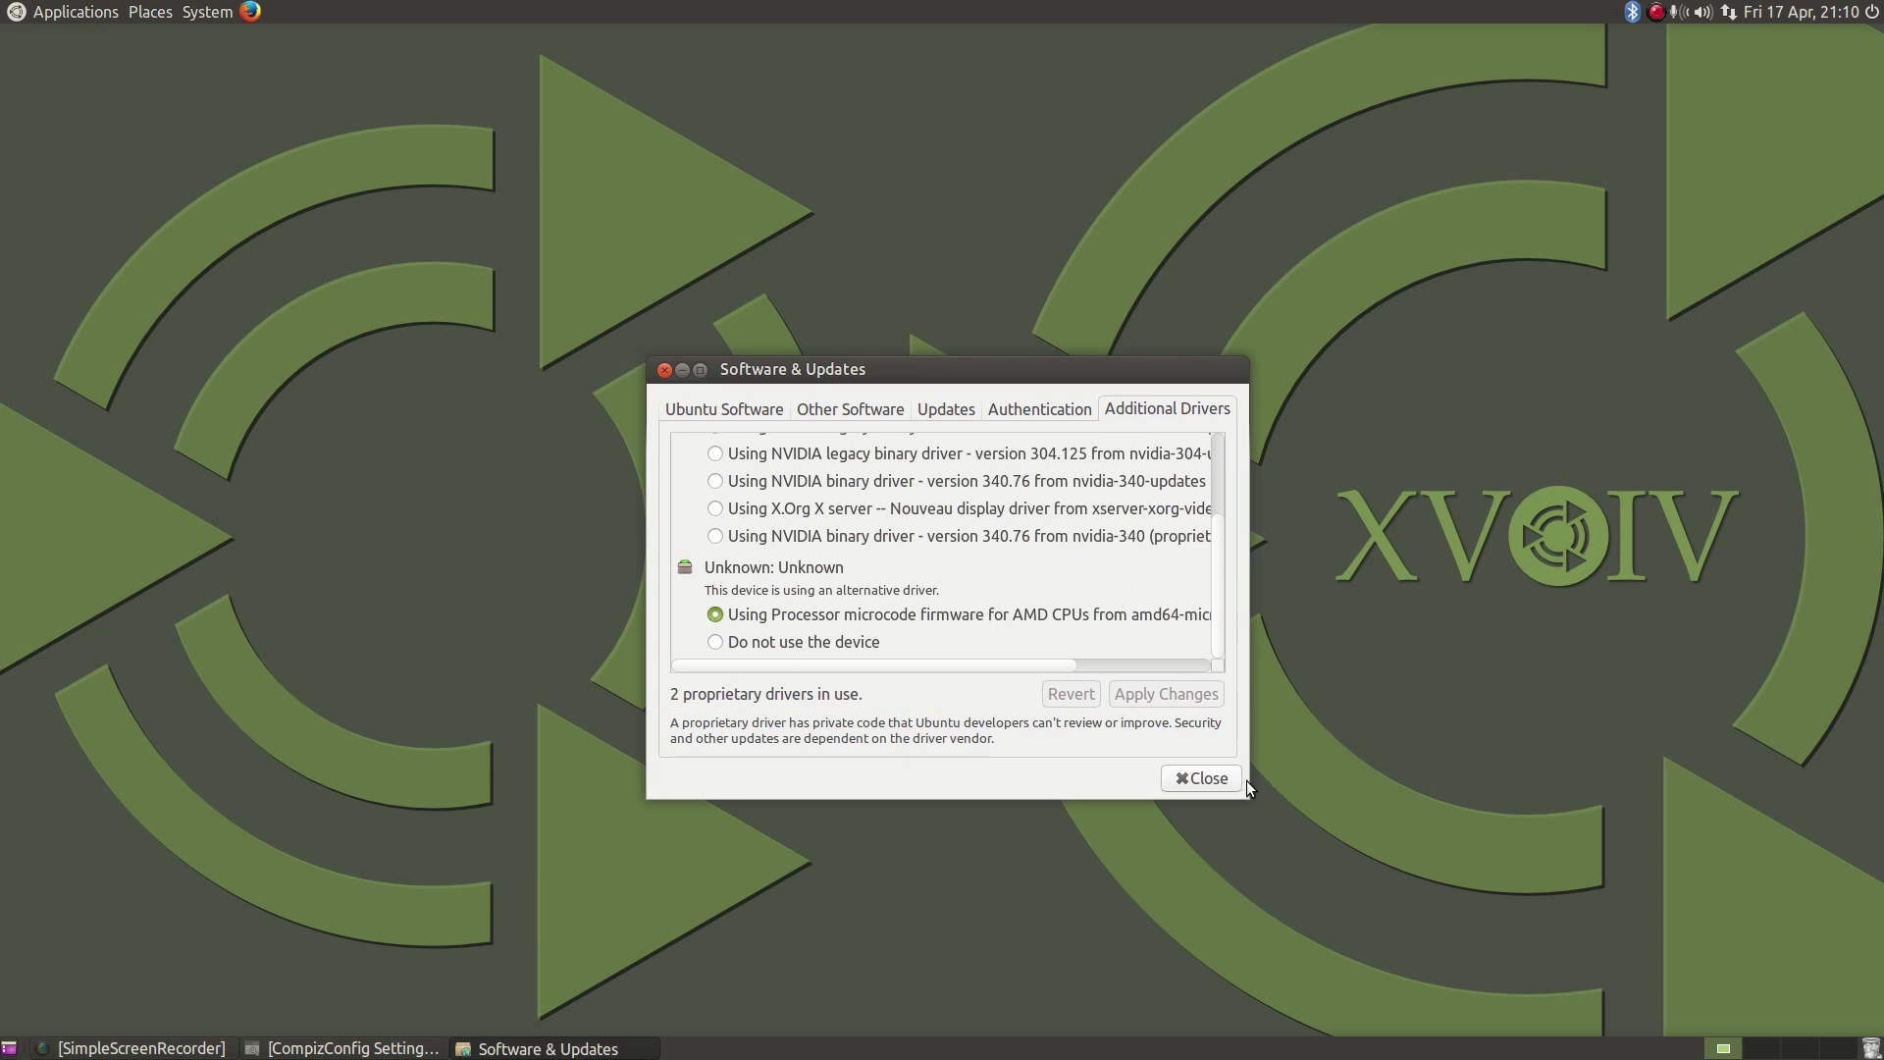
left_click(1202, 779)
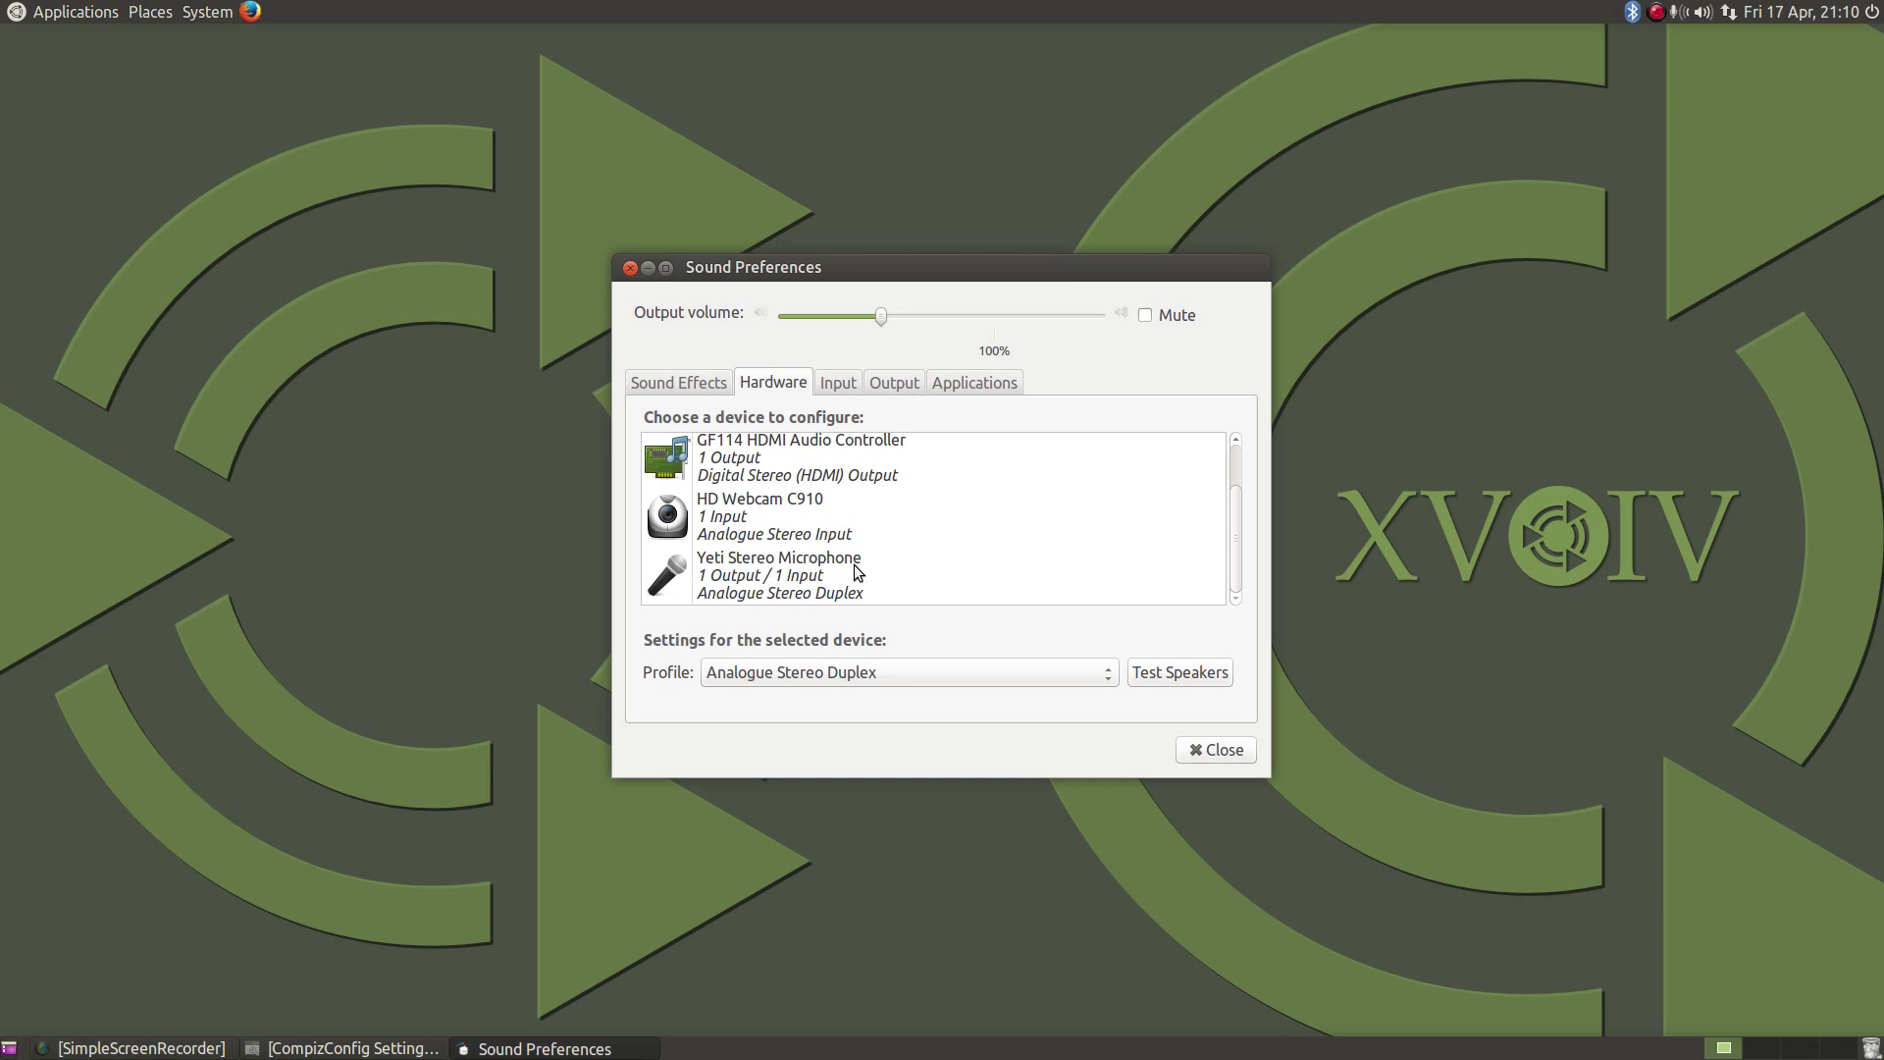
left_click(631, 268)
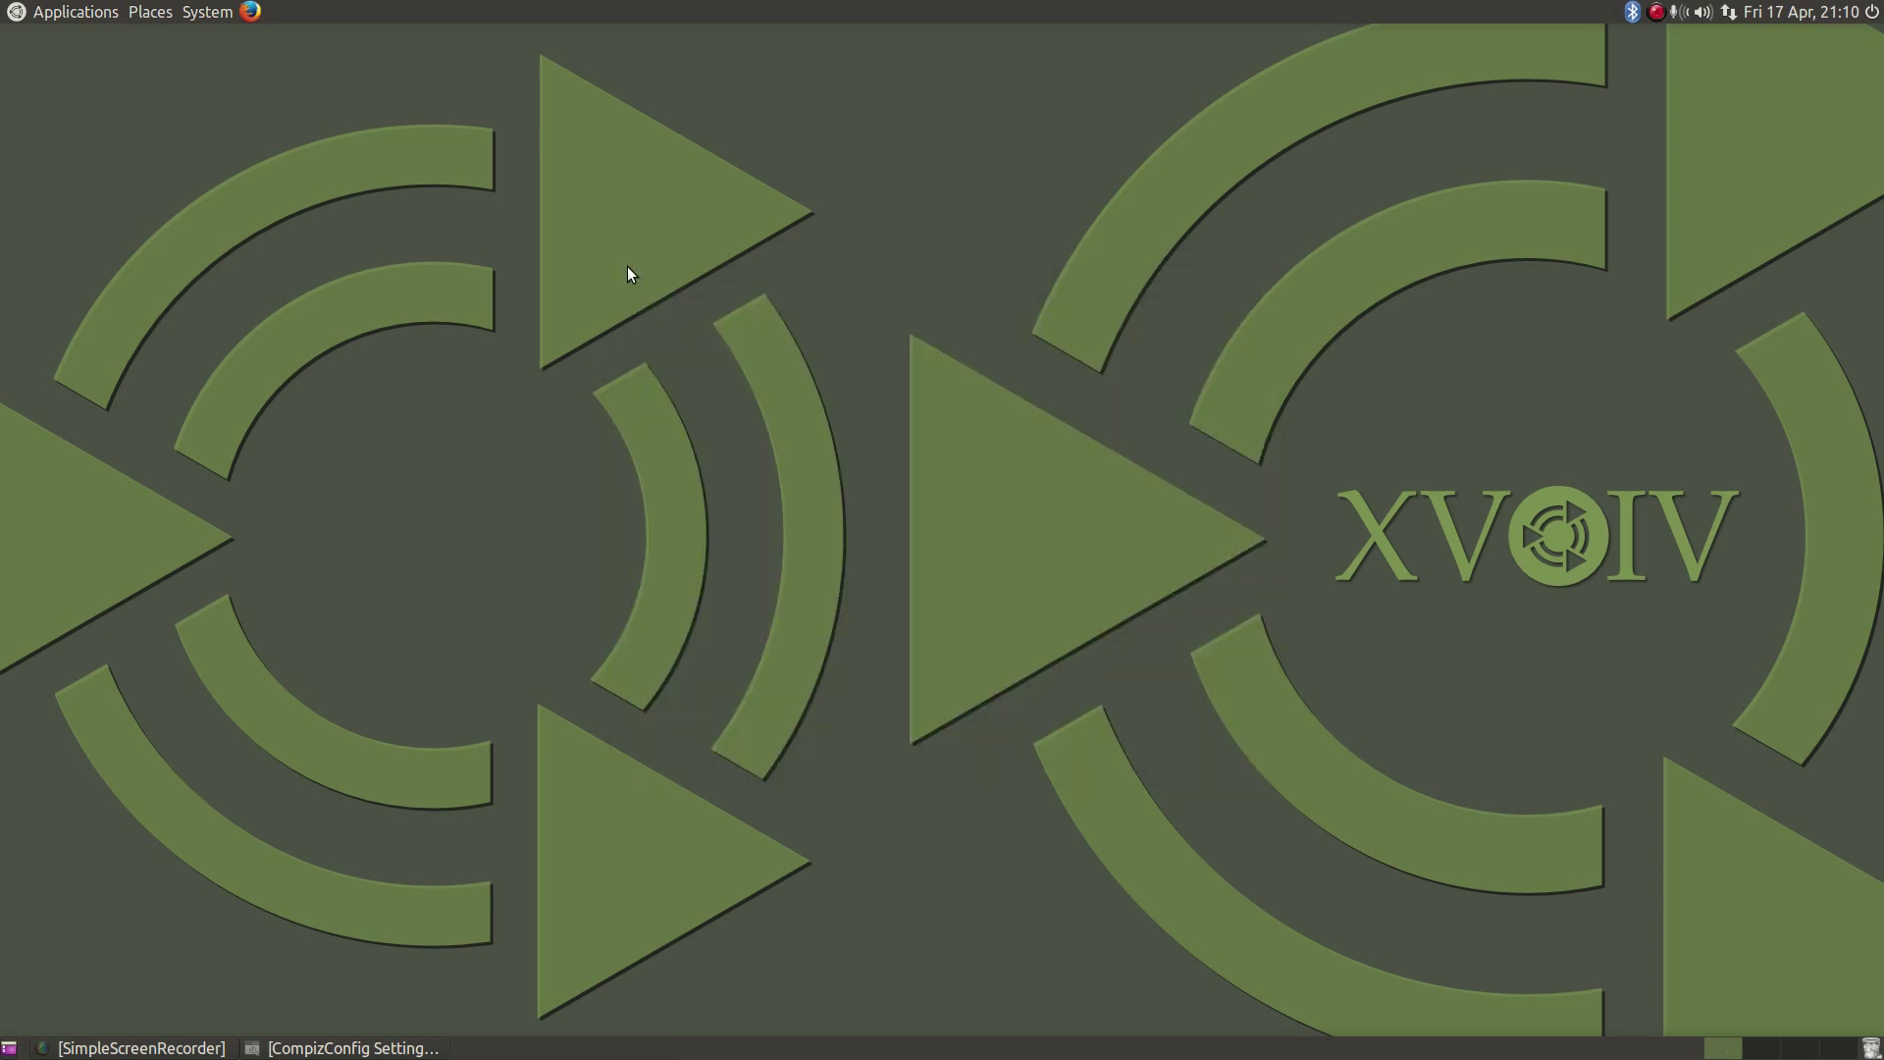
Browse the Applications categories, ending on Sound & Video with Brasero, Rhythmbox, VLC and others
left_click(48, 14)
mouse_move(49, 43)
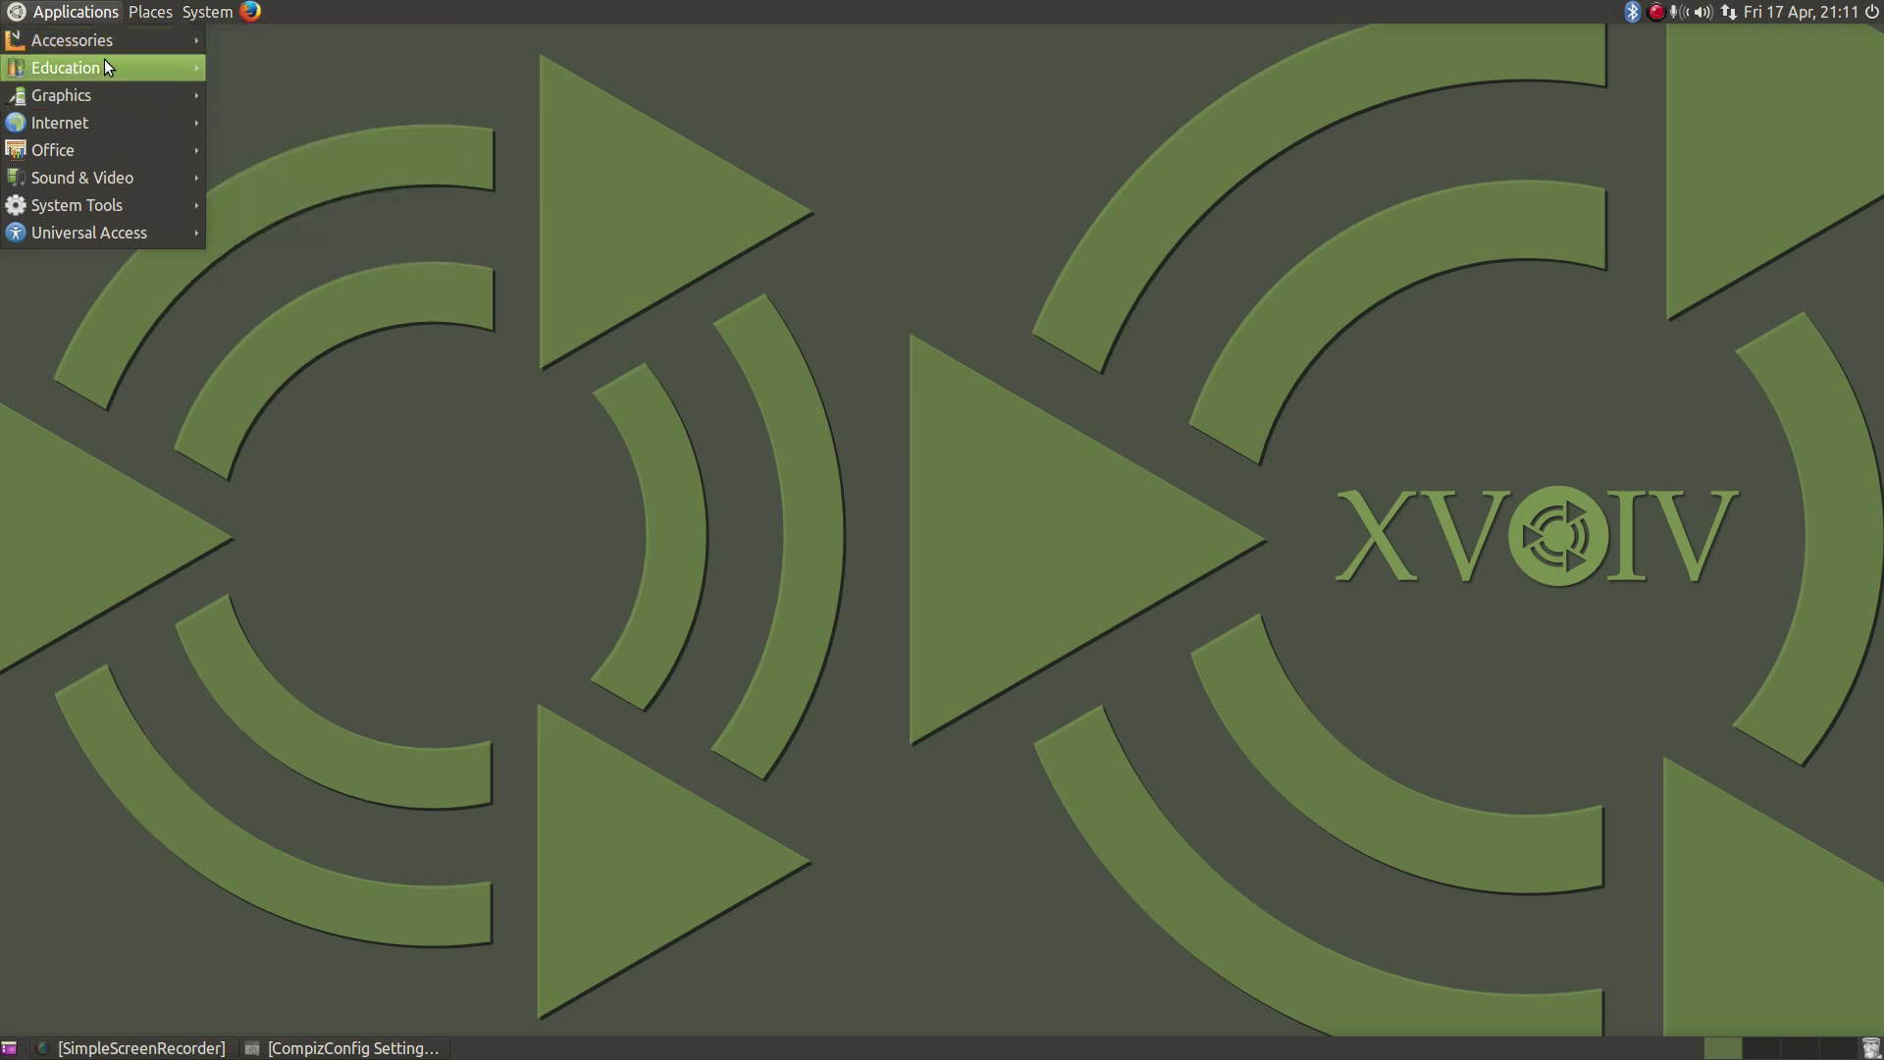
mouse_move(177, 94)
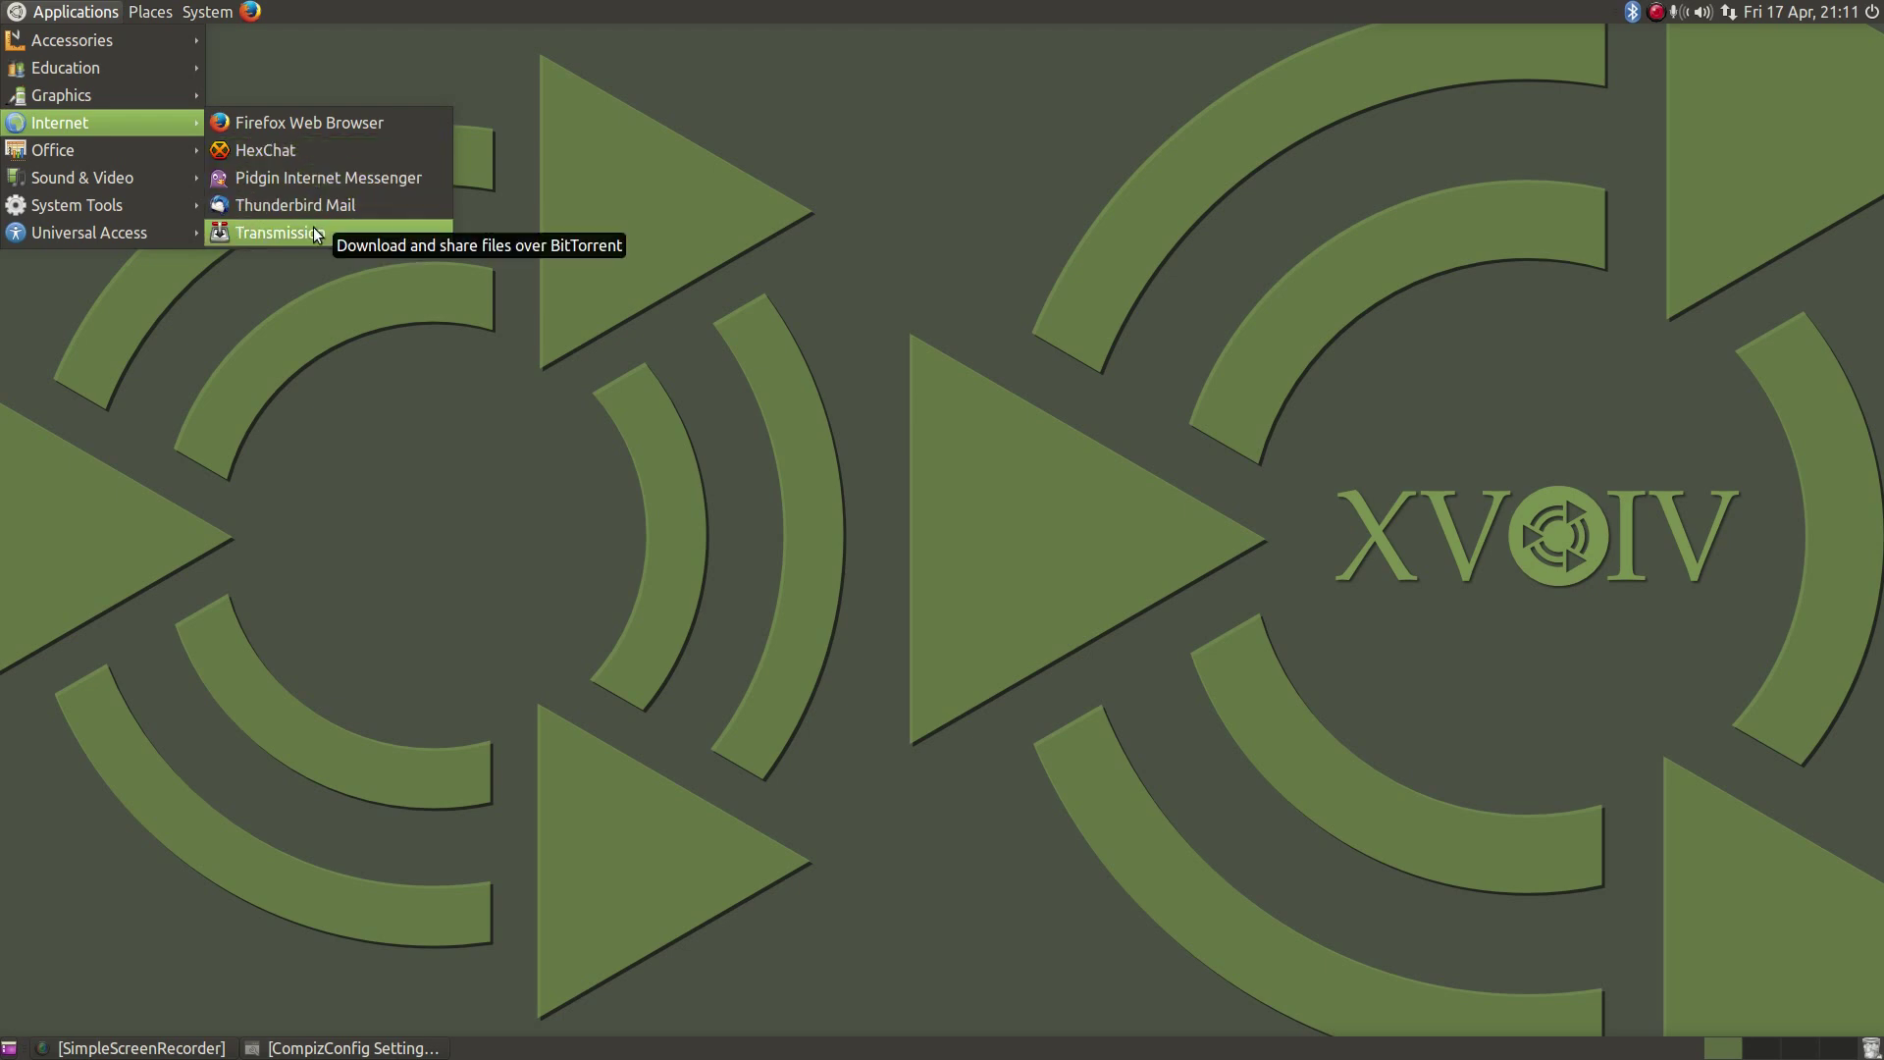
mouse_move(122, 155)
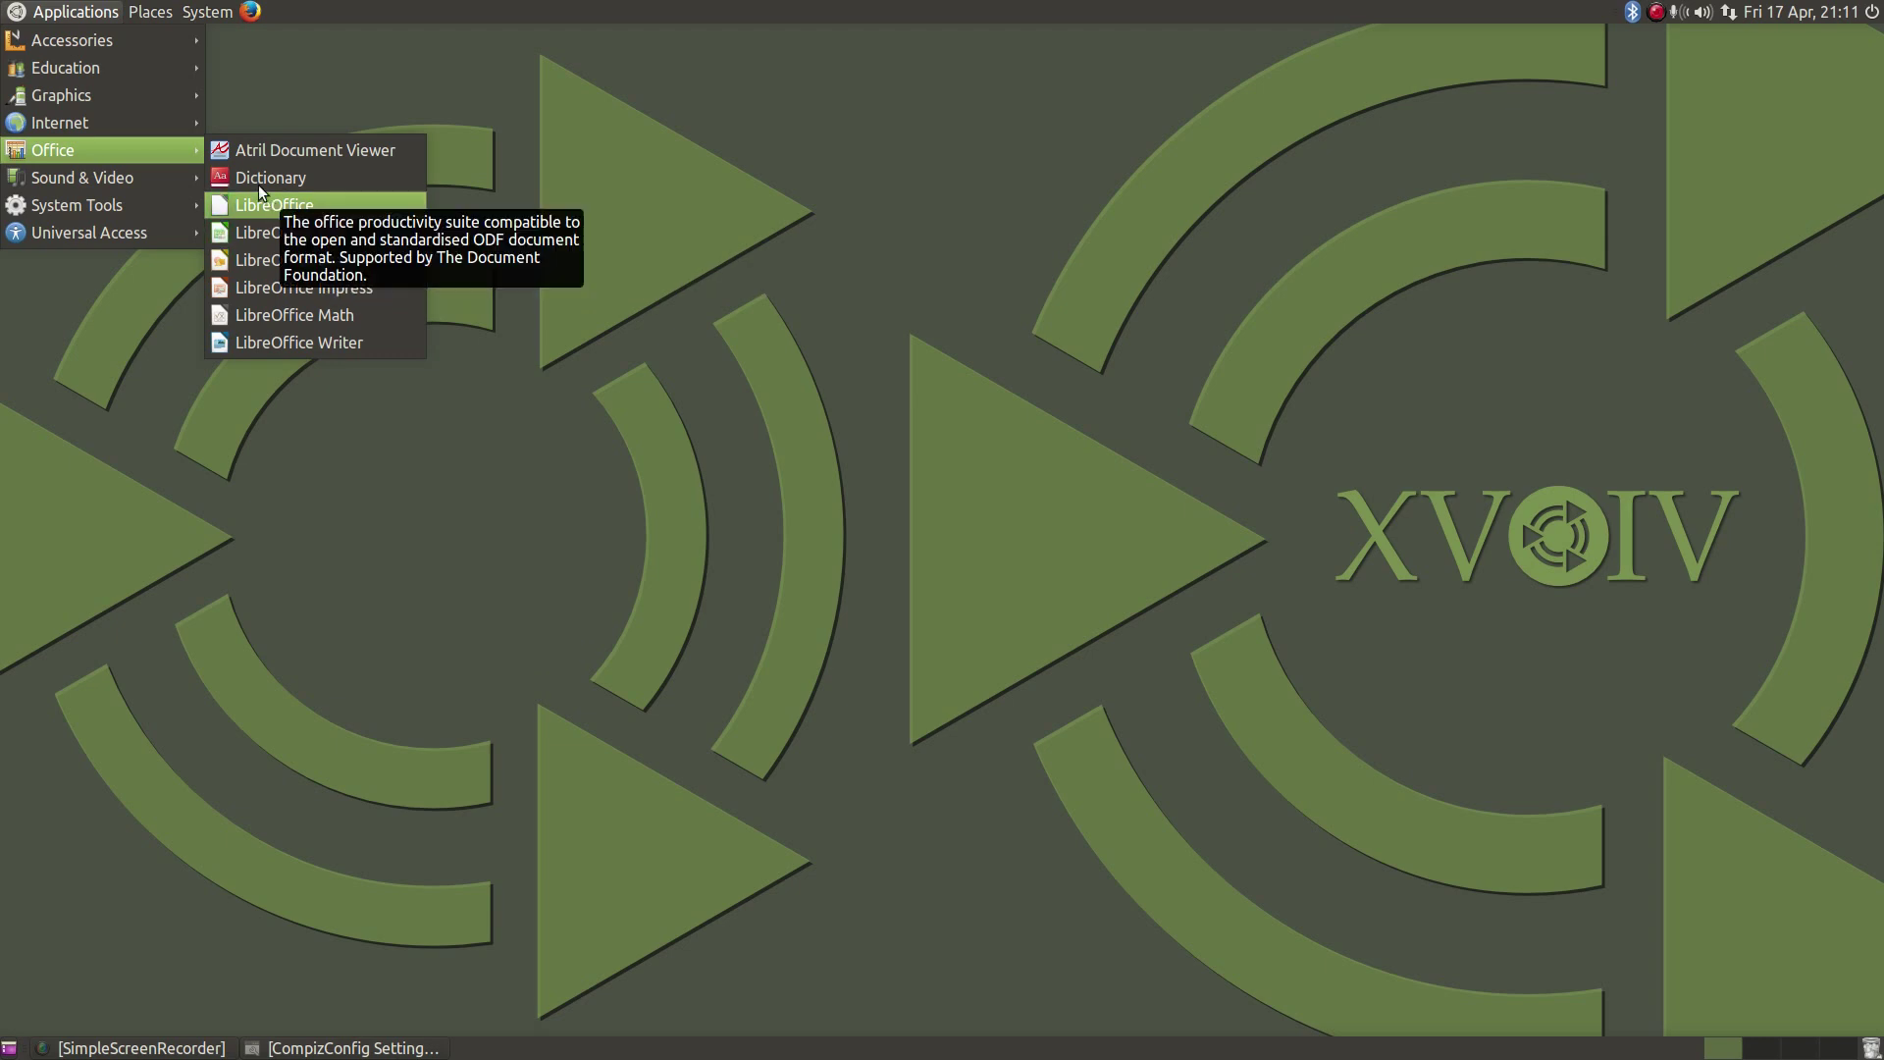
mouse_move(168, 178)
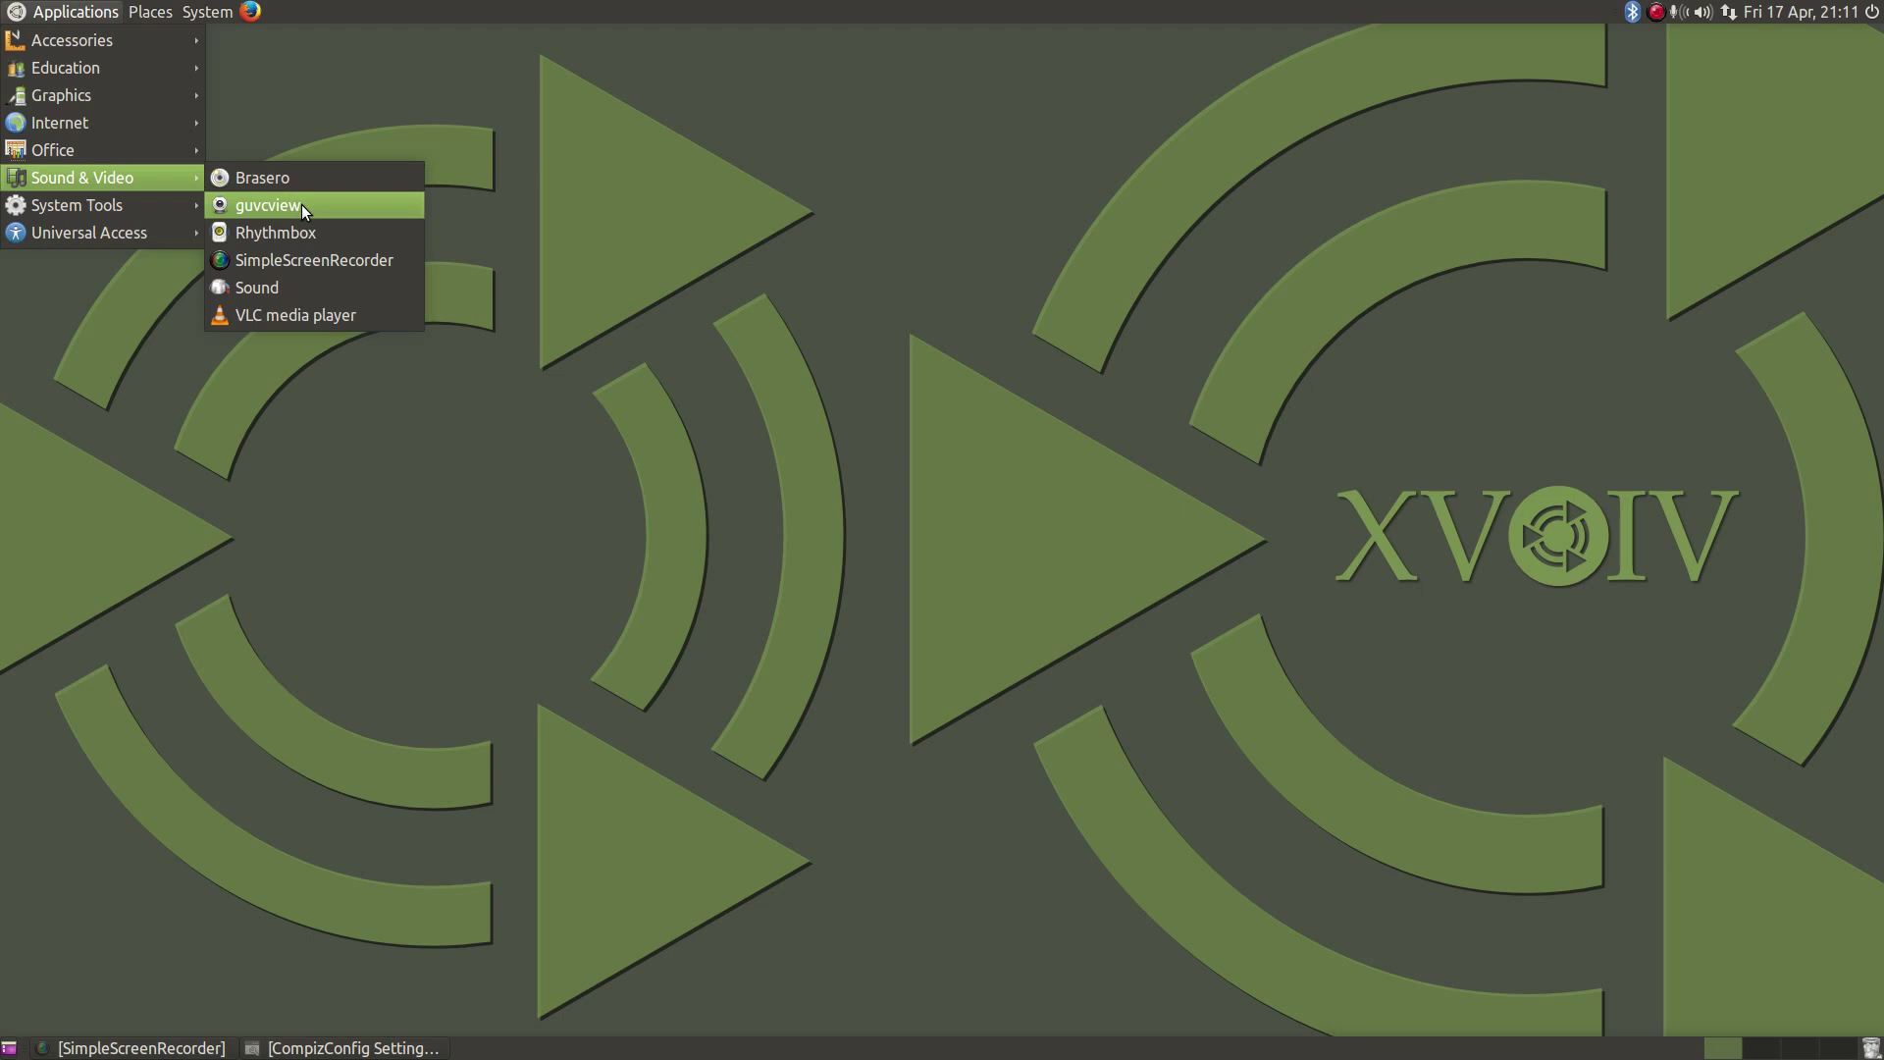